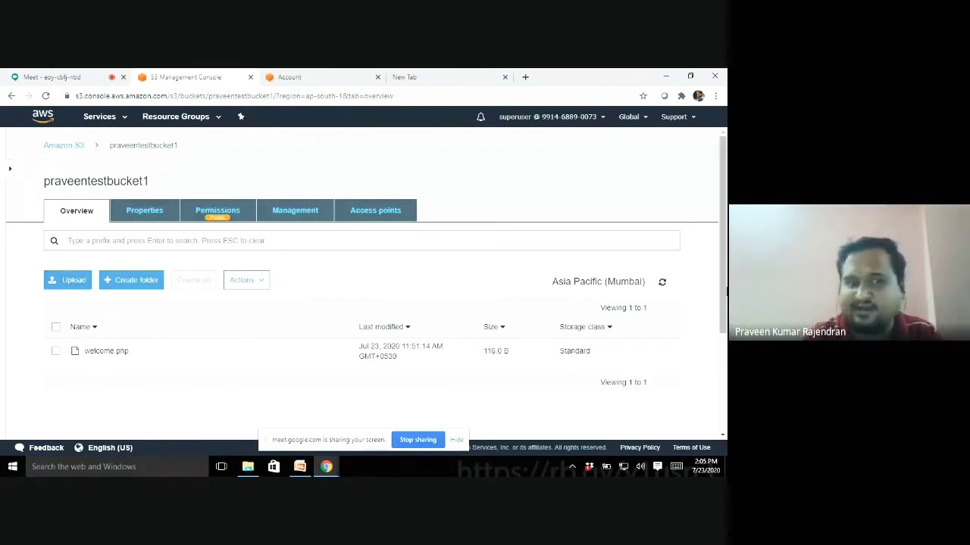
Start an upload to the bucket and browse to the Desktop folder to add files.
{"action": "scroll", "coordinate": [577, 341], "scroll_direction": "down", "scroll_amount": 2}
{"action": "left_click", "coordinate": [87, 212]}
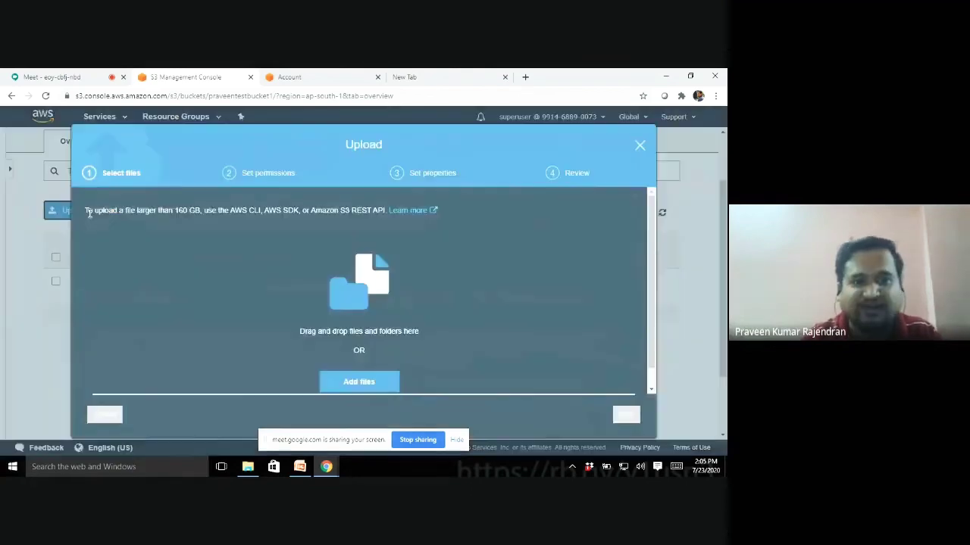
{"action": "left_click", "coordinate": [361, 381]}
{"action": "left_click", "coordinate": [205, 198]}
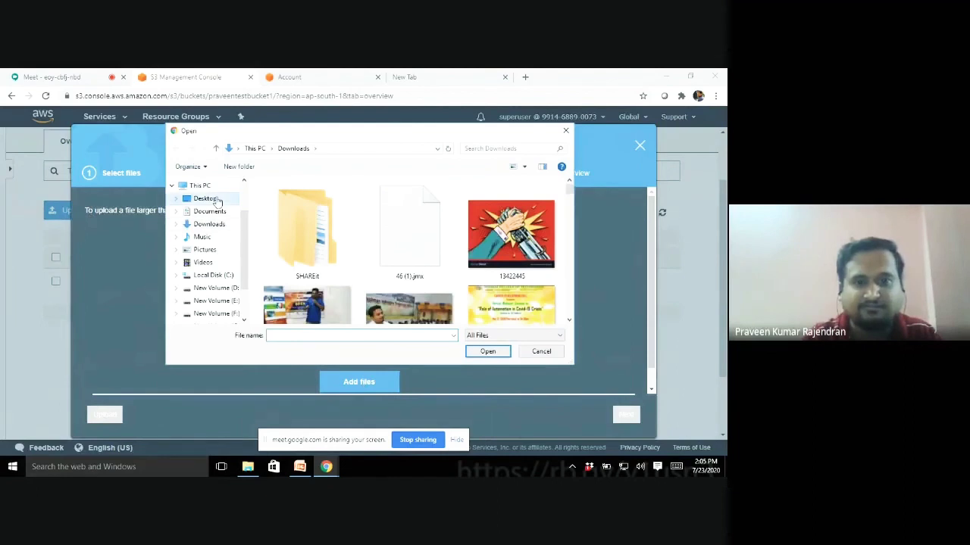
{"action": "scroll", "coordinate": [569, 239], "scroll_direction": "down", "scroll_amount": 1}
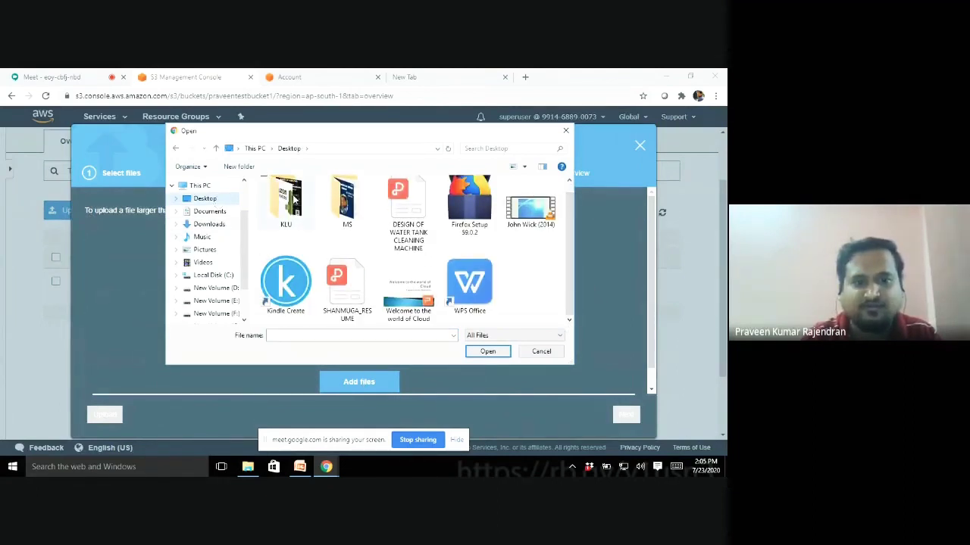
Create a new text document on the Desktop from within the file picker and name it with the presenter's first name.
{"action": "right_click", "coordinate": [533, 279]}
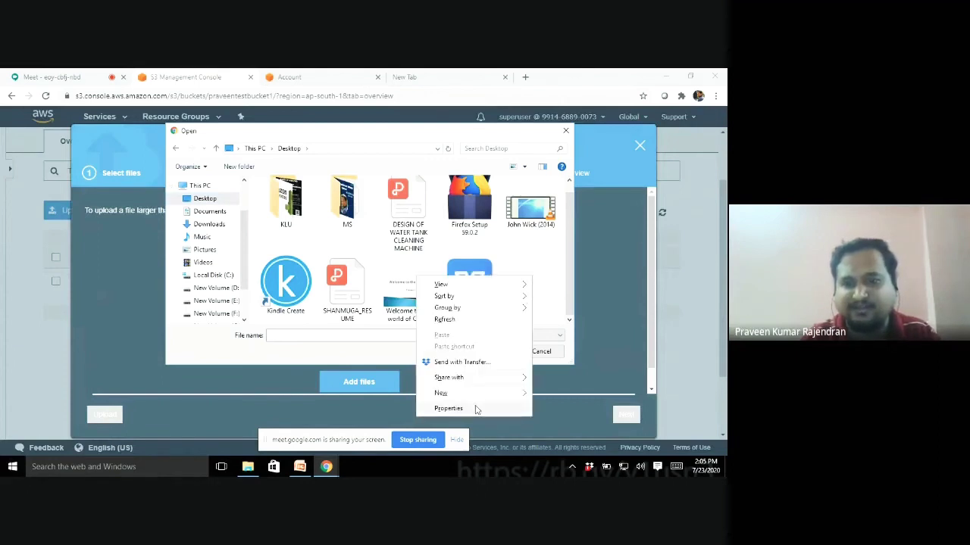
{"action": "mouse_move", "coordinate": [479, 393]}
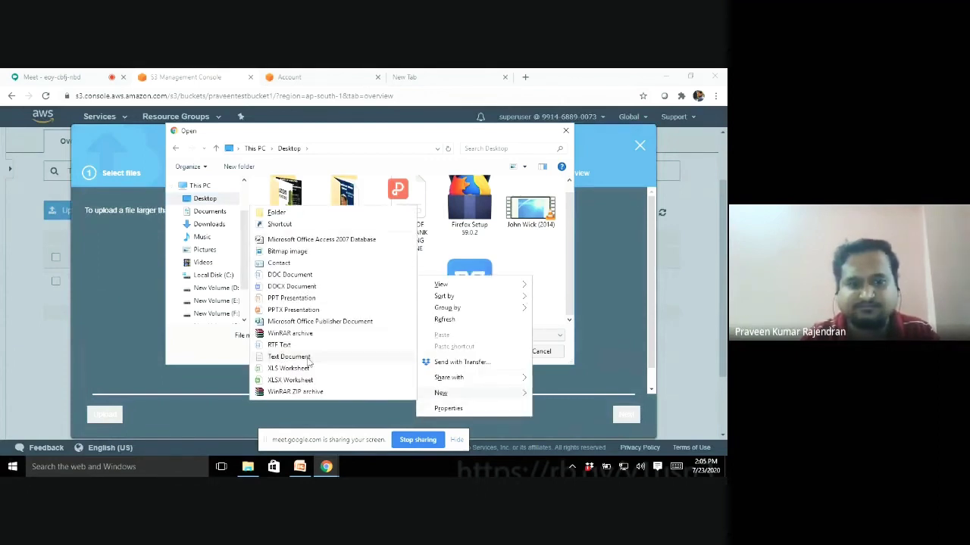
{"action": "left_click", "coordinate": [308, 361]}
{"action": "type", "text": "pr"}
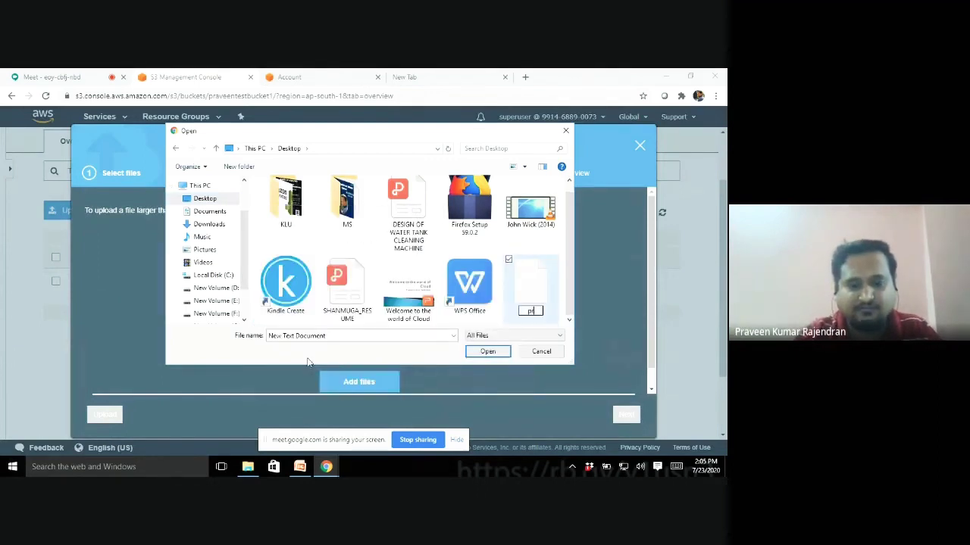
{"action": "type", "text": "aveen"}
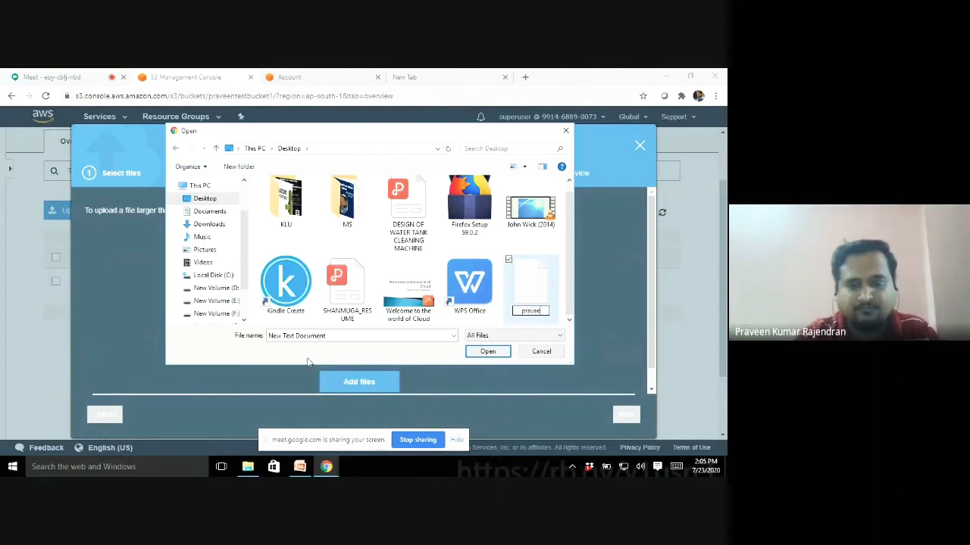
{"action": "type", "text": "k"}
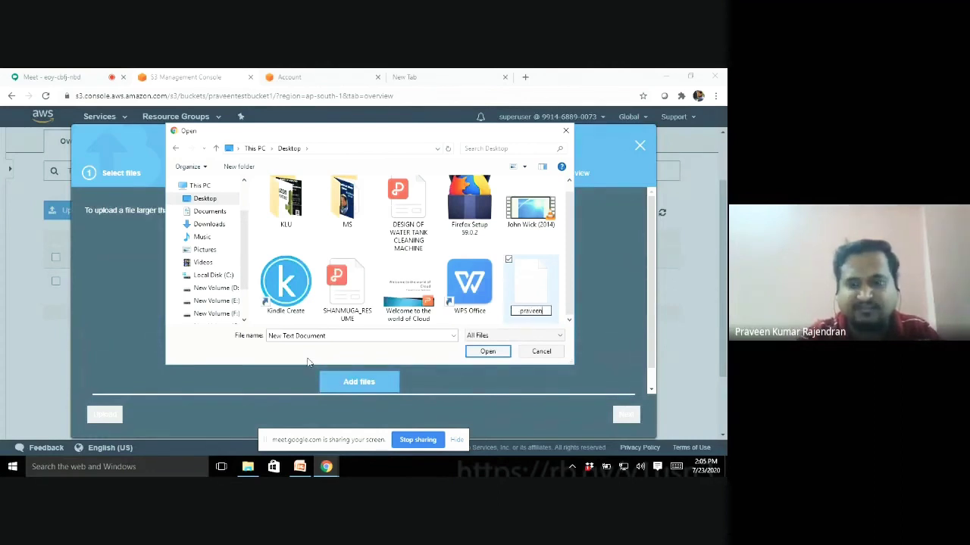
{"action": "key", "text": "Return"}
Add the new text document to the upload and upload it to the bucket with the default settings.
{"action": "left_click", "coordinate": [522, 313]}
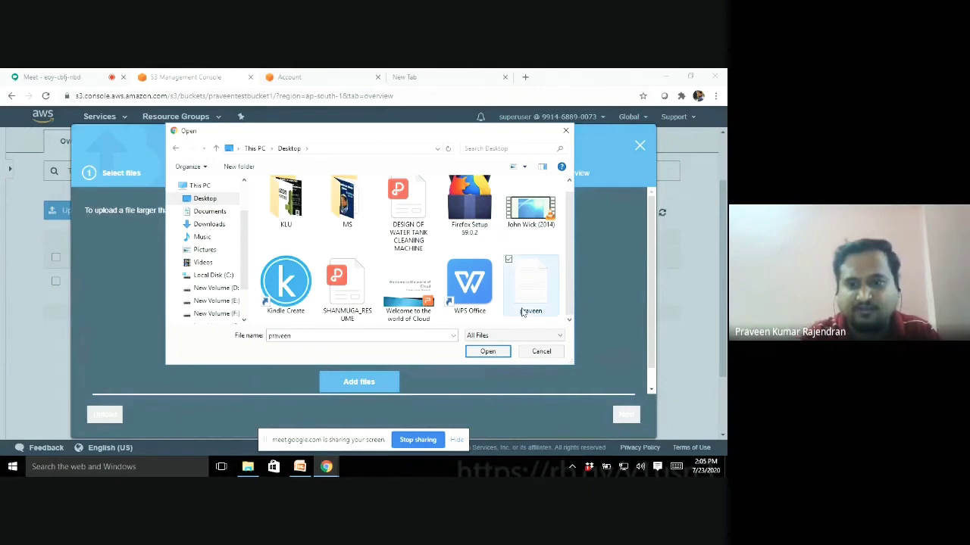
{"action": "left_click", "coordinate": [494, 353]}
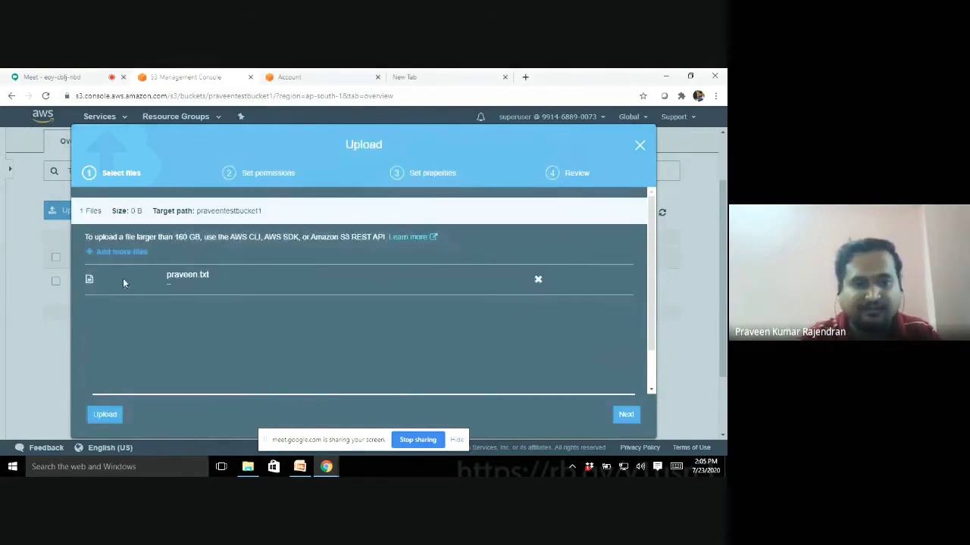
{"action": "scroll", "coordinate": [645, 315], "scroll_direction": "down", "scroll_amount": 1}
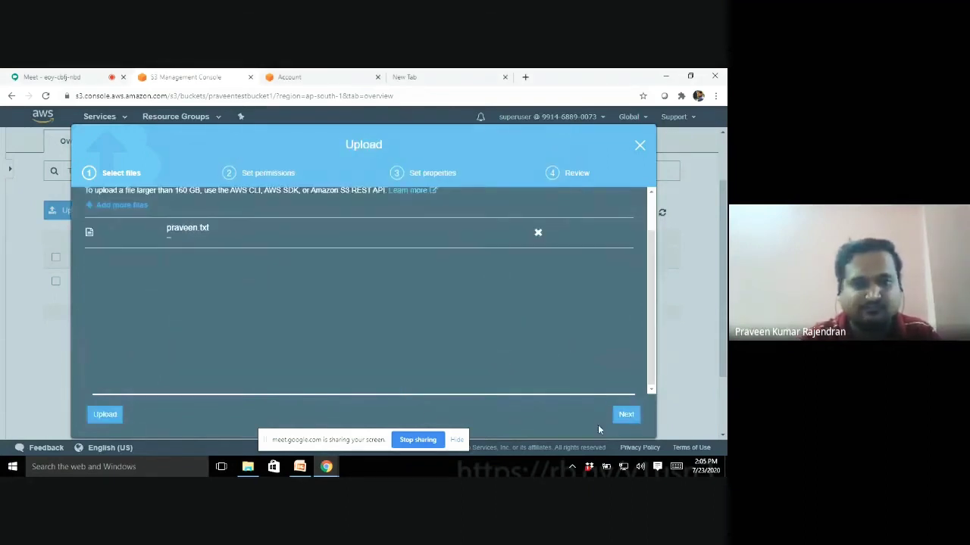
{"action": "left_click", "coordinate": [104, 415]}
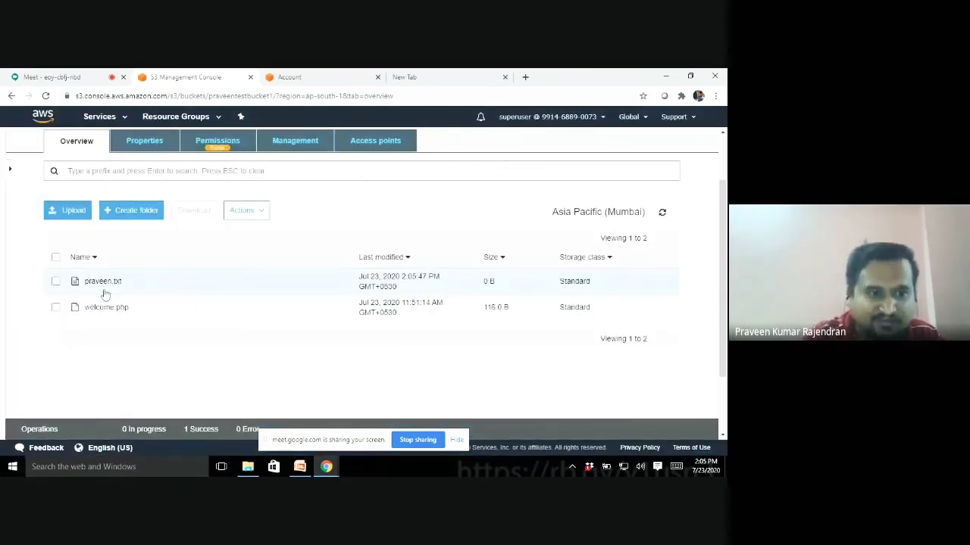
Review the uploaded text file's summary and open its object overview page down to the Object URL.
{"action": "left_click", "coordinate": [56, 282]}
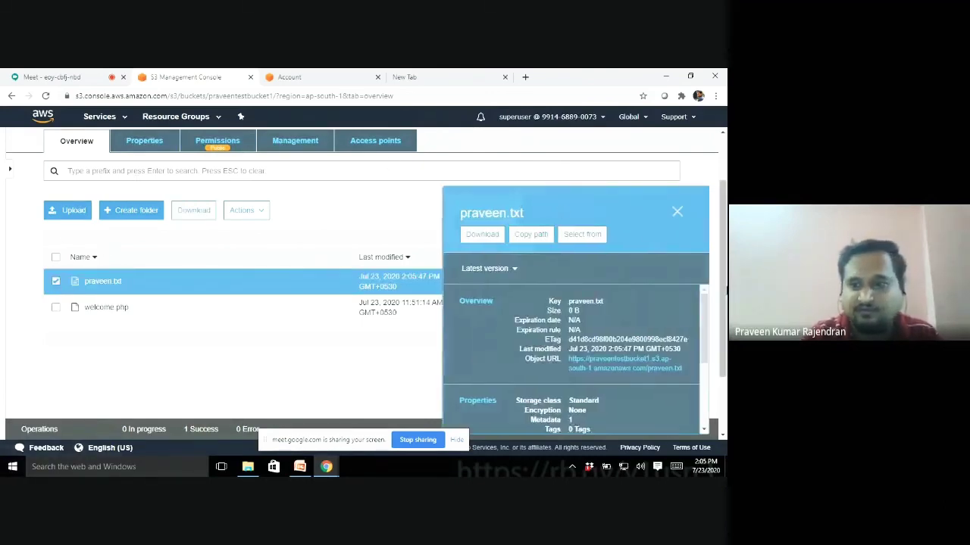
{"action": "scroll", "coordinate": [701, 333], "scroll_direction": "down", "scroll_amount": 1}
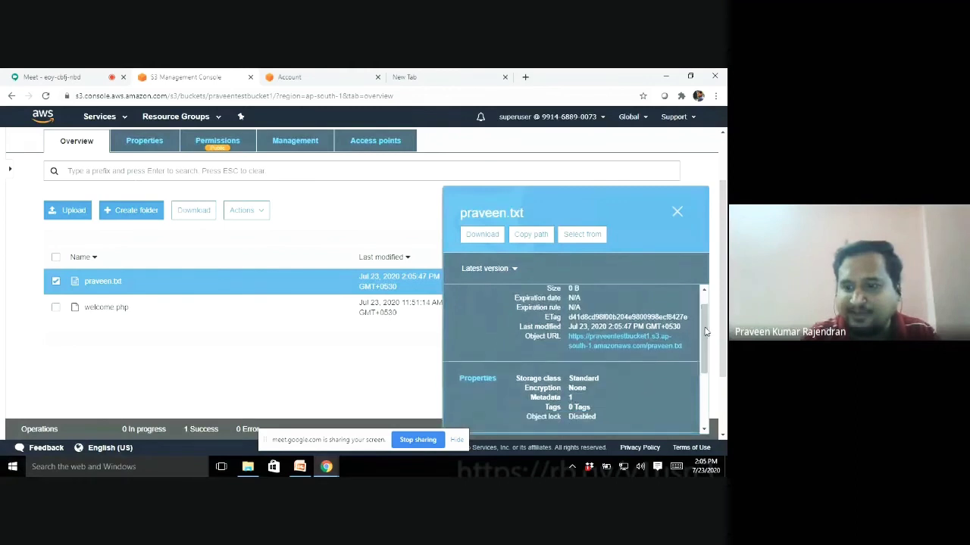
{"action": "left_click_drag", "start_coordinate": [688, 353], "coordinate": [567, 340]}
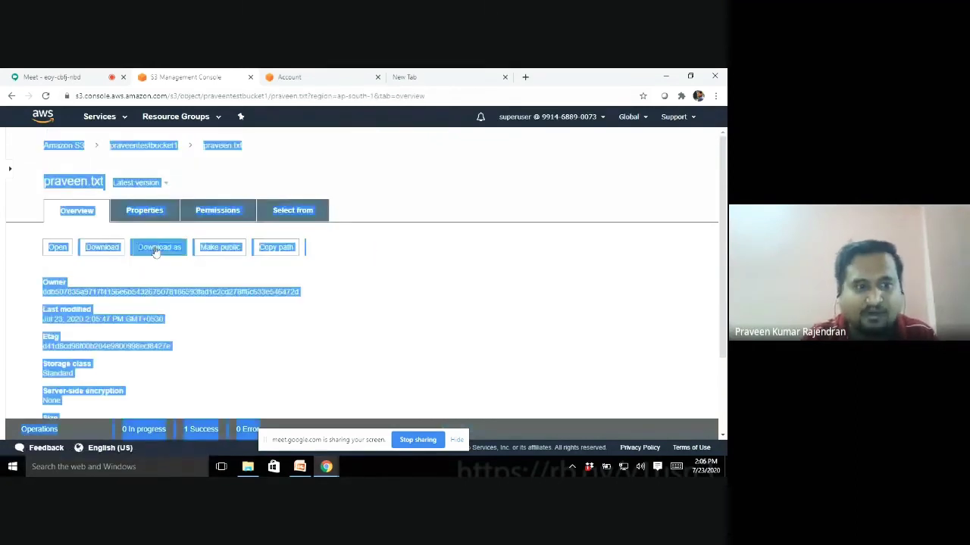
{"action": "scroll", "coordinate": [723, 249], "scroll_direction": "down", "scroll_amount": 2}
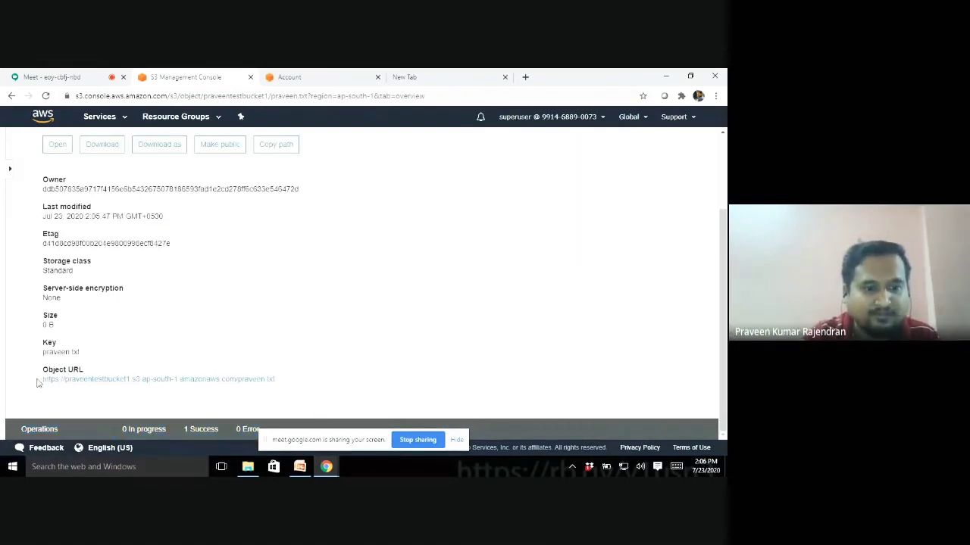
Copy the text file's Object URL, test it in the empty browser tab, and close that tab.
{"action": "left_click_drag", "start_coordinate": [38, 381], "coordinate": [280, 391]}
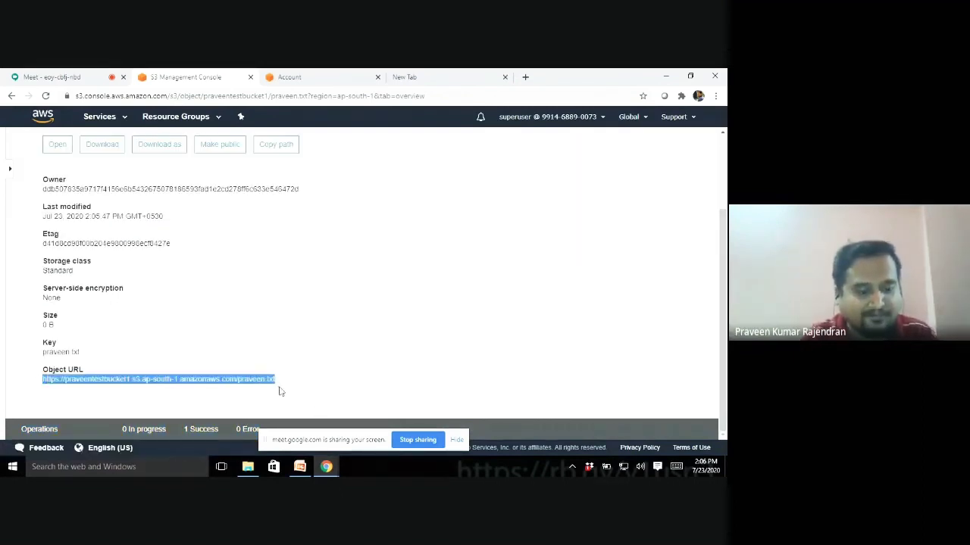
{"action": "key", "text": "ctrl+c"}
{"action": "left_click", "coordinate": [485, 76]}
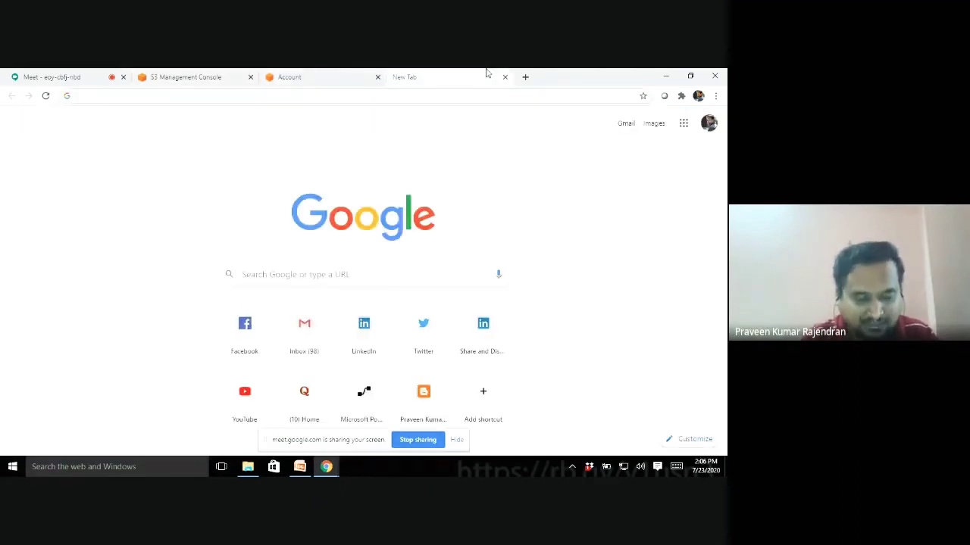
{"action": "key", "text": "ctrl+v"}
{"action": "key", "text": "Return"}
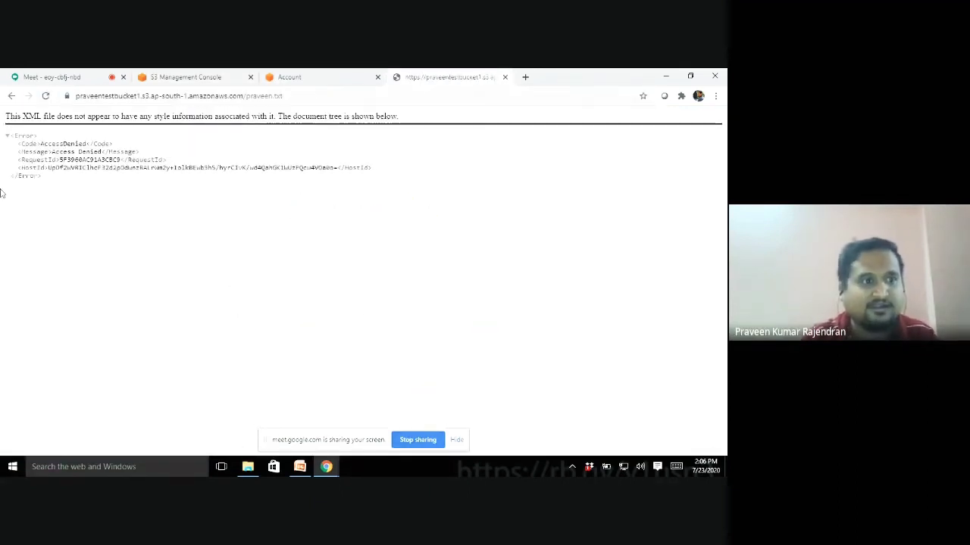
{"action": "left_click", "coordinate": [505, 77]}
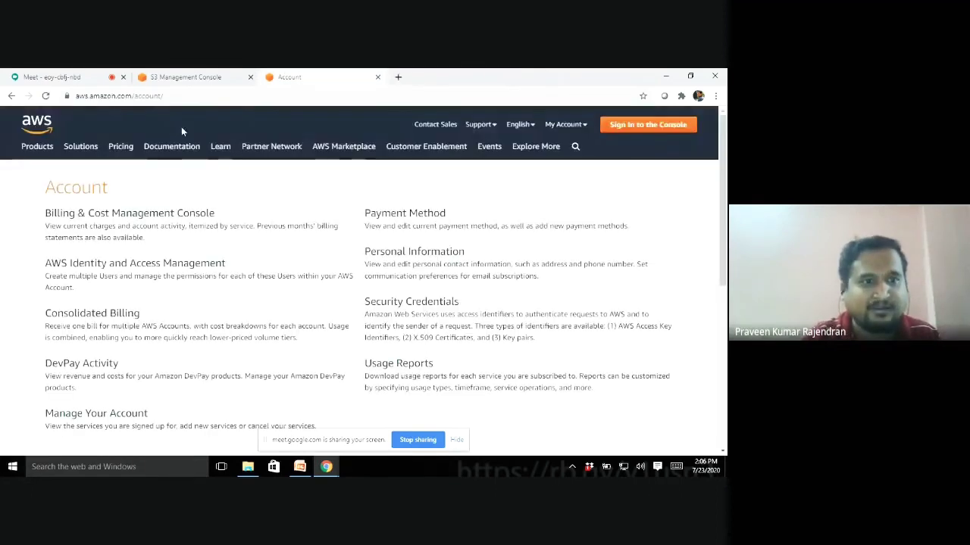
Return to the text file's object page in the S3 console and make the object public.
{"action": "left_click", "coordinate": [185, 77]}
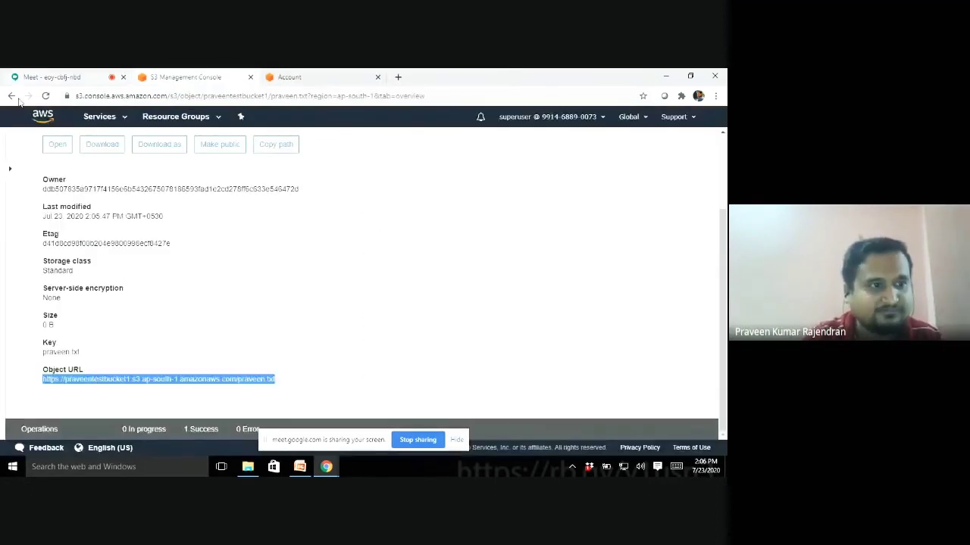
{"action": "left_click", "coordinate": [219, 146]}
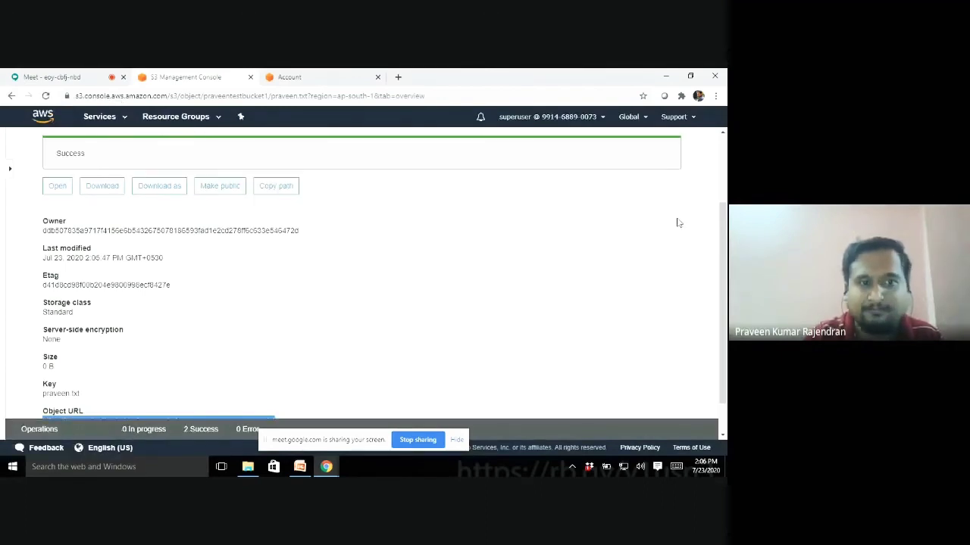
{"action": "scroll", "coordinate": [724, 310], "scroll_direction": "down", "scroll_amount": 1}
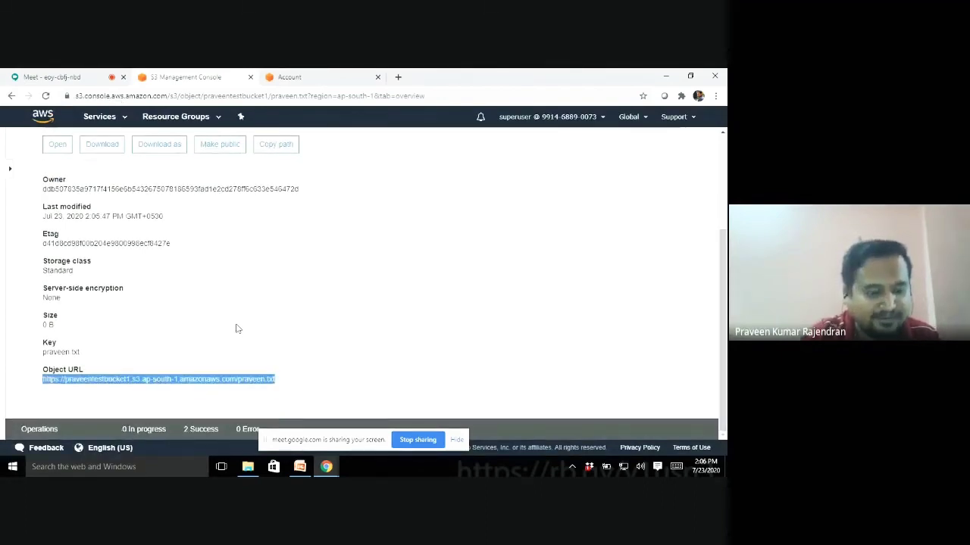
Test the copied Object URL again in a new browser tab and close the tab.
{"action": "left_click", "coordinate": [398, 76]}
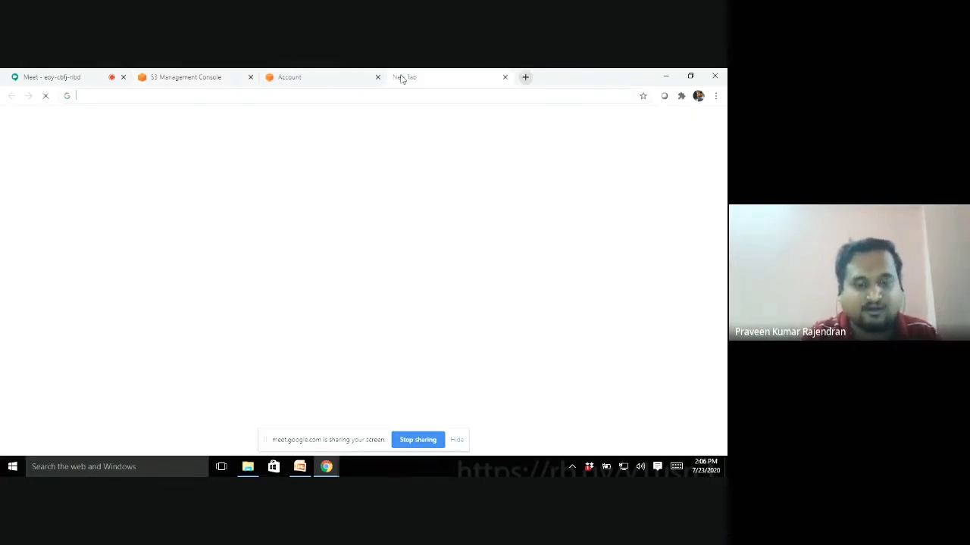
{"action": "key", "text": "ctrl+v"}
{"action": "key", "text": "Return"}
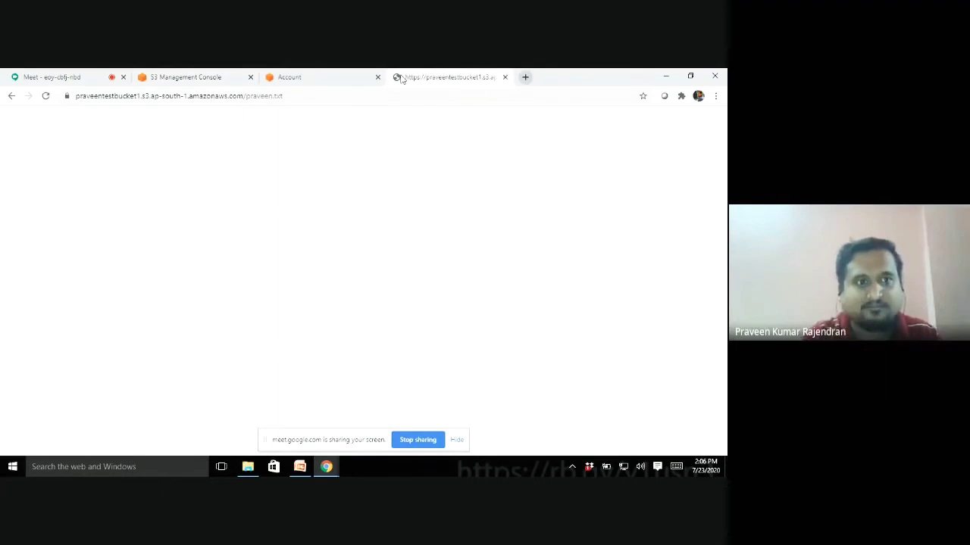
{"action": "left_click", "coordinate": [504, 78]}
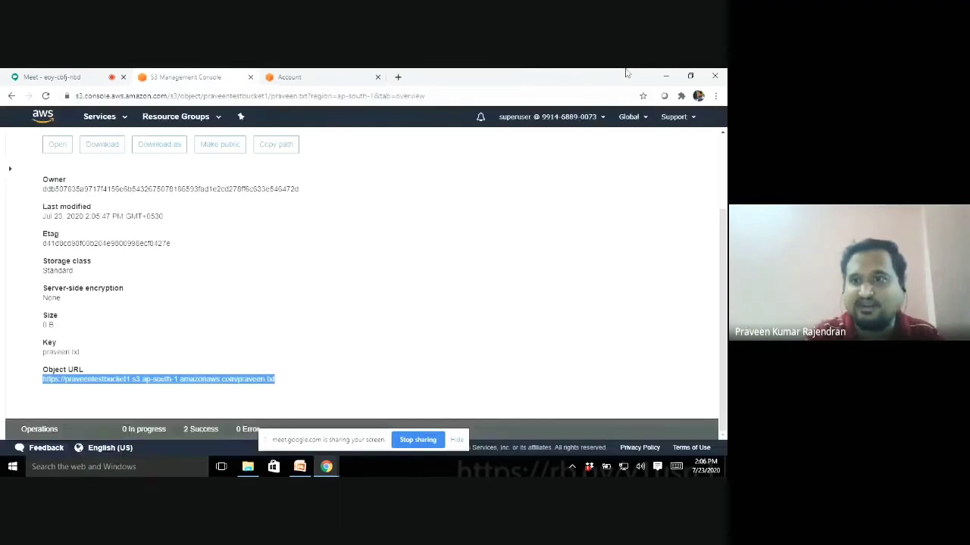
Minimize the browser and presentation windows and open the new text file from the desktop in Notepad.
{"action": "left_click", "coordinate": [665, 77]}
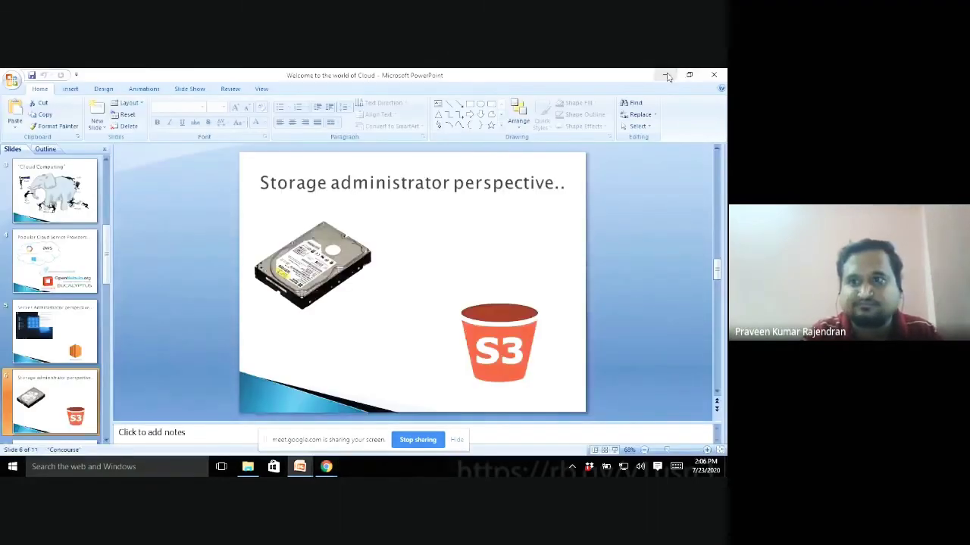
{"action": "left_click", "coordinate": [664, 74]}
{"action": "left_click", "coordinate": [664, 76]}
{"action": "double_click", "coordinate": [98, 182]}
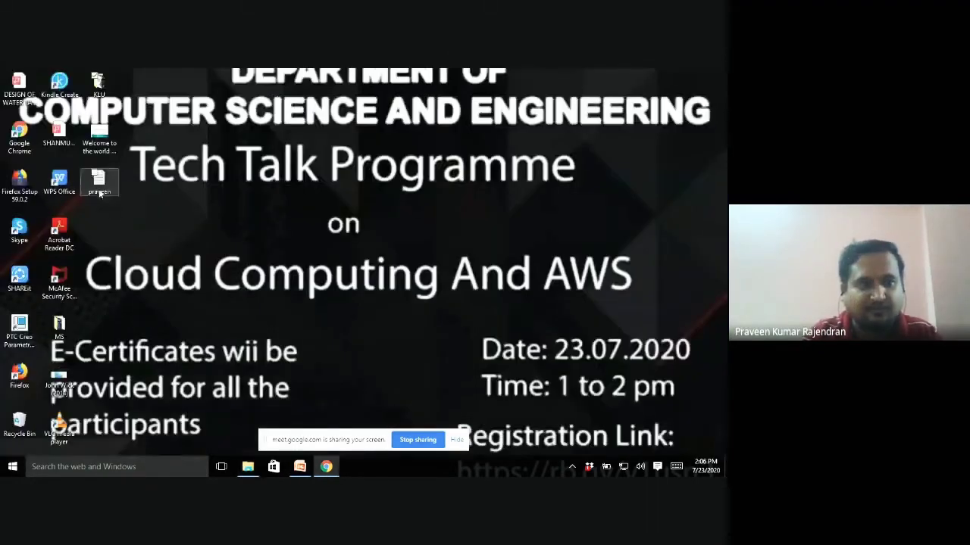
Enter "hi machine" in the text file, save it, and close Notepad.
{"action": "type", "text": "h"}
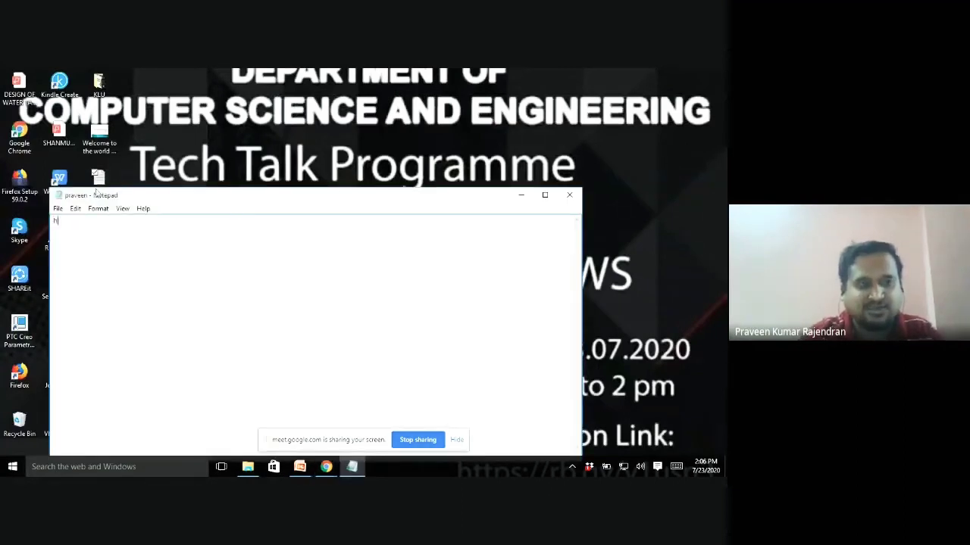
{"action": "type", "text": "i"}
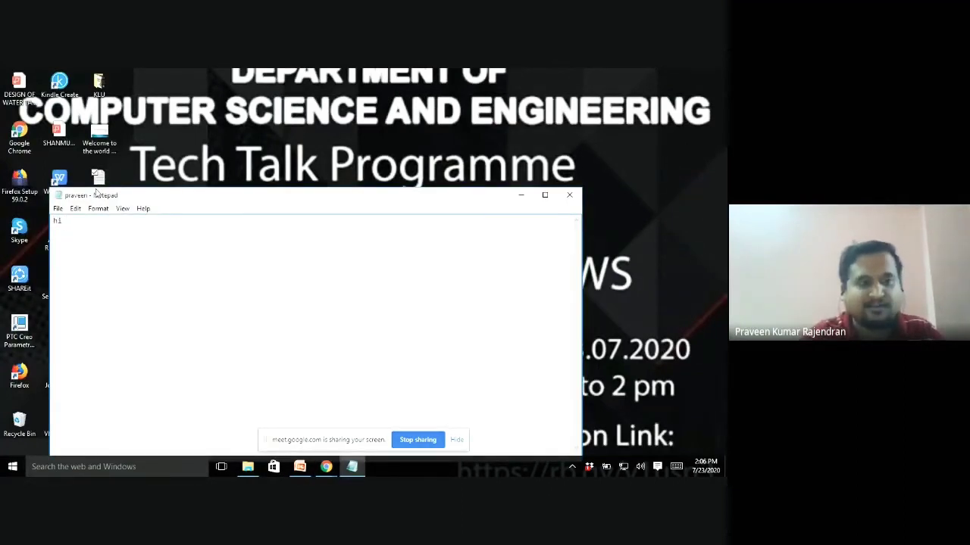
{"action": "type", "text": " machine"}
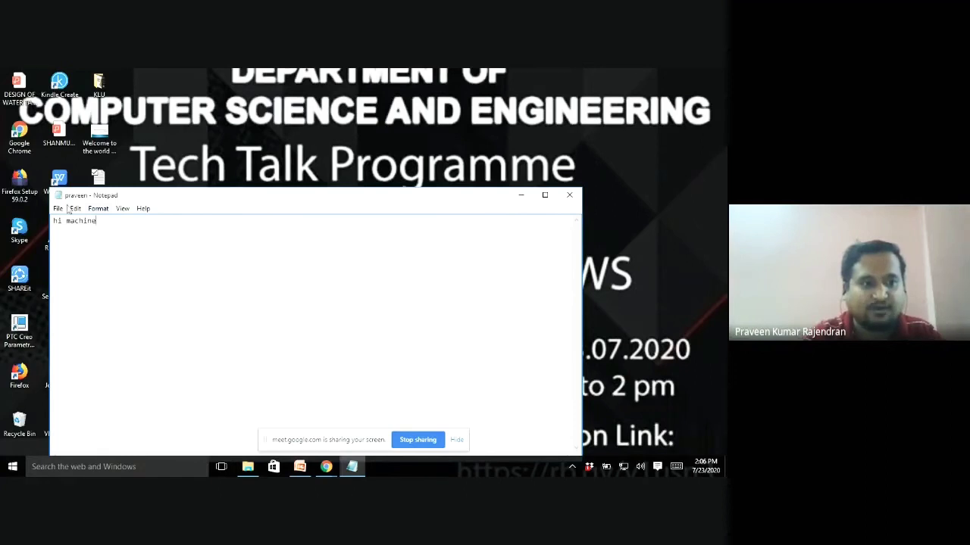
{"action": "left_click", "coordinate": [75, 208]}
{"action": "mouse_move", "coordinate": [58, 209]}
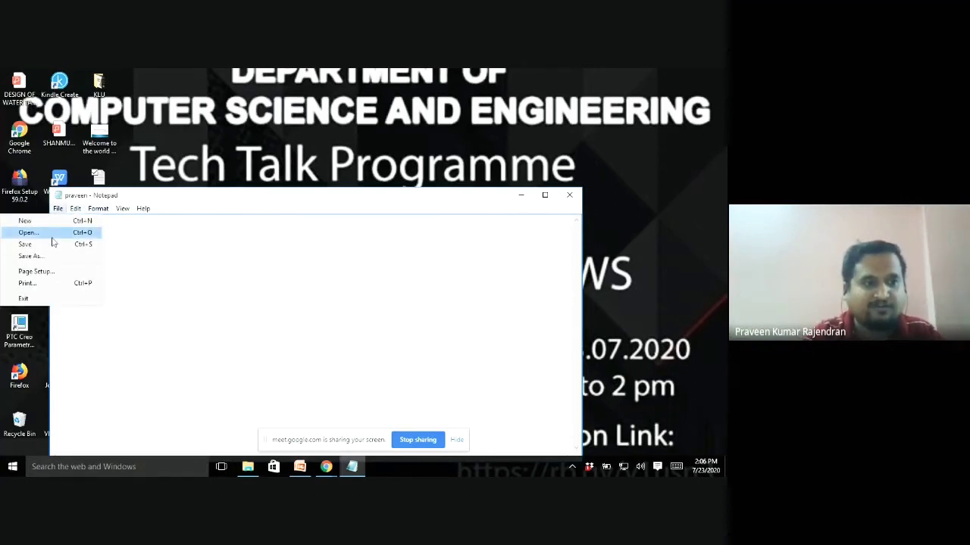
{"action": "left_click", "coordinate": [48, 245]}
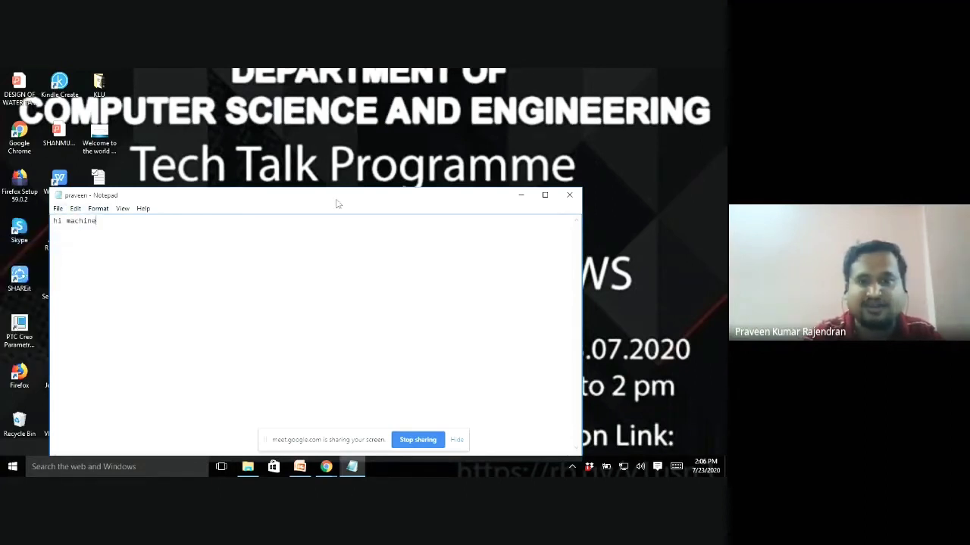
{"action": "left_click", "coordinate": [570, 195]}
Switch back to the S3 console in Chrome and return from the object page to the bucket's overview.
{"action": "mouse_move", "coordinate": [327, 468]}
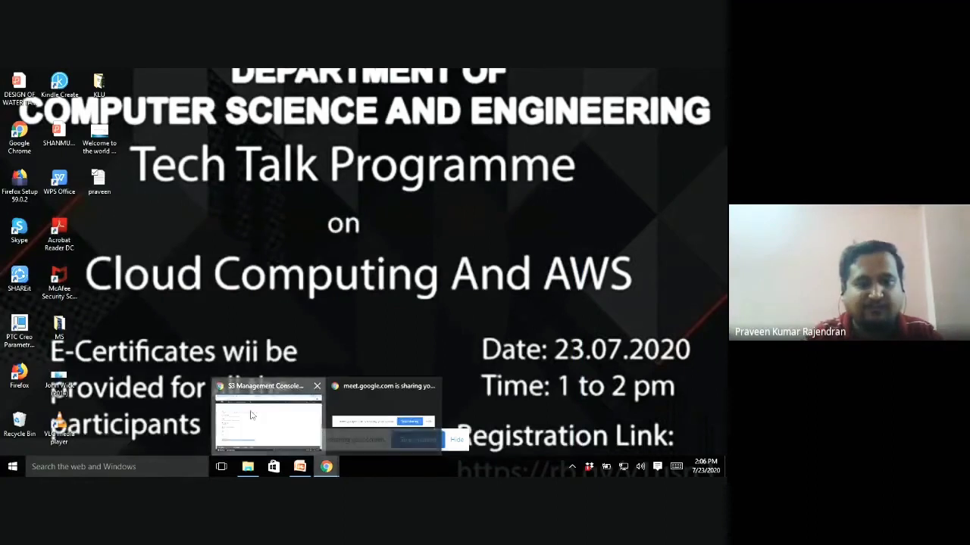
{"action": "left_click", "coordinate": [265, 424]}
{"action": "left_click", "coordinate": [11, 96]}
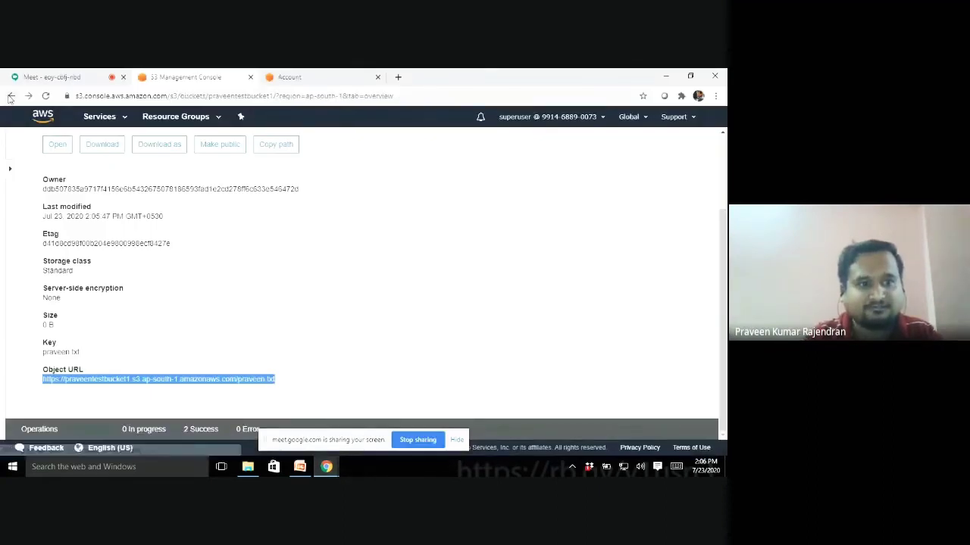
Start a new upload to the bucket, add the edited text file from the desktop, and continue to its permissions.
{"action": "left_click", "coordinate": [69, 280]}
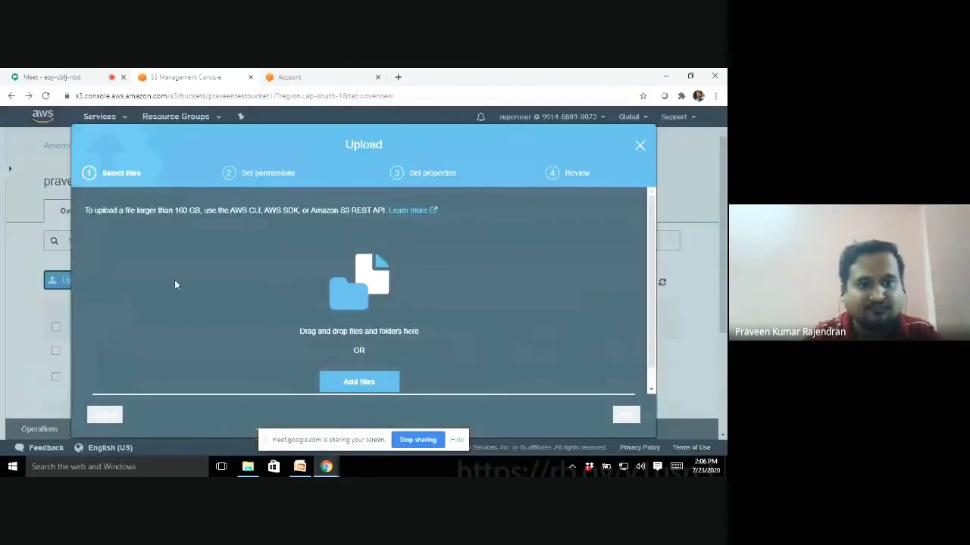
{"action": "left_click", "coordinate": [361, 381]}
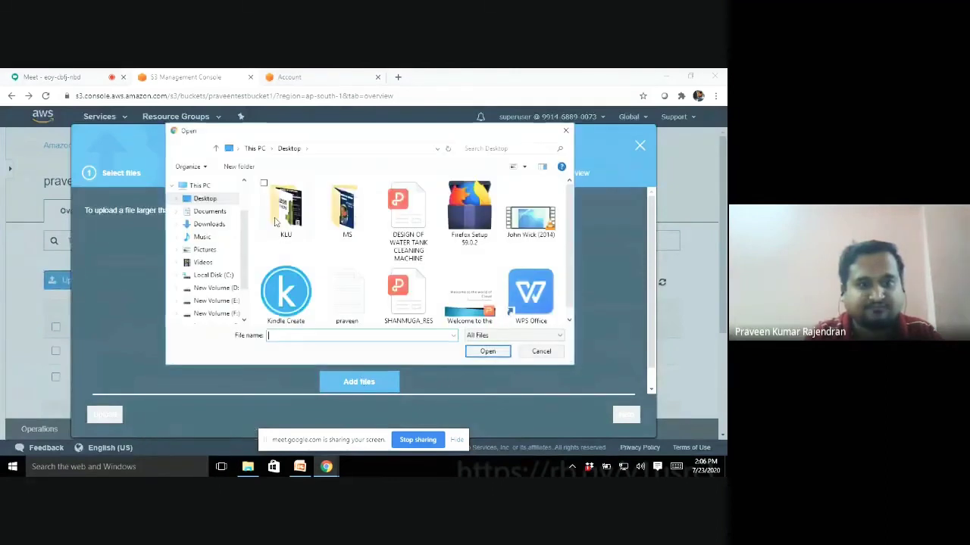
{"action": "left_click", "coordinate": [348, 294]}
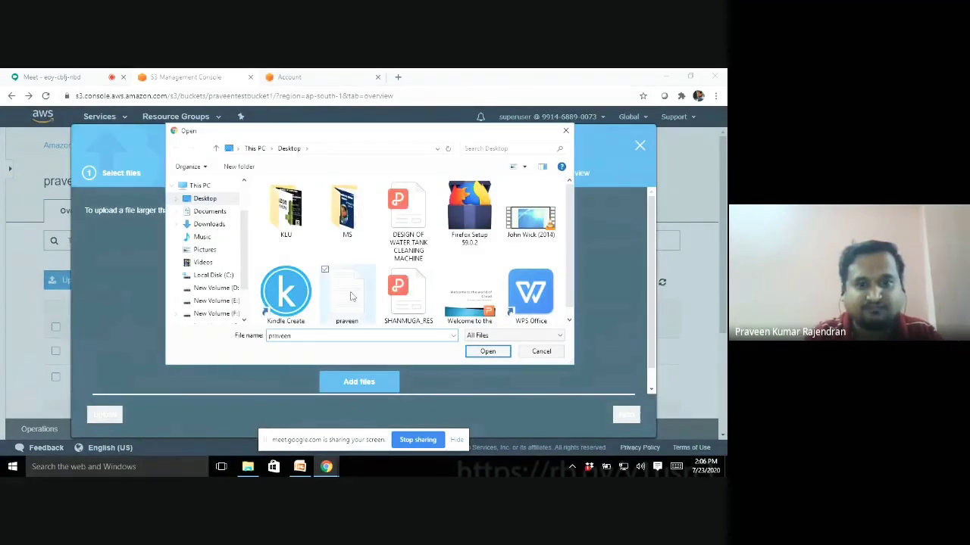
{"action": "left_click", "coordinate": [488, 351]}
{"action": "scroll", "coordinate": [653, 272], "scroll_direction": "down", "scroll_amount": 1}
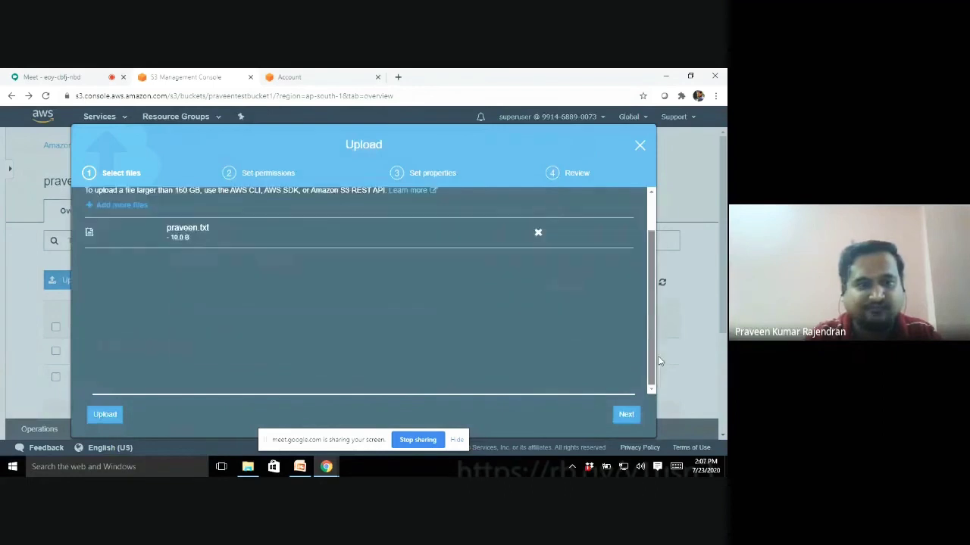
{"action": "left_click", "coordinate": [627, 417]}
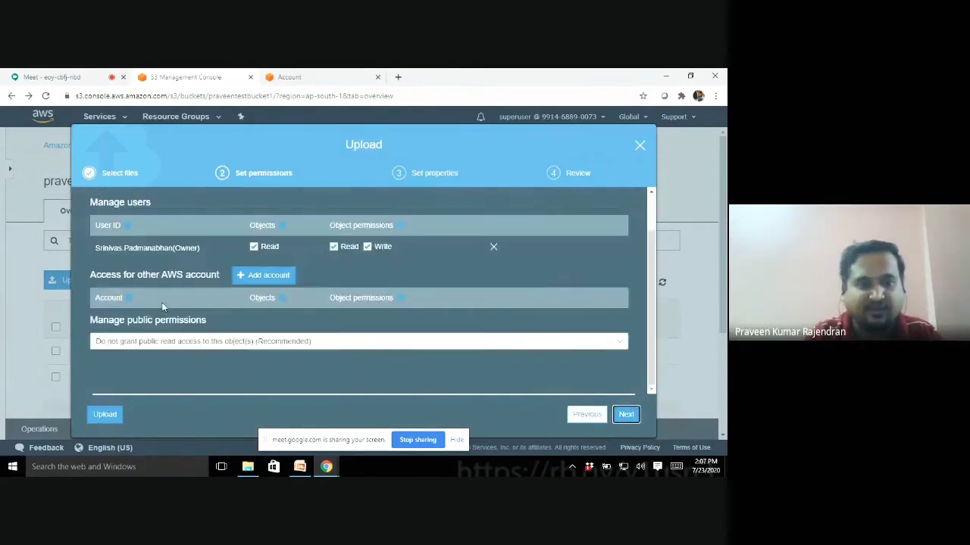
Try to upload the edited text file with public read access granted and the Standard storage class.
{"action": "left_click", "coordinate": [124, 343]}
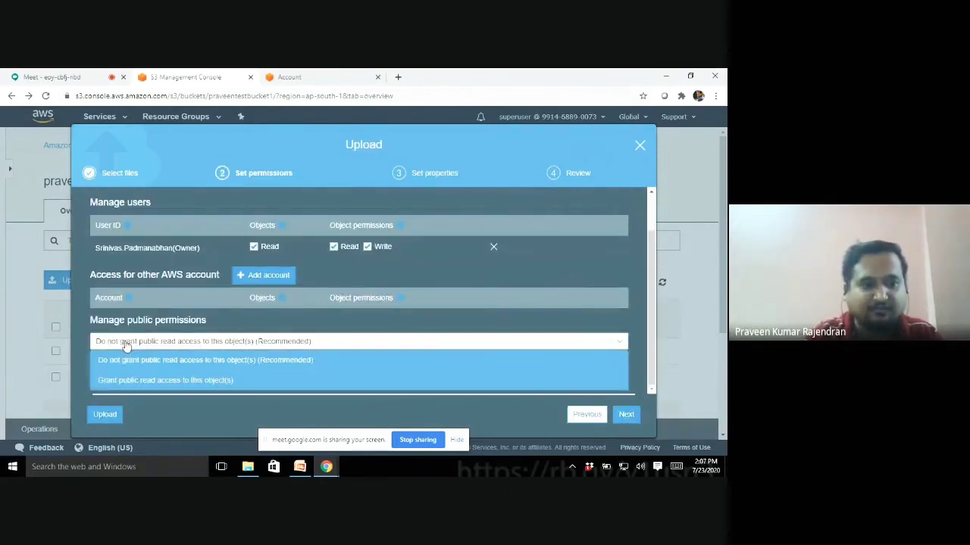
{"action": "left_click", "coordinate": [236, 381]}
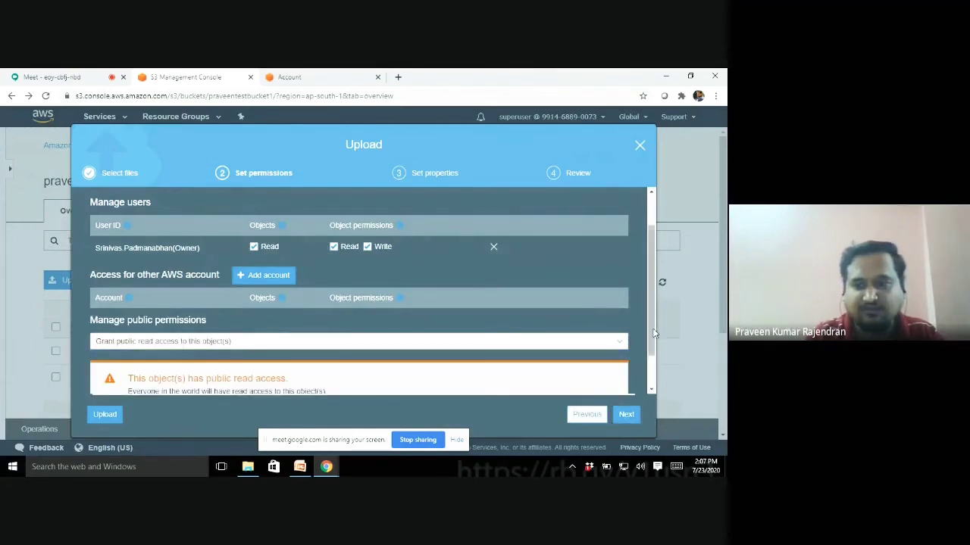
{"action": "scroll", "coordinate": [629, 354], "scroll_direction": "down", "scroll_amount": 1}
{"action": "left_click", "coordinate": [627, 416]}
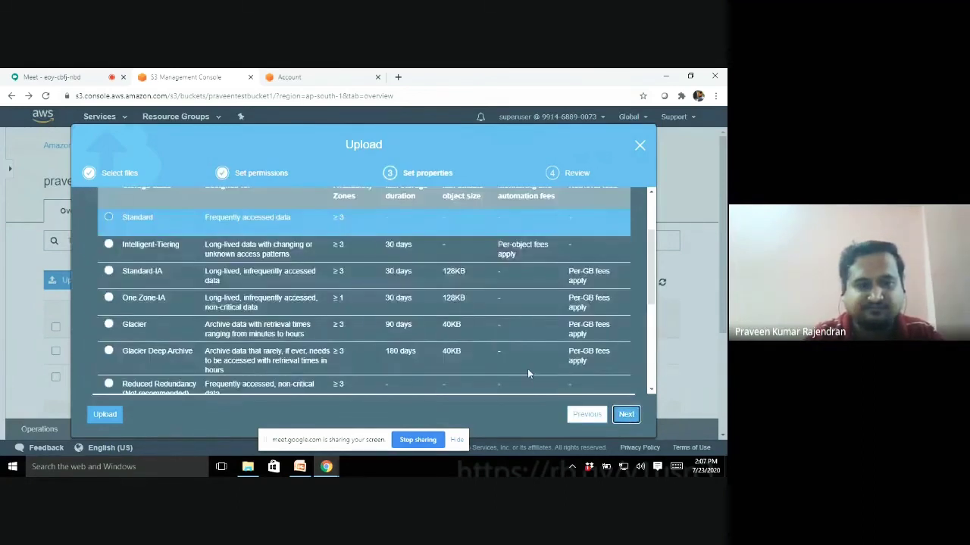
{"action": "left_click", "coordinate": [625, 414]}
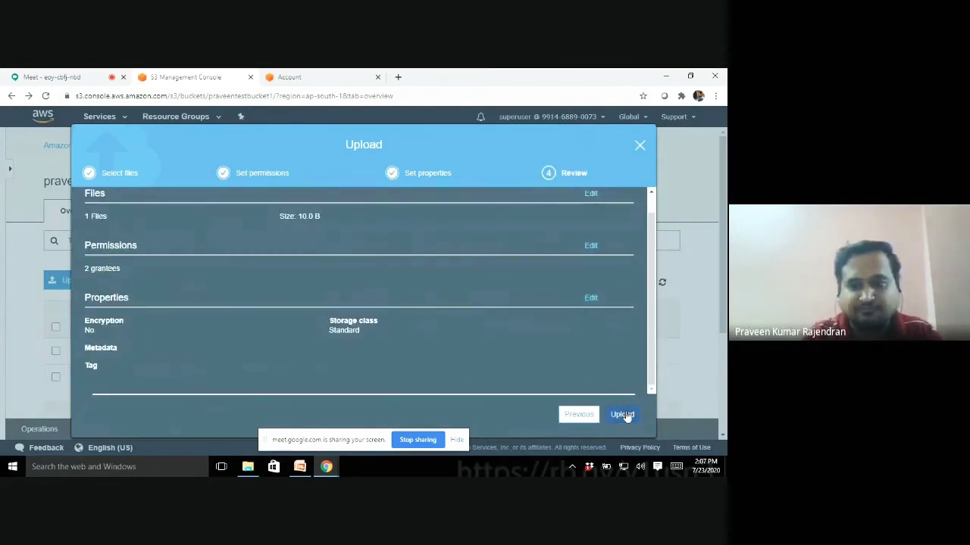
{"action": "left_click", "coordinate": [622, 416]}
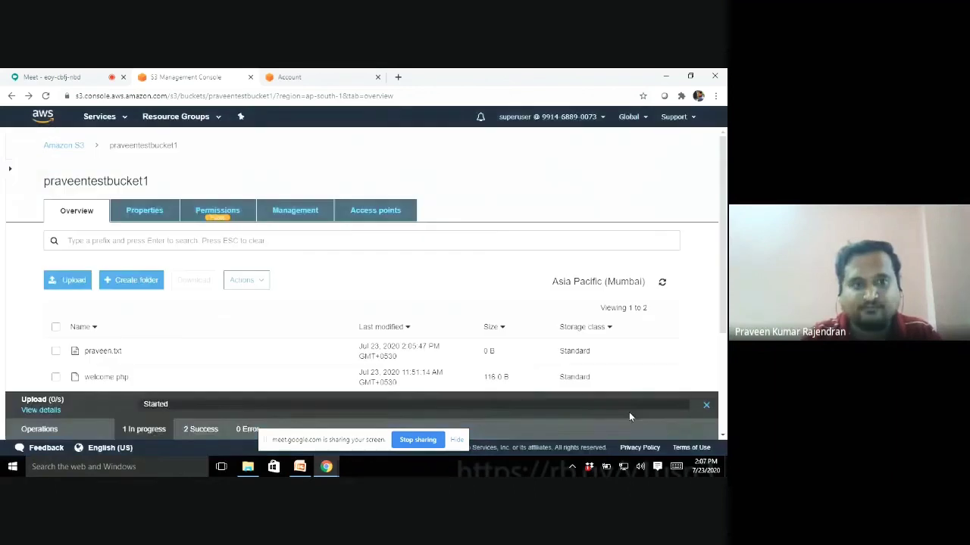
Open the existing text file object in the bucket, check its Object URL in the browser, and return to the bucket overview.
{"action": "left_click_drag", "start_coordinate": [723, 250], "coordinate": [725, 322]}
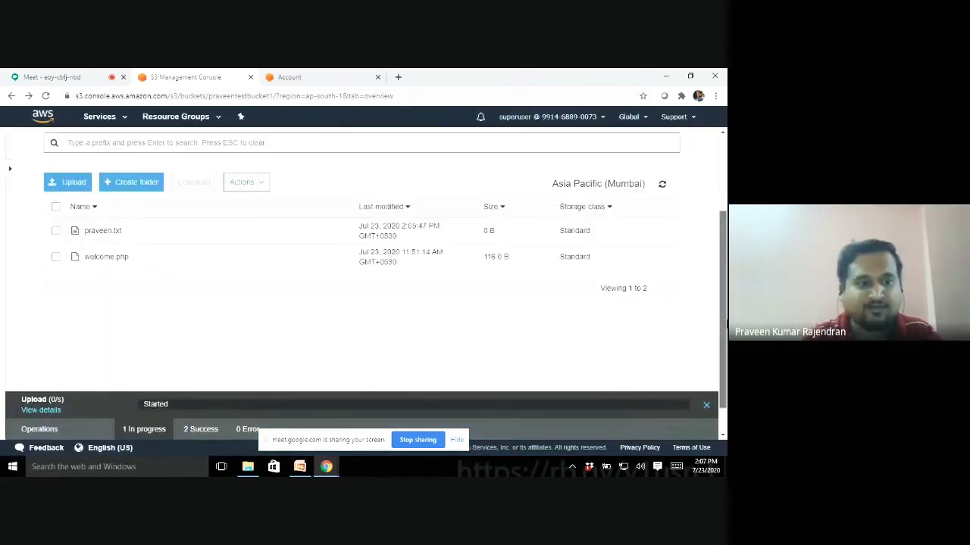
{"action": "scroll", "coordinate": [654, 294], "scroll_direction": "up", "scroll_amount": 1}
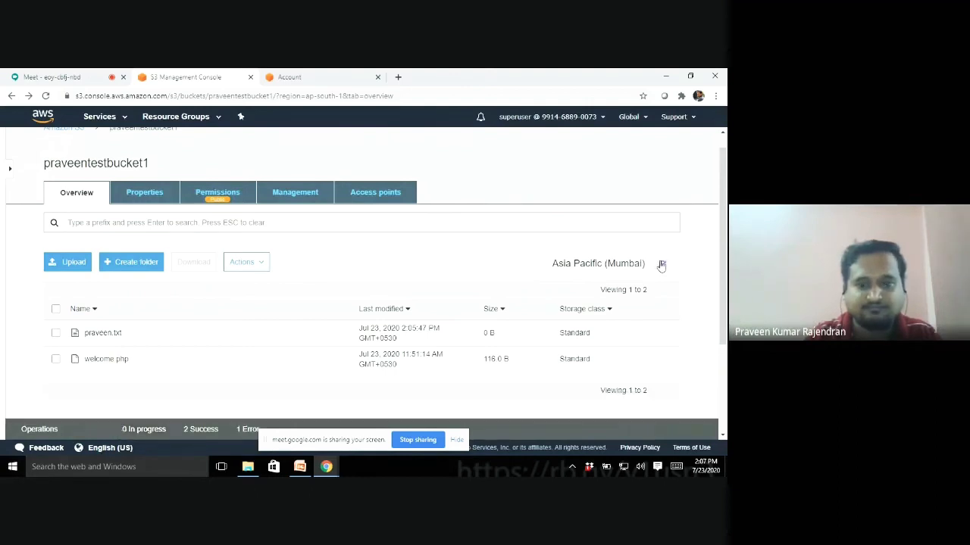
{"action": "scroll", "coordinate": [322, 353], "scroll_direction": "down", "scroll_amount": 2}
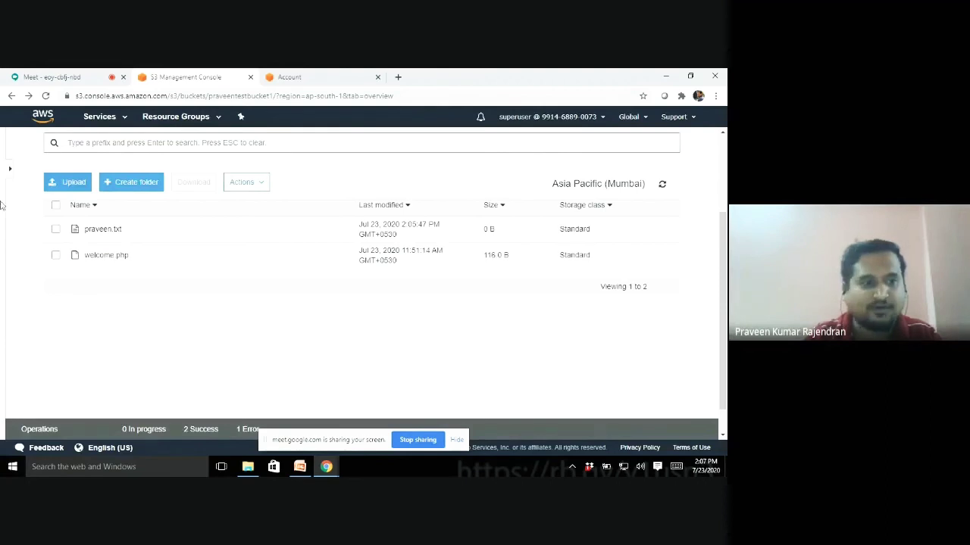
{"action": "left_click", "coordinate": [110, 232]}
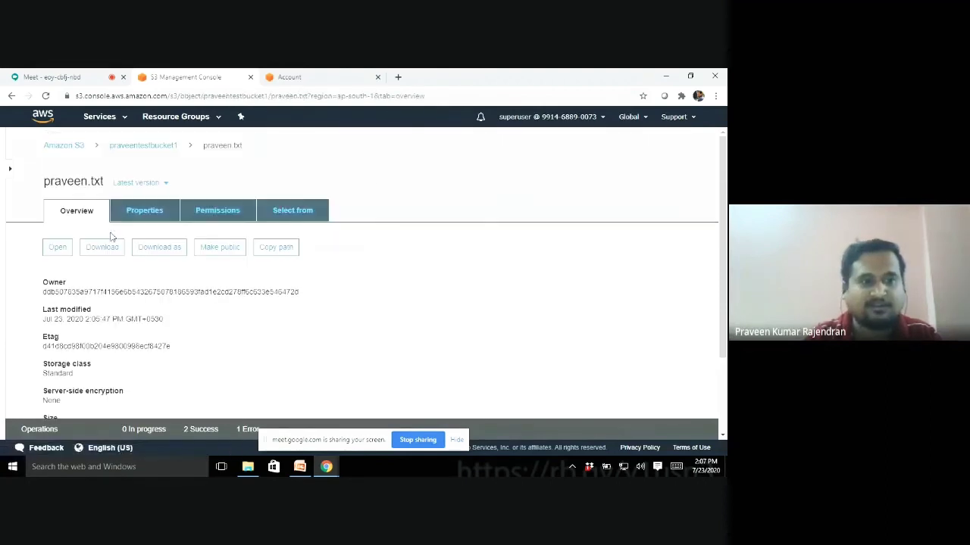
{"action": "scroll", "coordinate": [321, 303], "scroll_direction": "down", "scroll_amount": 2}
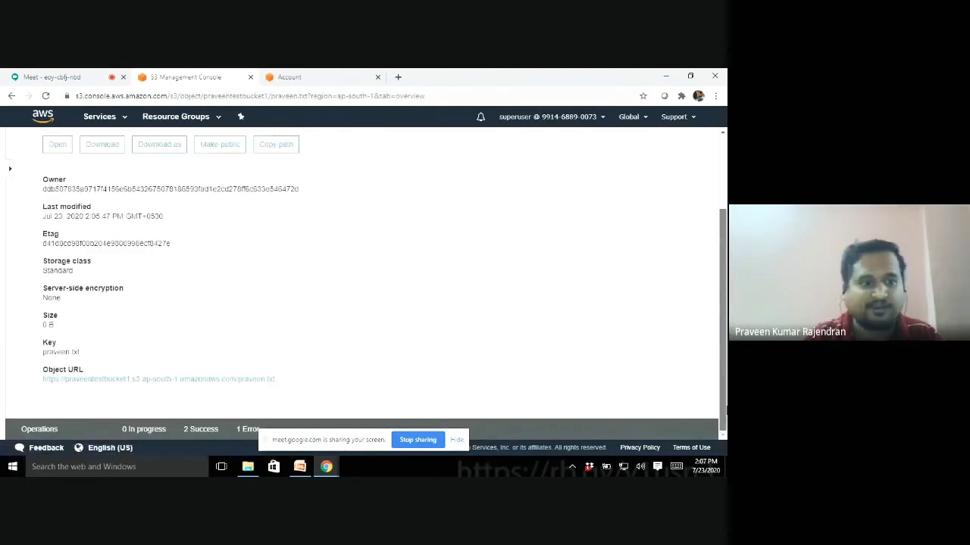
{"action": "left_click", "coordinate": [224, 382]}
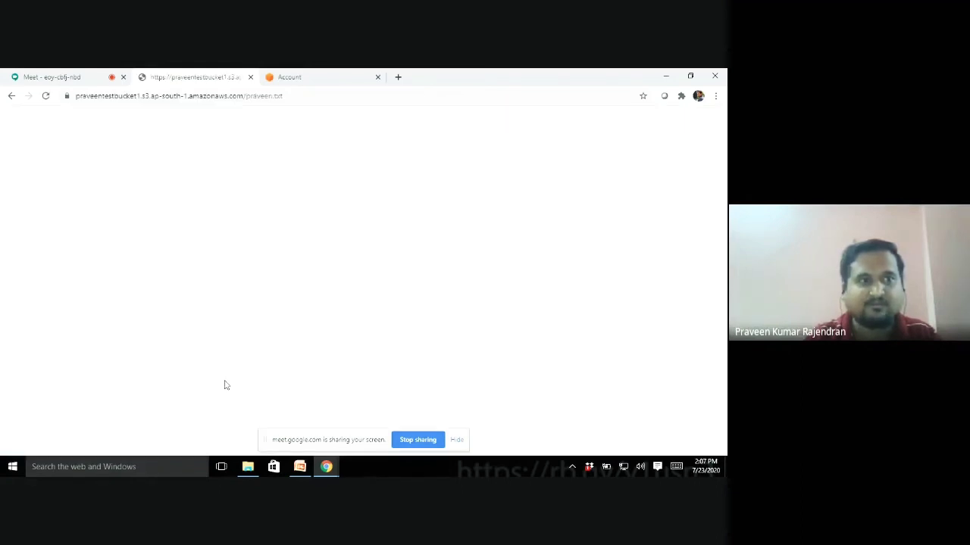
{"action": "left_click", "coordinate": [12, 95]}
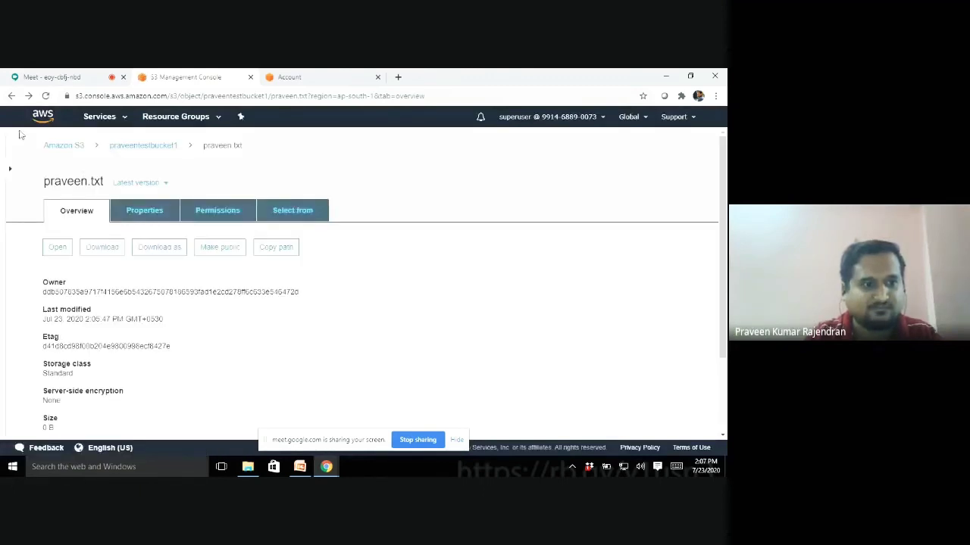
{"action": "left_click", "coordinate": [155, 148]}
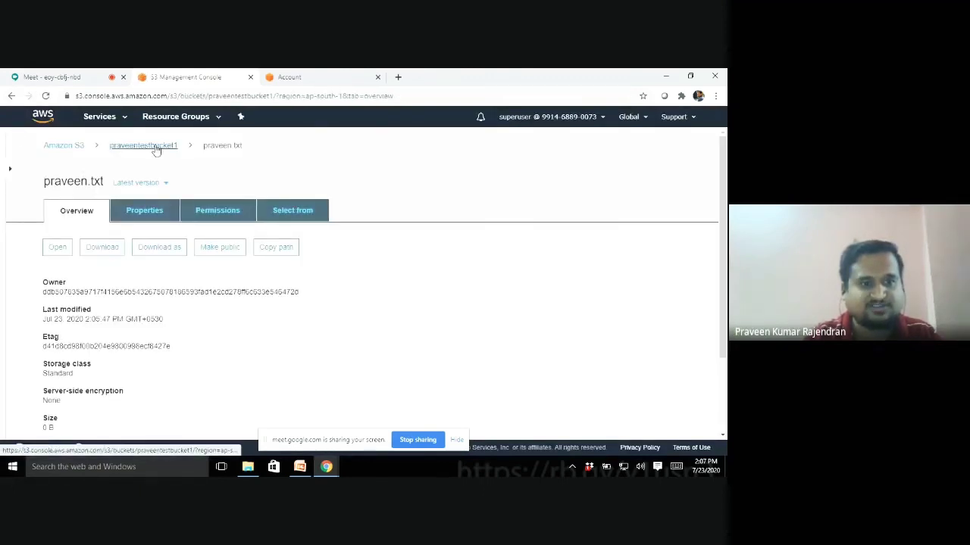
Minimize the browser and rename the edited text file on the desktop to xyz.
{"action": "left_click", "coordinate": [664, 76]}
{"action": "right_click", "coordinate": [7, 413]}
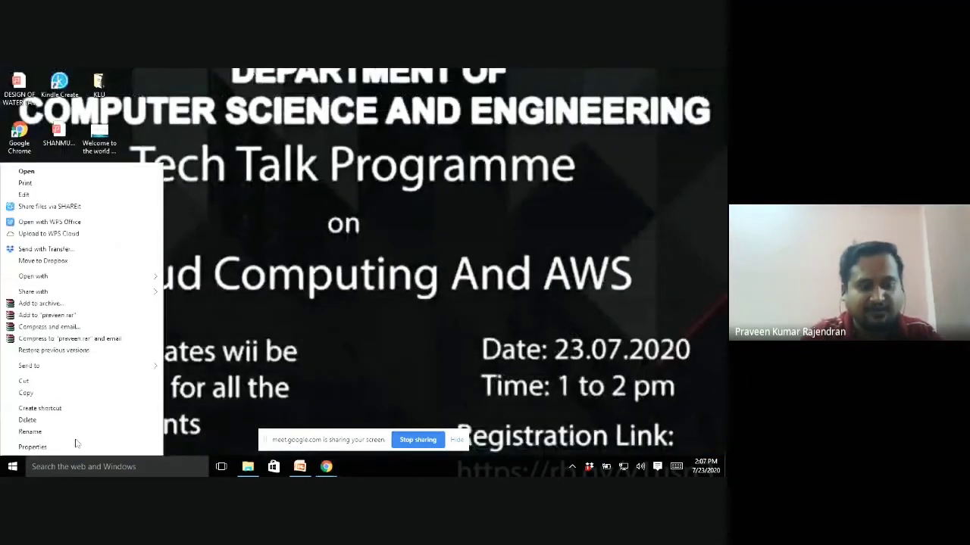
{"action": "left_click", "coordinate": [76, 431]}
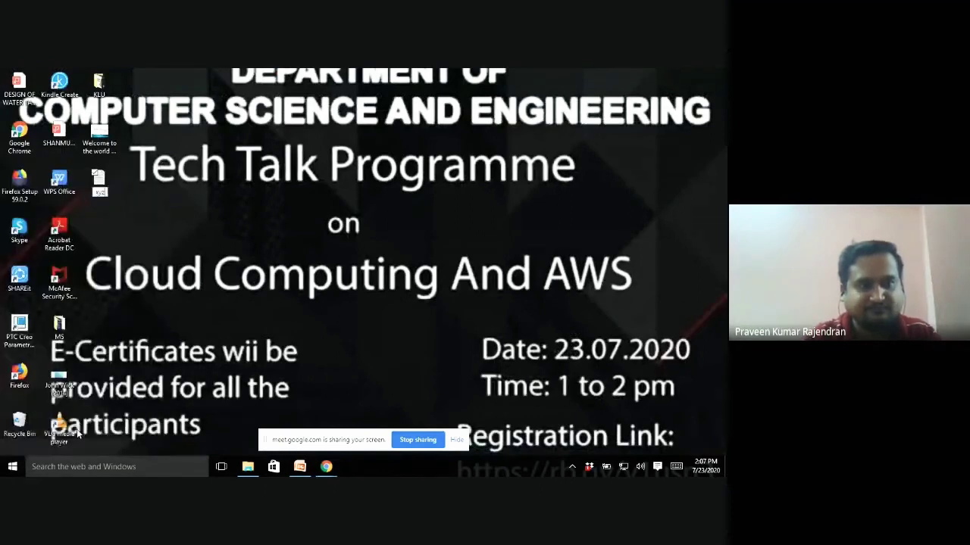
{"action": "key", "text": "Return"}
Switch back to the S3 console in Chrome, add xyz.txt from the desktop to a new upload, and continue to its permissions.
{"action": "mouse_move", "coordinate": [325, 467]}
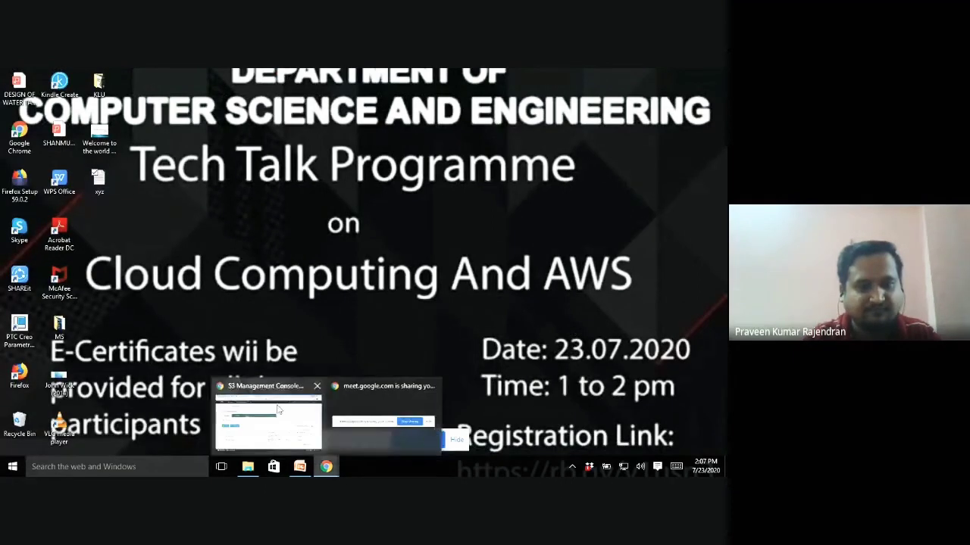
{"action": "left_click", "coordinate": [277, 413]}
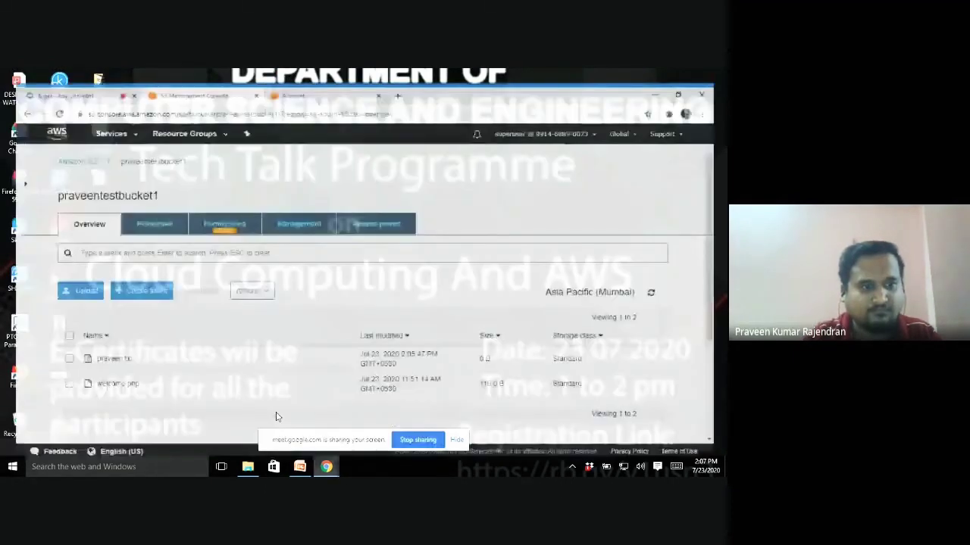
{"action": "left_click", "coordinate": [69, 281]}
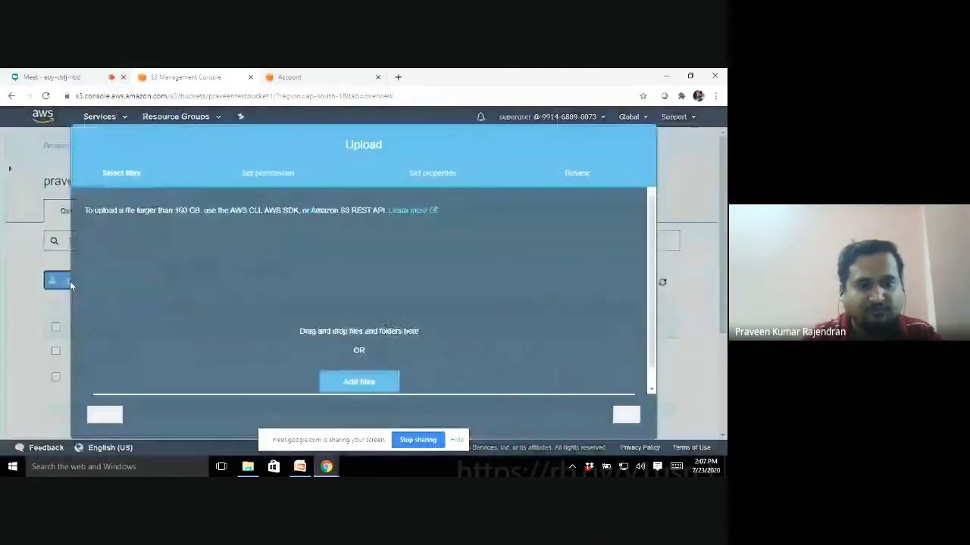
{"action": "left_click", "coordinate": [321, 381]}
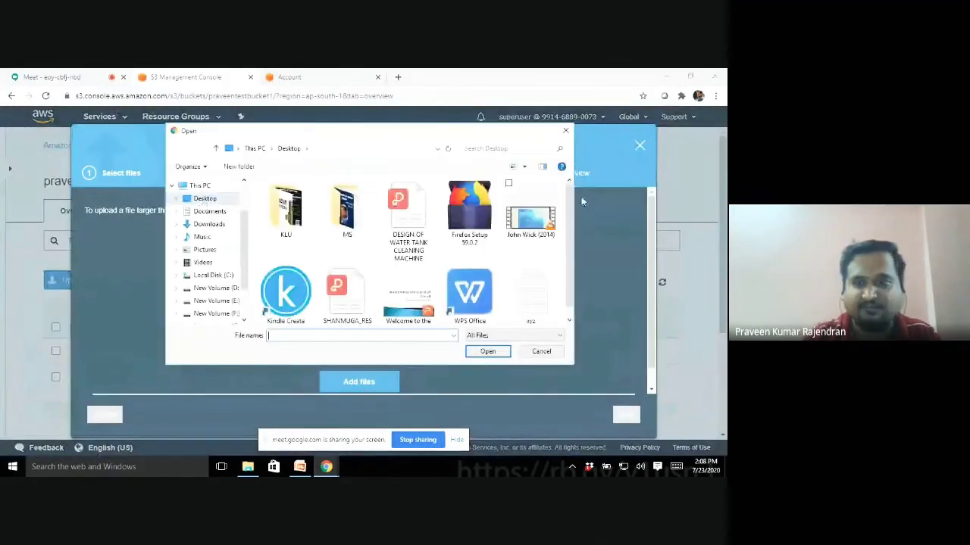
{"action": "left_click", "coordinate": [531, 291]}
{"action": "left_click", "coordinate": [487, 351]}
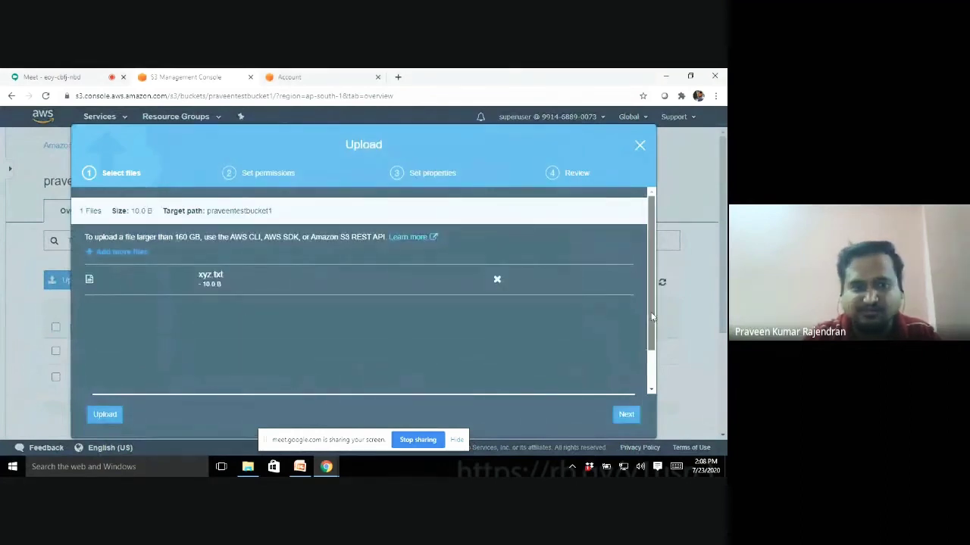
{"action": "left_click_drag", "start_coordinate": [651, 317], "coordinate": [651, 348]}
{"action": "left_click", "coordinate": [617, 421]}
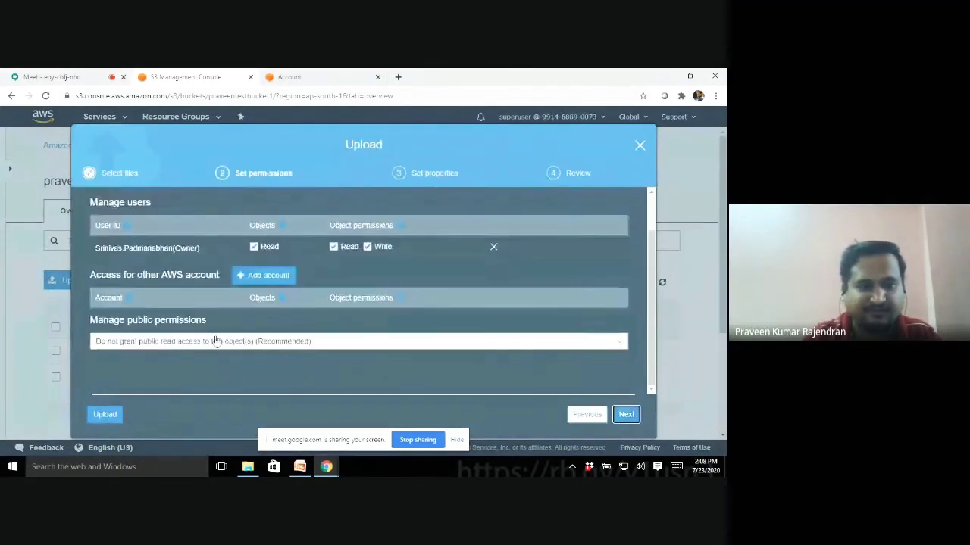
Grant public read access to xyz.txt, keep the Standard storage class, and upload it to the bucket.
{"action": "left_click", "coordinate": [217, 341]}
{"action": "left_click", "coordinate": [194, 379]}
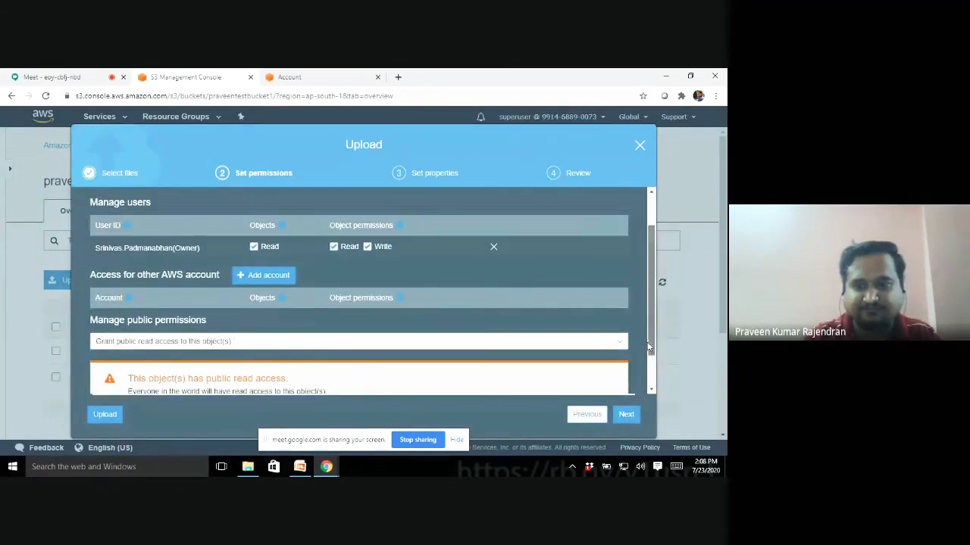
{"action": "scroll", "coordinate": [646, 344], "scroll_direction": "down", "scroll_amount": 1}
{"action": "left_click", "coordinate": [629, 419]}
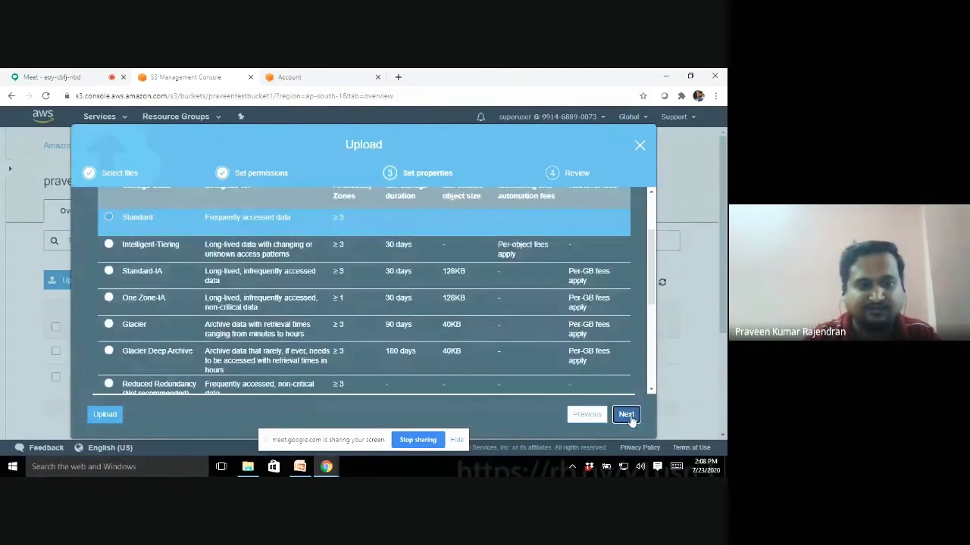
{"action": "left_click", "coordinate": [625, 414]}
{"action": "left_click", "coordinate": [621, 414]}
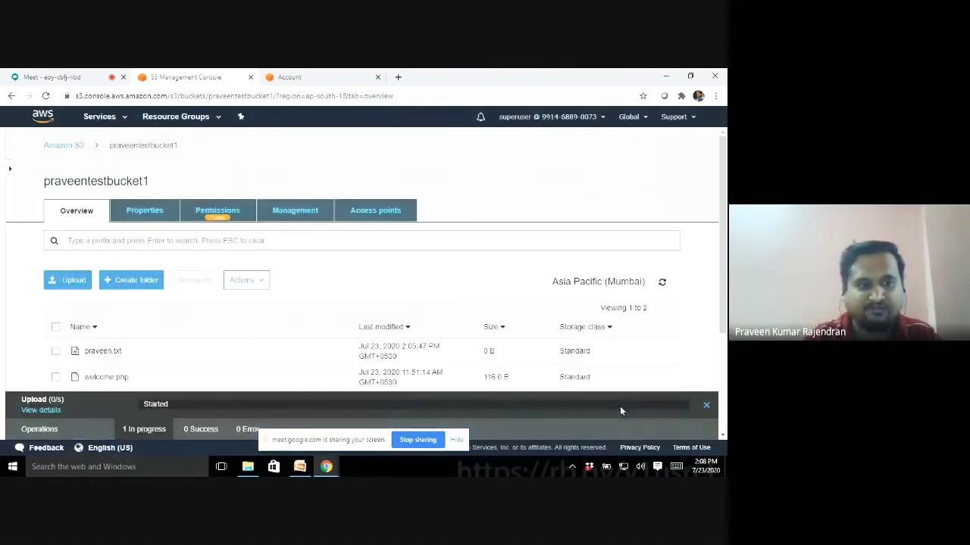
Open the uploaded xyz.txt object from the bucket's file list and select its full Object URL.
{"action": "scroll", "coordinate": [379, 273], "scroll_direction": "down", "scroll_amount": 3}
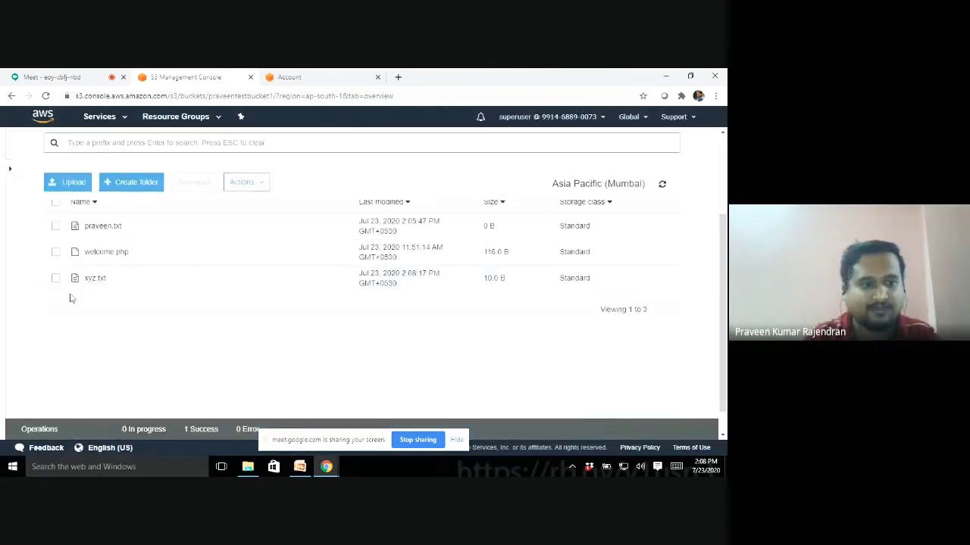
{"action": "left_click", "coordinate": [93, 279]}
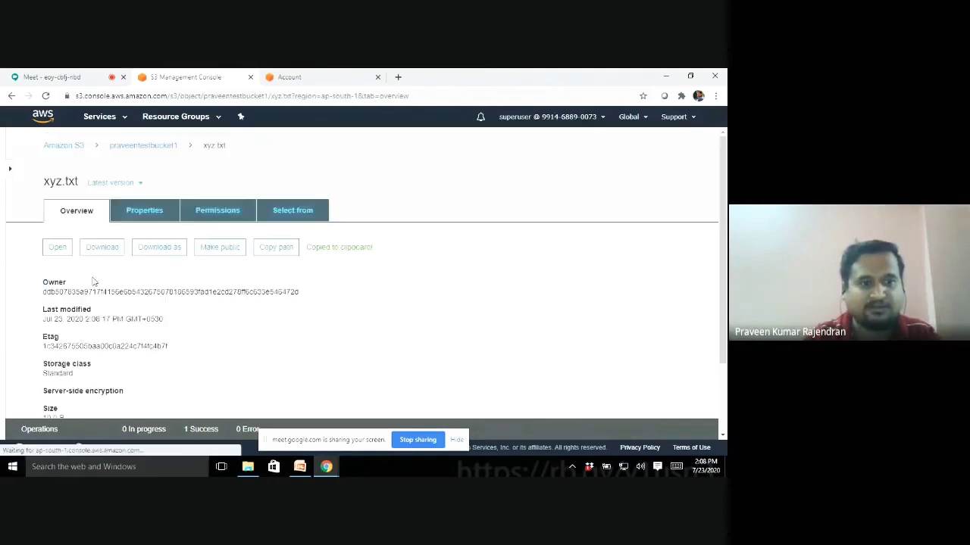
{"action": "scroll", "coordinate": [724, 303], "scroll_direction": "down", "scroll_amount": 2}
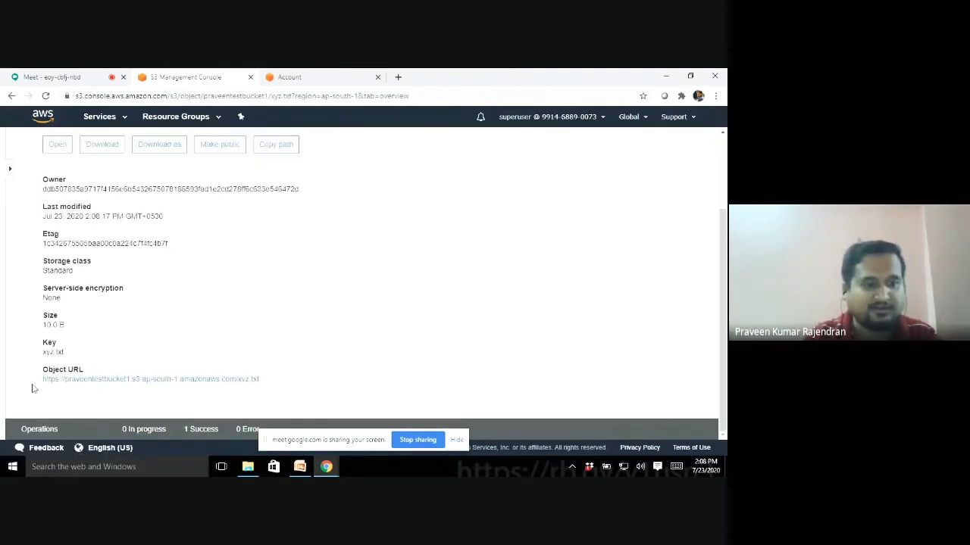
{"action": "left_click_drag", "start_coordinate": [32, 386], "coordinate": [266, 384]}
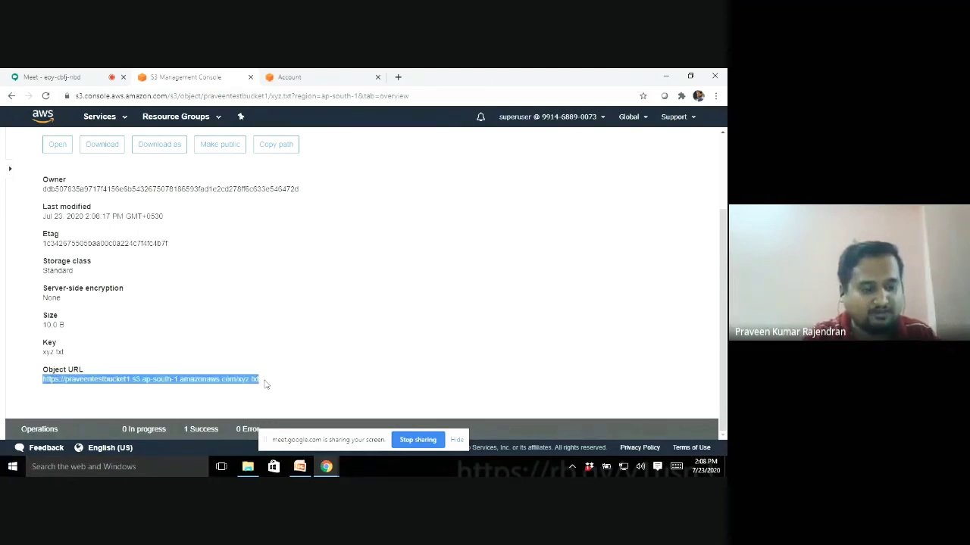
Load the Object URL of xyz.txt in a new browser tab and highlight the text on the page.
{"action": "left_click", "coordinate": [397, 76]}
{"action": "key", "text": "ctrl+v"}
{"action": "key", "text": "Return"}
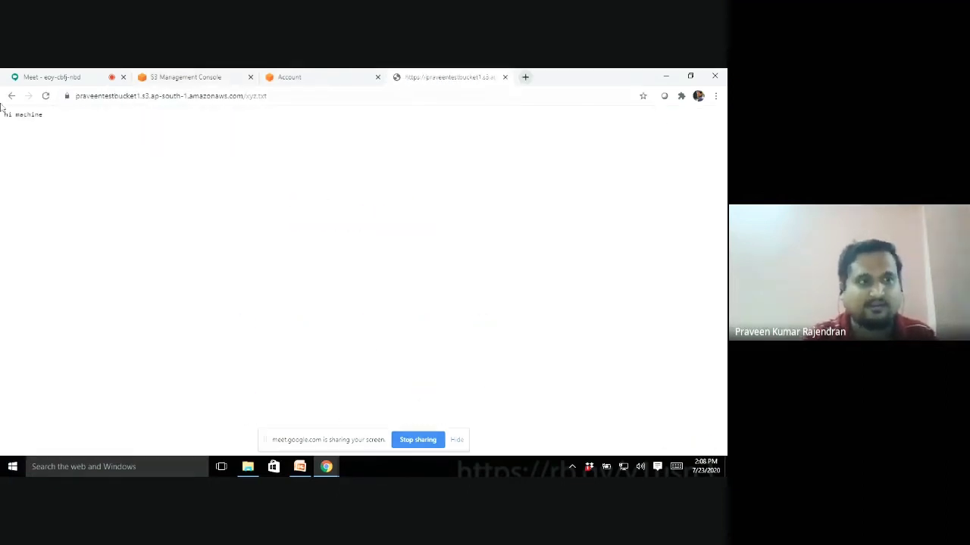
{"action": "left_click_drag", "start_coordinate": [67, 117], "coordinate": [2, 117]}
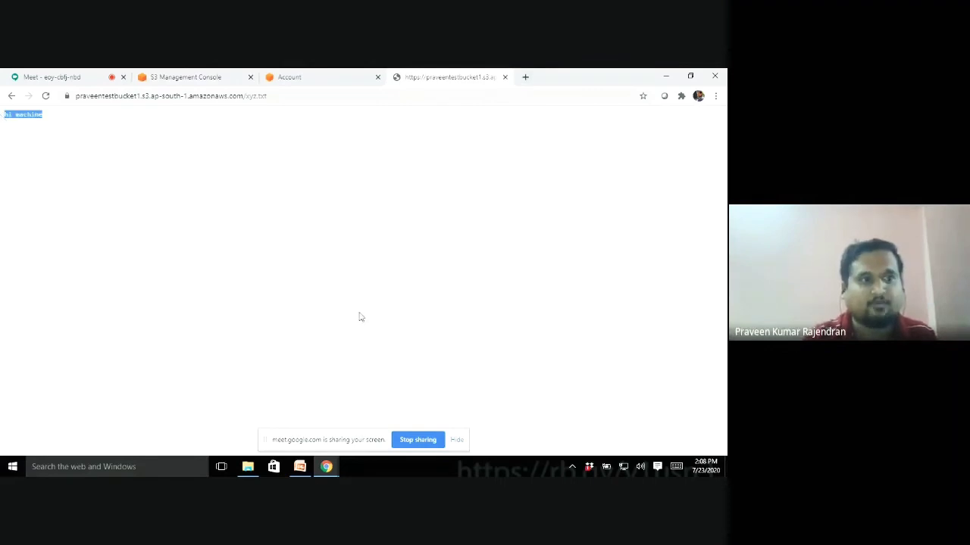
Show the xyz file on the desktop, return to Chrome, and close the Object URL tab to get back to the xyz.txt overview.
{"action": "left_click", "coordinate": [664, 78]}
{"action": "double_click", "coordinate": [99, 180]}
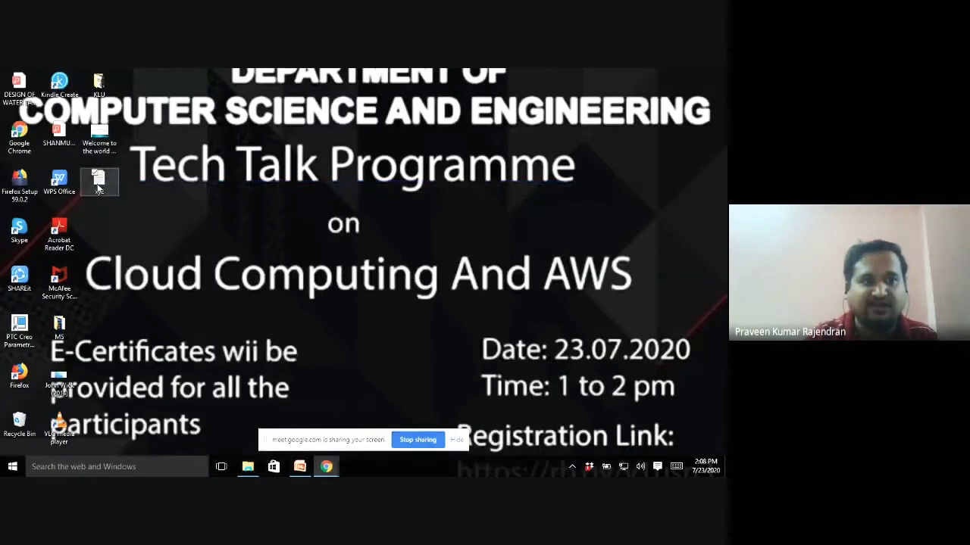
{"action": "left_click", "coordinate": [570, 195]}
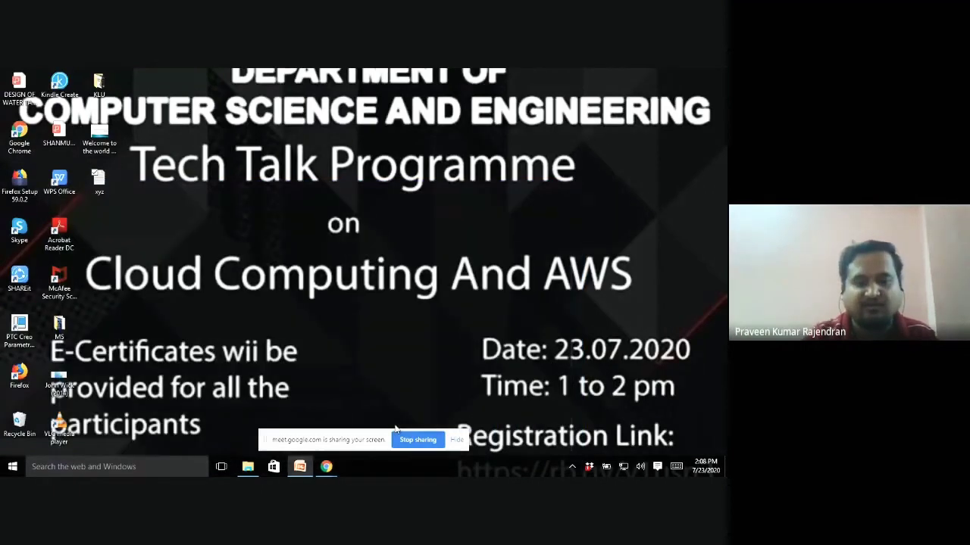
{"action": "mouse_move", "coordinate": [326, 467]}
{"action": "left_click", "coordinate": [269, 423]}
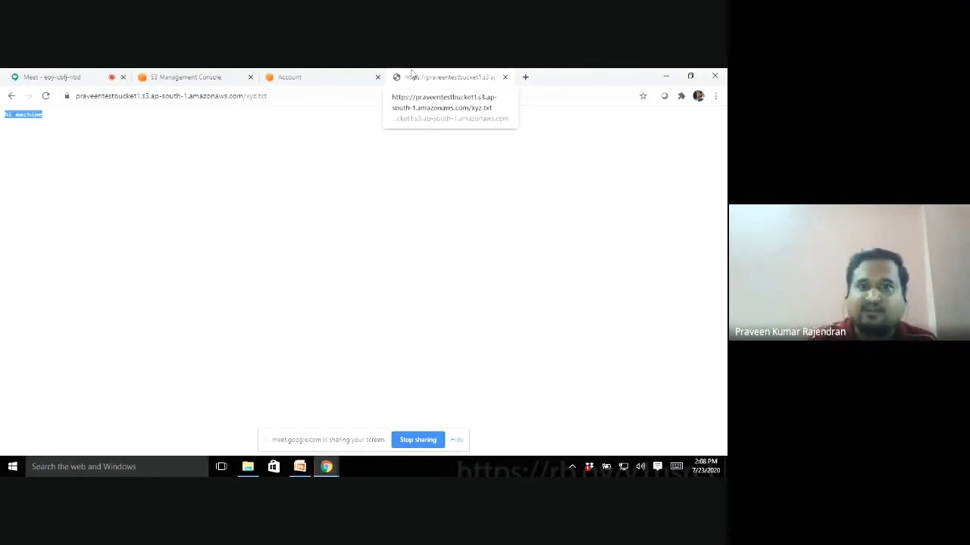
{"action": "left_click", "coordinate": [506, 77]}
{"action": "scroll", "coordinate": [330, 318], "scroll_direction": "up", "scroll_amount": 2}
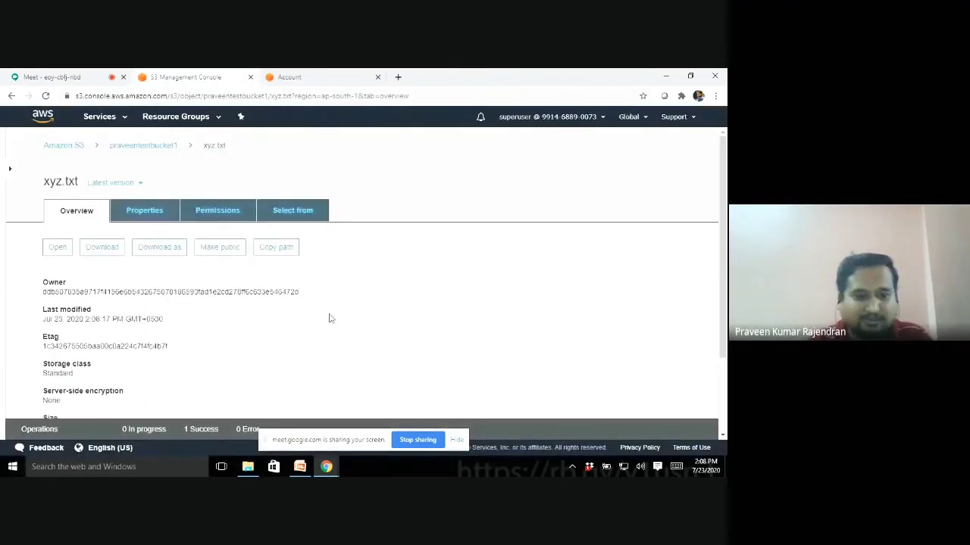
Switch to the PowerPoint presentation, display the "Developer perspective.." slide, and look through the remaining slide thumbnails.
{"action": "left_click", "coordinate": [300, 467]}
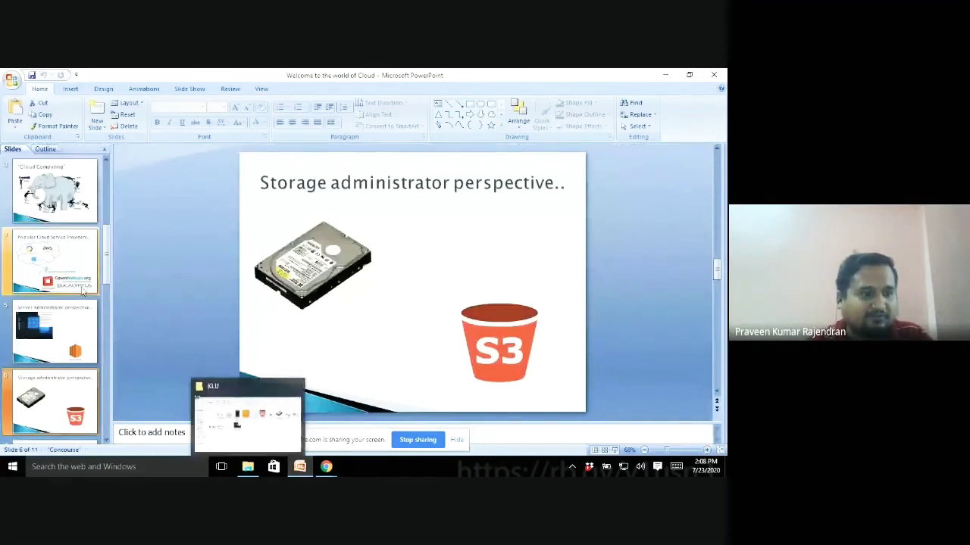
{"action": "scroll", "coordinate": [91, 318], "scroll_direction": "down", "scroll_amount": 2}
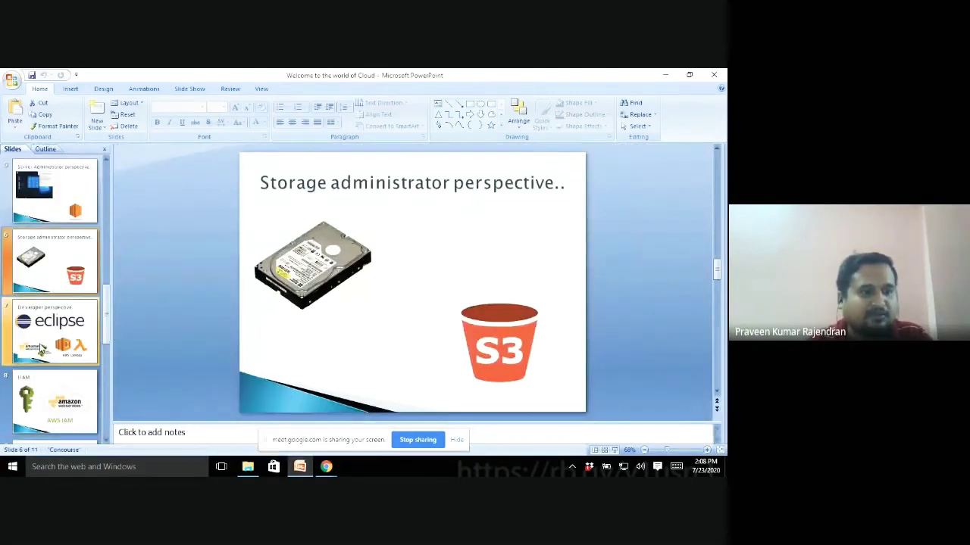
{"action": "left_click", "coordinate": [42, 348]}
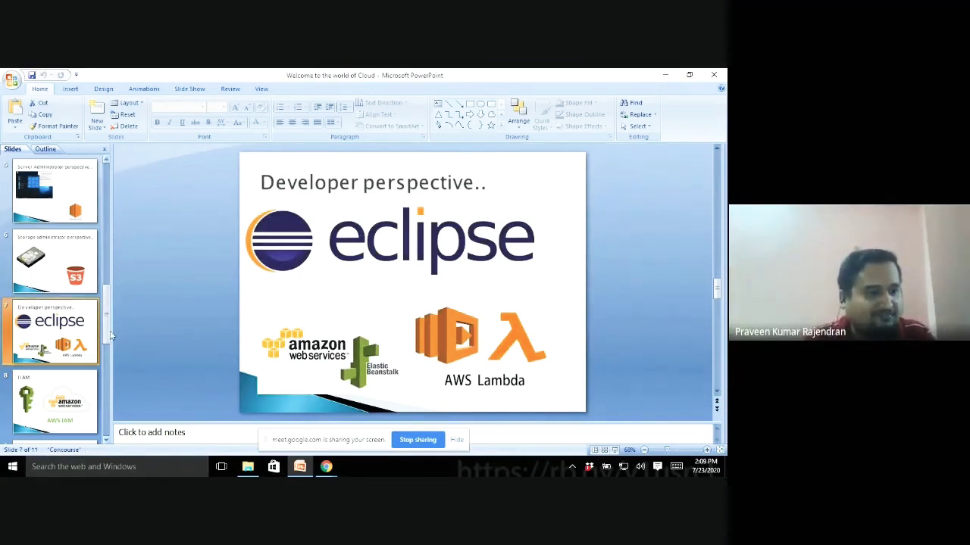
{"action": "left_click", "coordinate": [109, 424]}
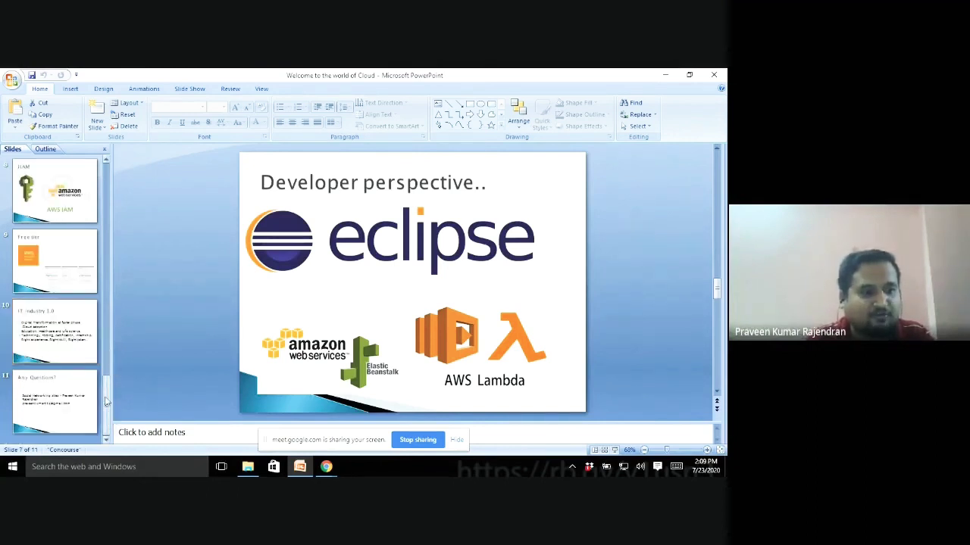
{"action": "scroll", "coordinate": [68, 341], "scroll_direction": "up", "scroll_amount": 3}
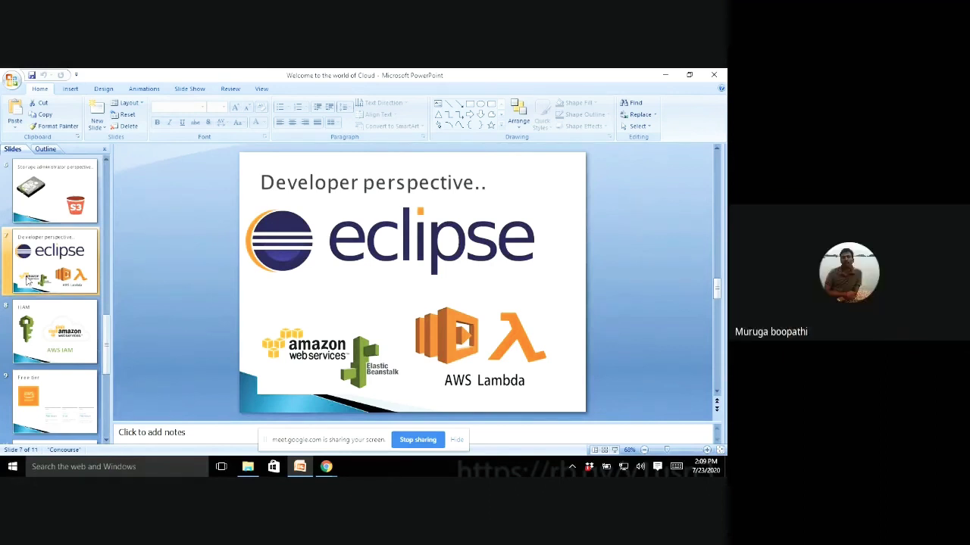
Switch to Chrome, check the Google Meet call, and return to the S3 Management Console.
{"action": "mouse_move", "coordinate": [327, 464]}
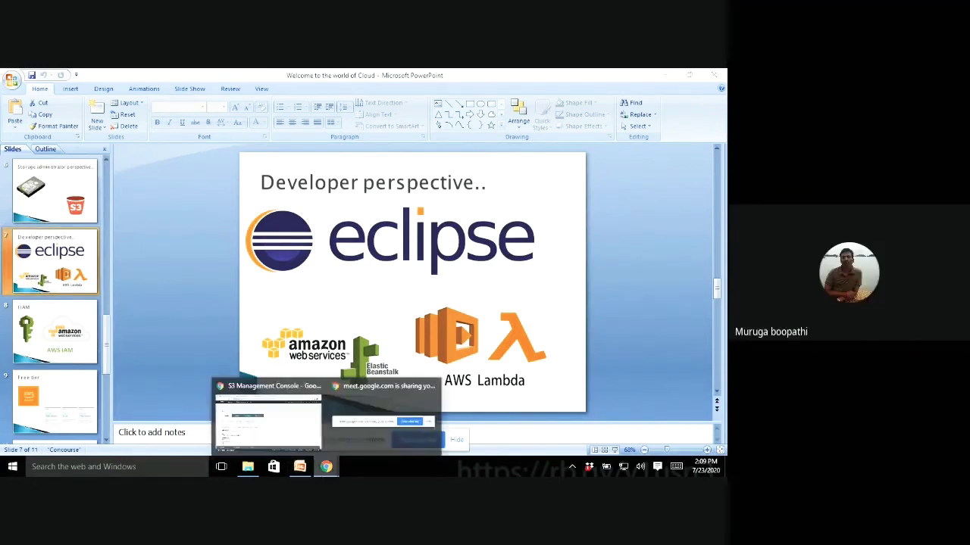
{"action": "left_click", "coordinate": [288, 435]}
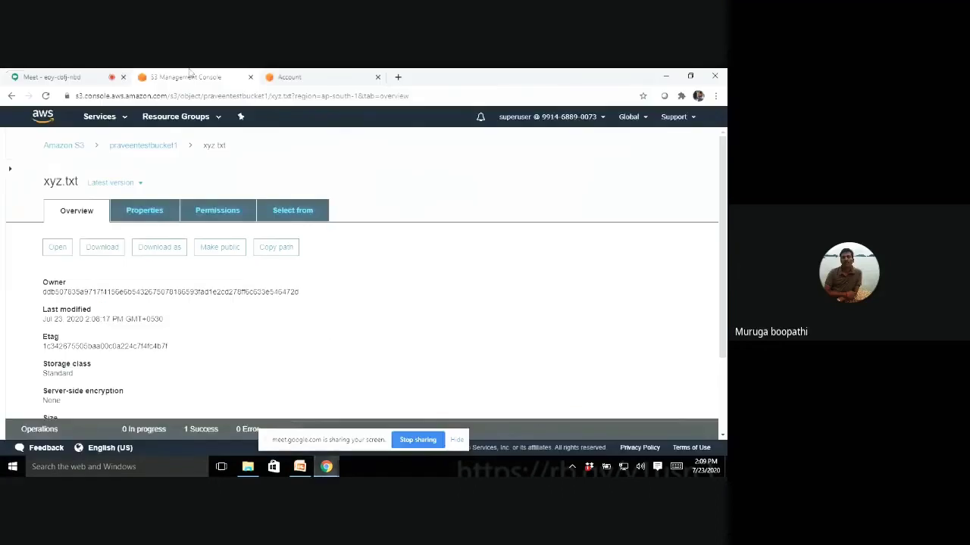
{"action": "left_click", "coordinate": [60, 75]}
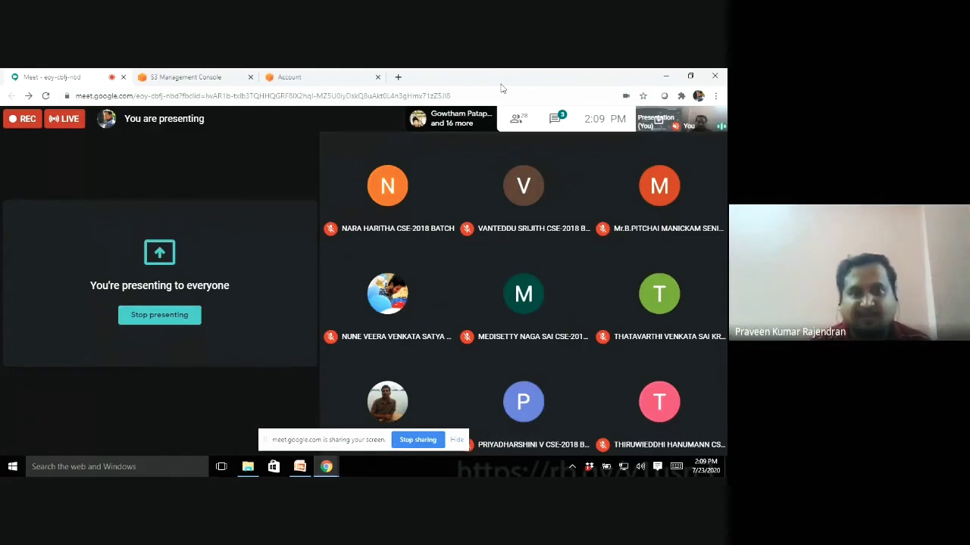
{"action": "left_click", "coordinate": [209, 74]}
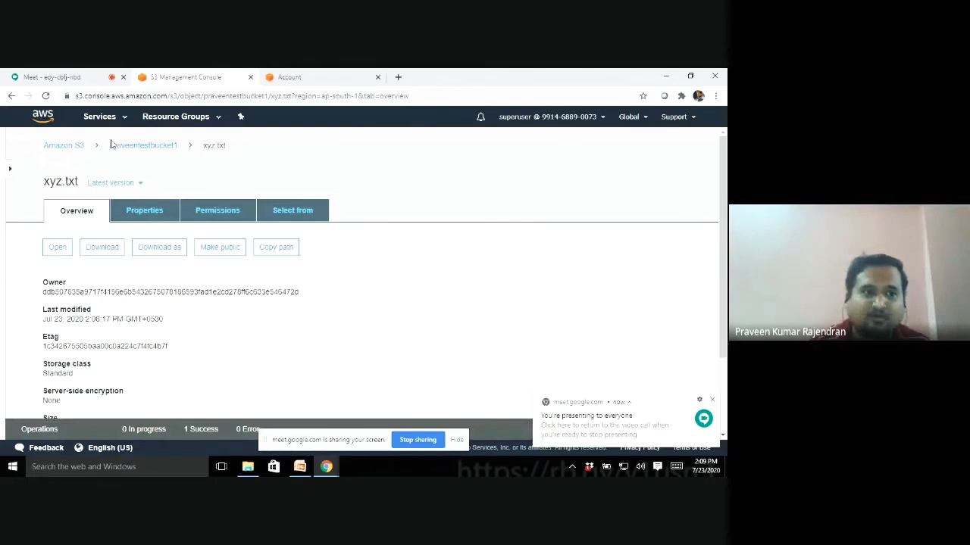
Go back to the bucket's file list, select xyz.txt, and close its details pane.
{"action": "left_click", "coordinate": [11, 96]}
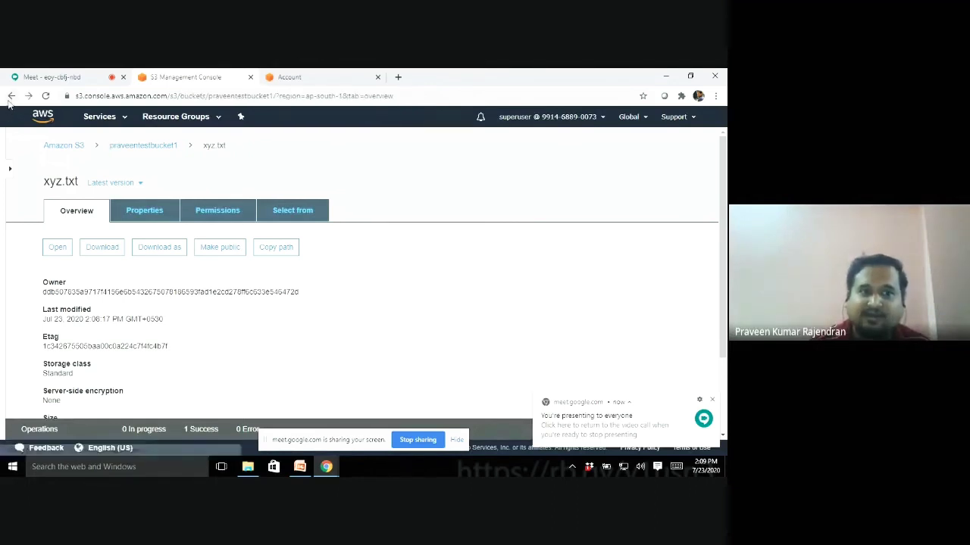
{"action": "left_click", "coordinate": [56, 403]}
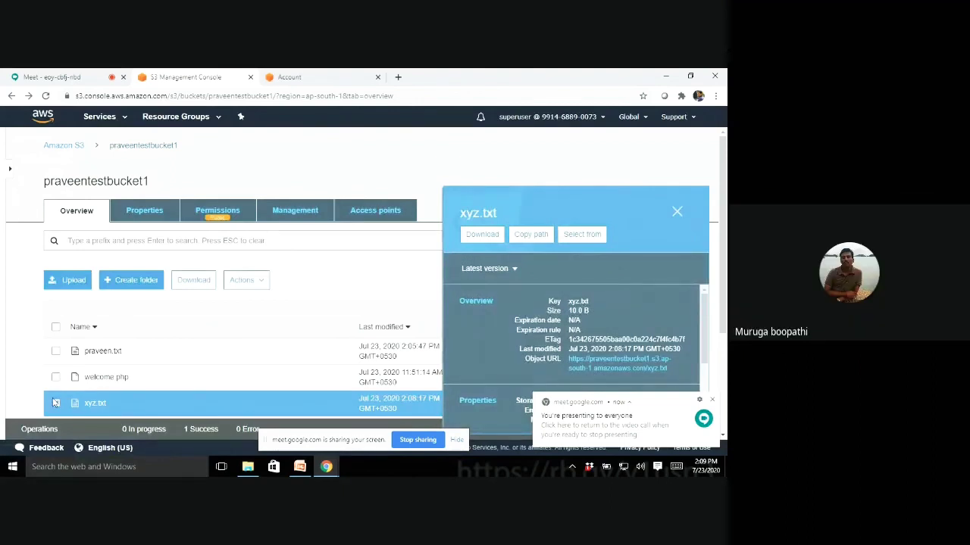
{"action": "left_click", "coordinate": [677, 212]}
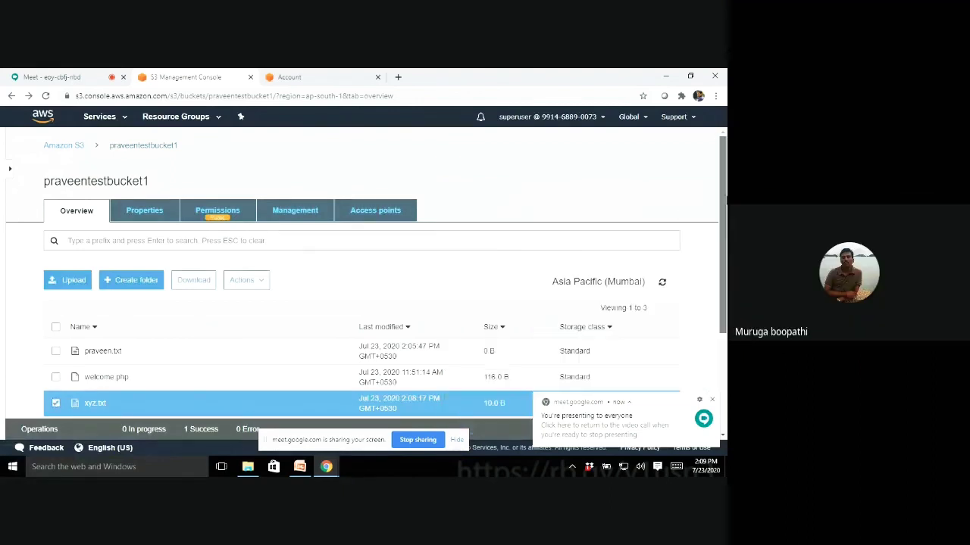
{"action": "scroll", "coordinate": [724, 260], "scroll_direction": "down", "scroll_amount": 2}
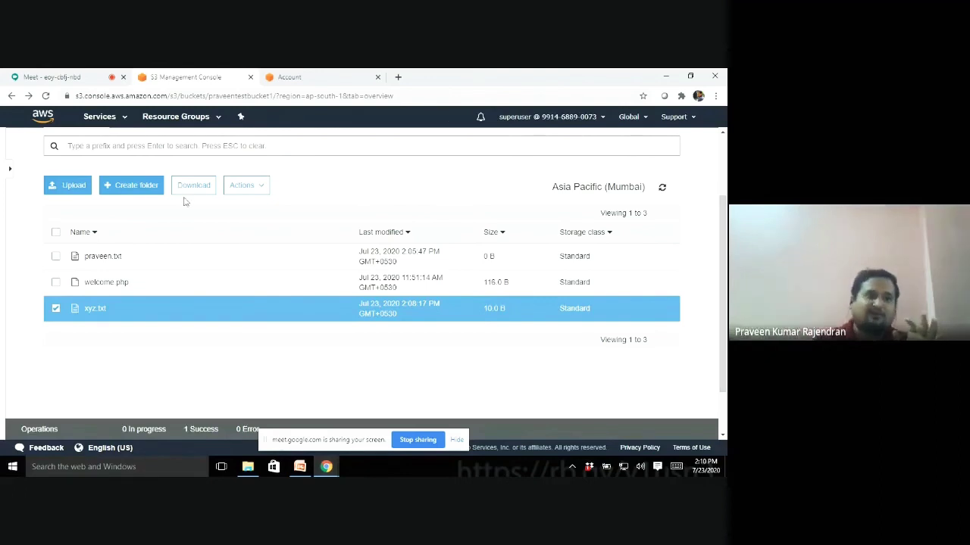
Open EC2 from the AWS service list in a new browser tab and show its instances list.
{"action": "left_click", "coordinate": [106, 116]}
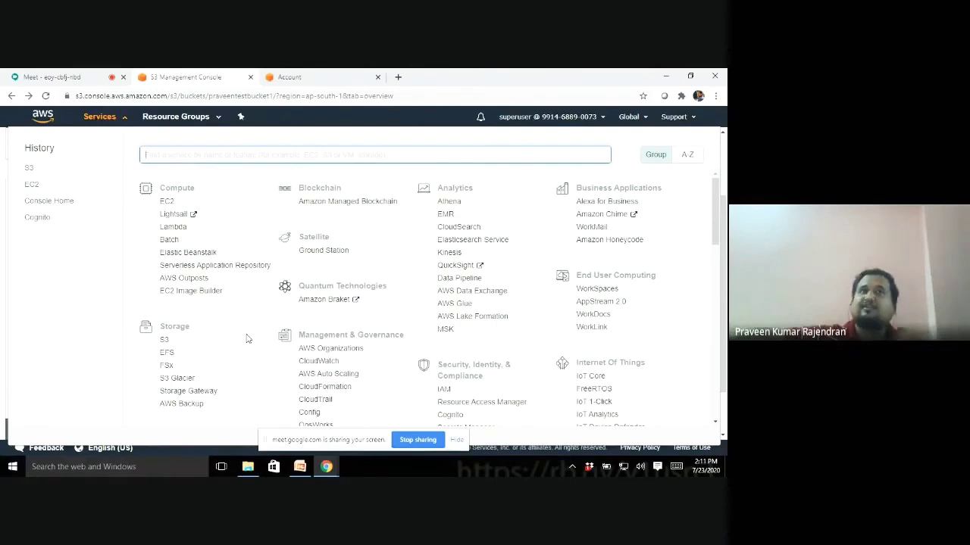
{"action": "left_click", "coordinate": [125, 118]}
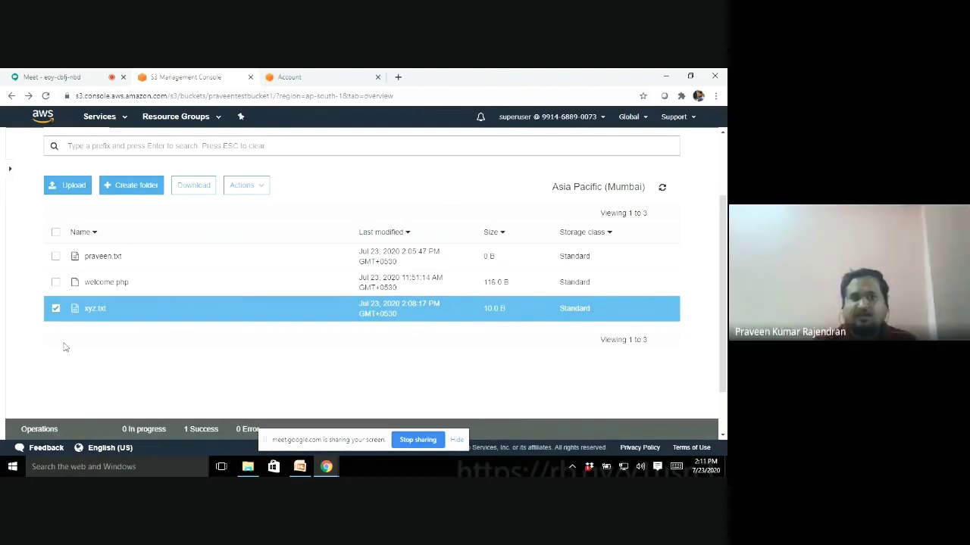
{"action": "left_click", "coordinate": [104, 116]}
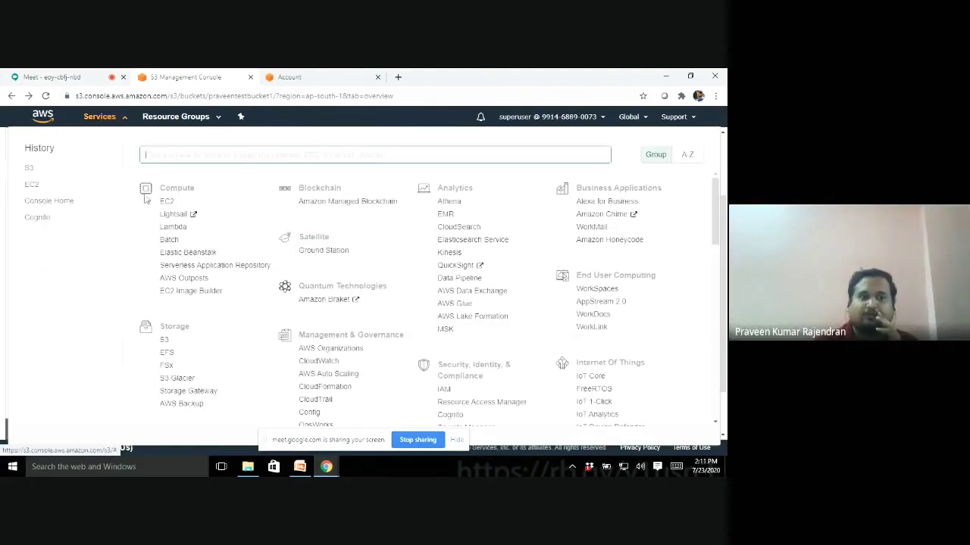
{"action": "right_click", "coordinate": [171, 208]}
{"action": "left_click", "coordinate": [205, 213]}
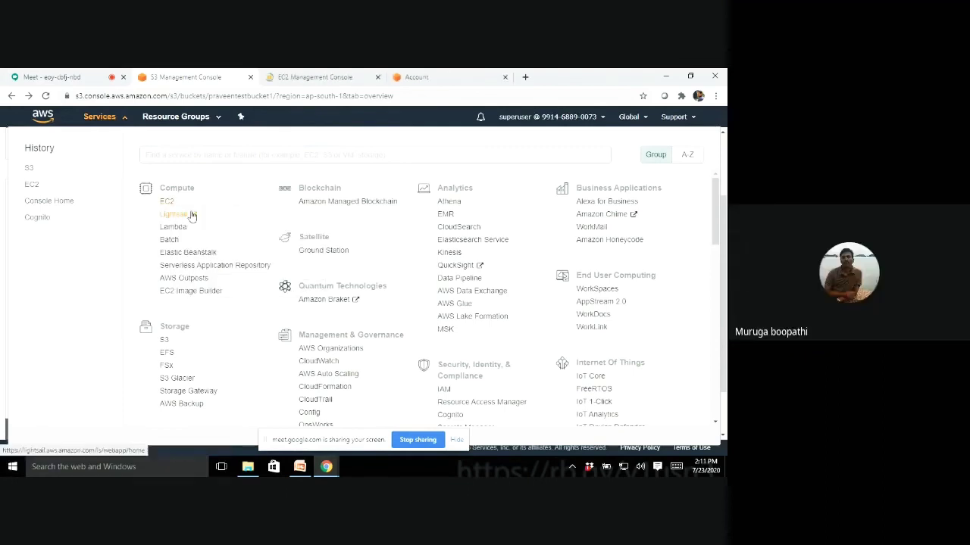
{"action": "left_click", "coordinate": [299, 76]}
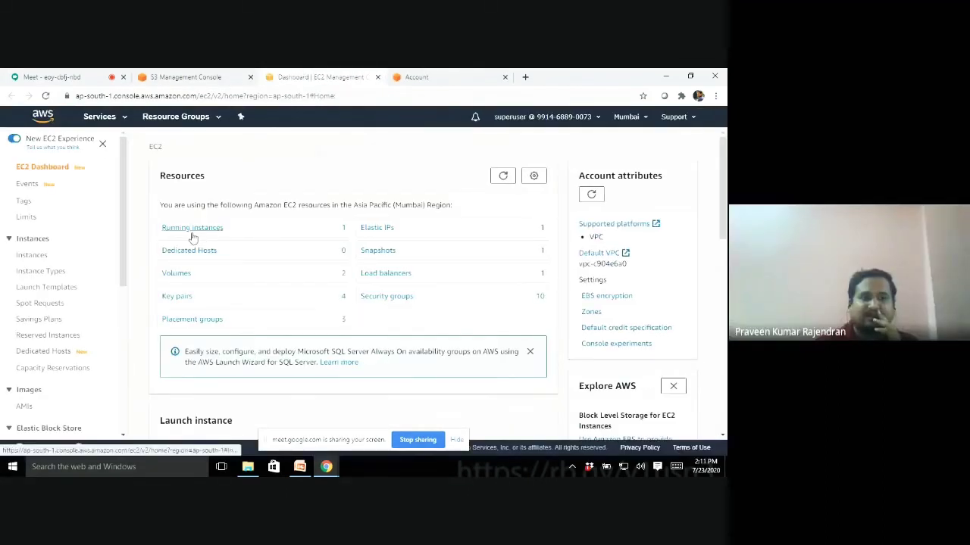
{"action": "left_click", "coordinate": [42, 256]}
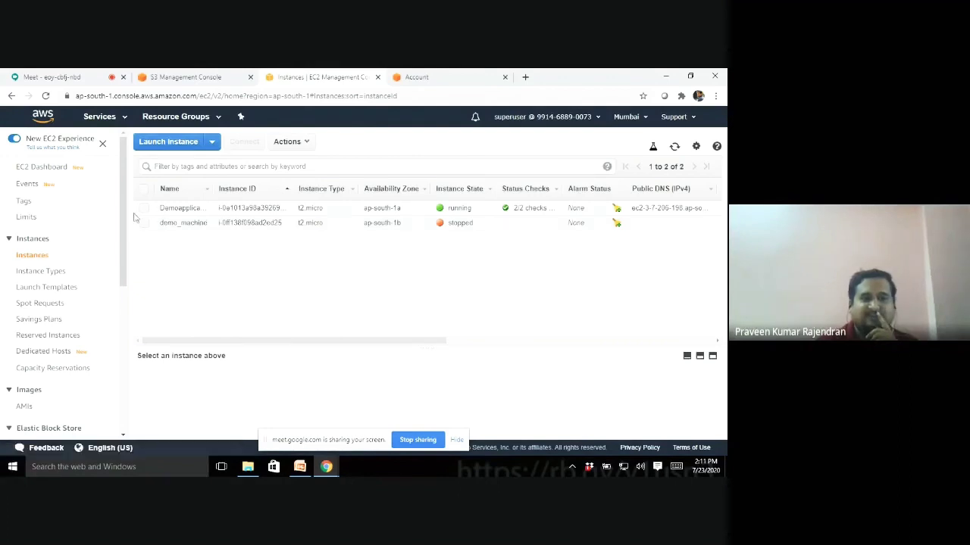
Select the running Demoapplication-env instance, highlight its state, and look at the Stop option among its instance state actions.
{"action": "left_click", "coordinate": [142, 209]}
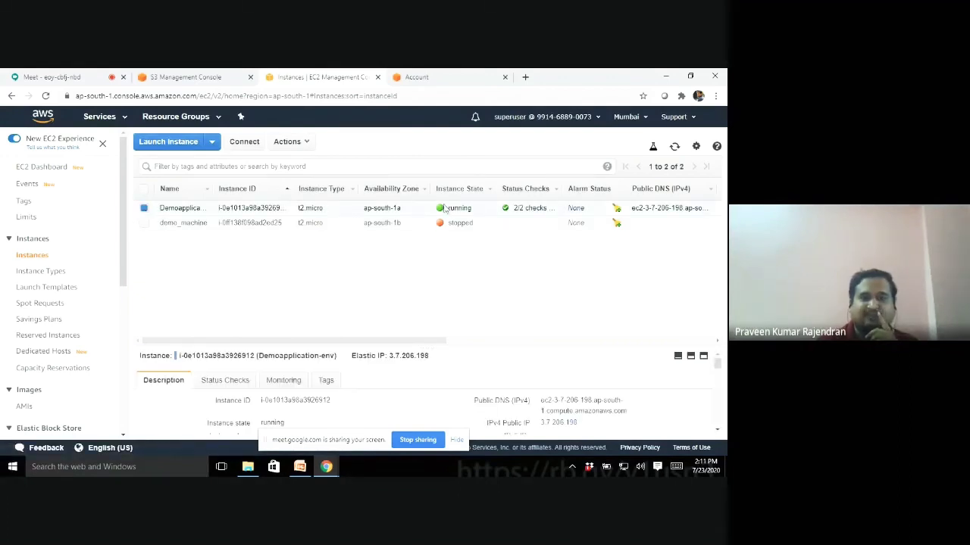
{"action": "left_click_drag", "start_coordinate": [477, 211], "coordinate": [443, 213]}
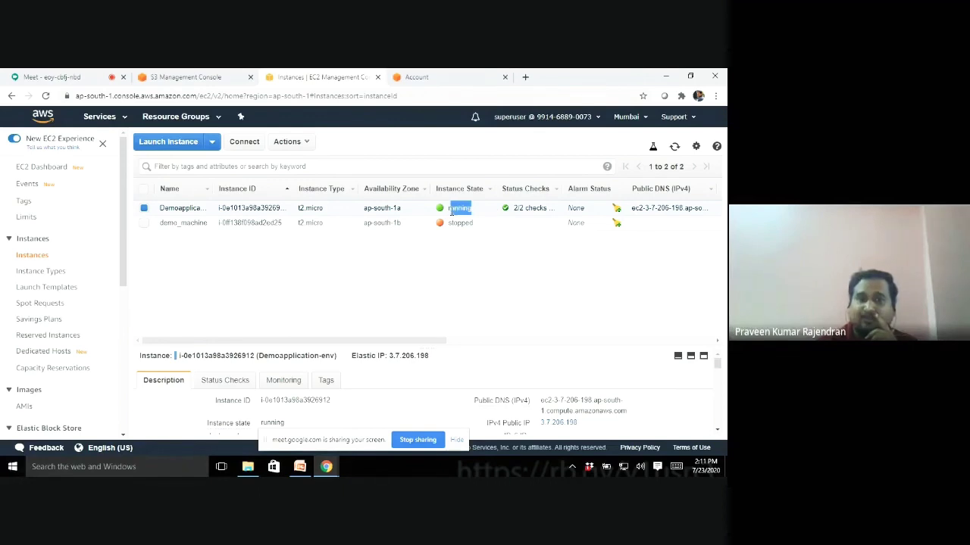
{"action": "left_click", "coordinate": [291, 141]}
{"action": "mouse_move", "coordinate": [318, 216]}
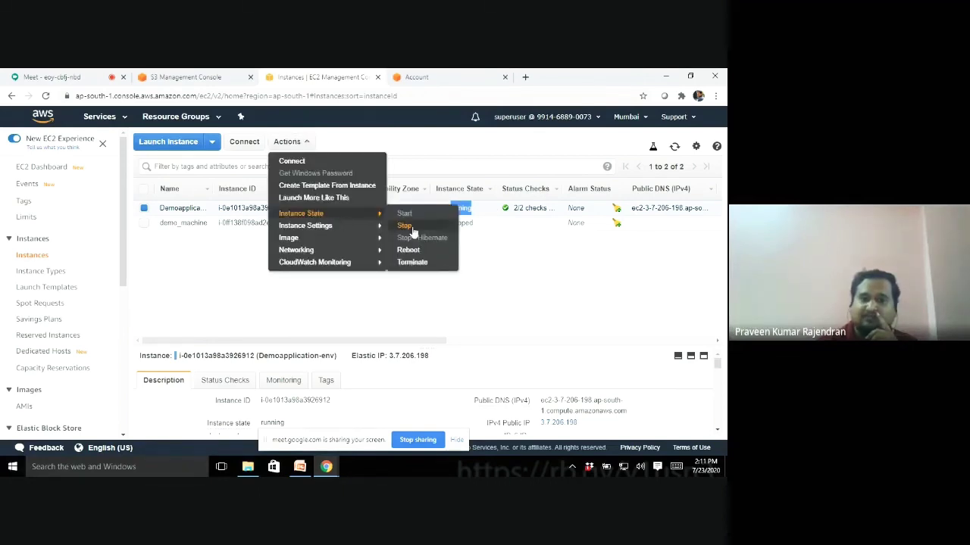
{"action": "left_click", "coordinate": [571, 280]}
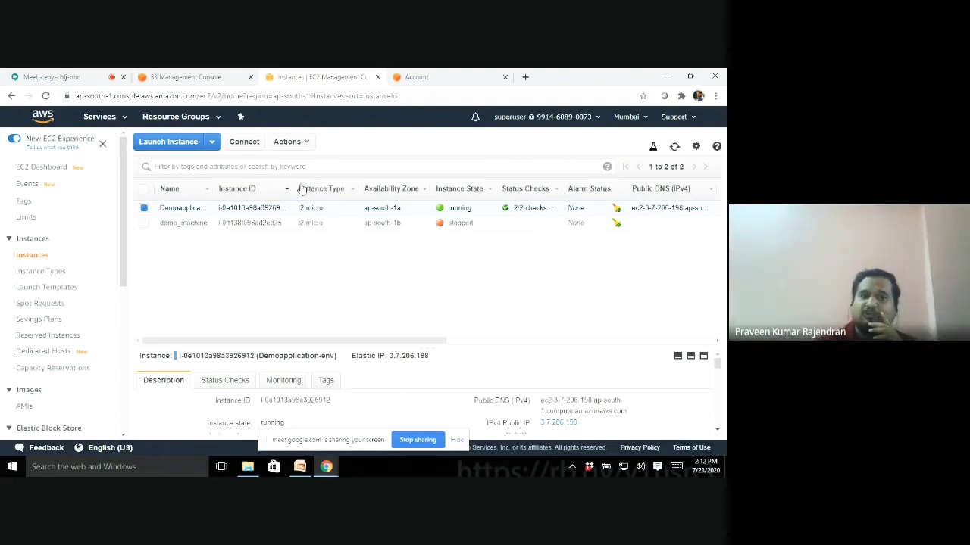
Look at the Terminate option for the selected instance without applying it, and switch back to the PowerPoint presentation.
{"action": "left_click", "coordinate": [311, 146]}
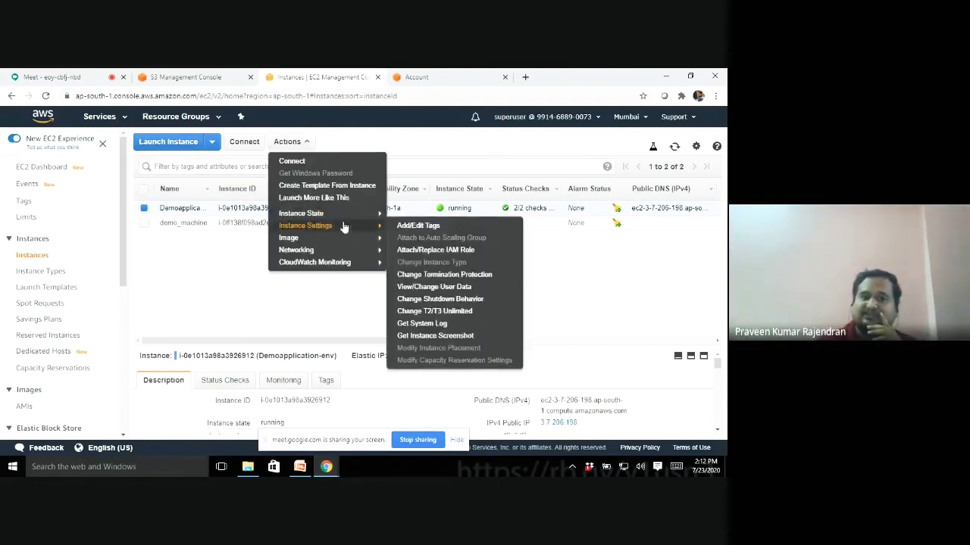
{"action": "mouse_move", "coordinate": [353, 218]}
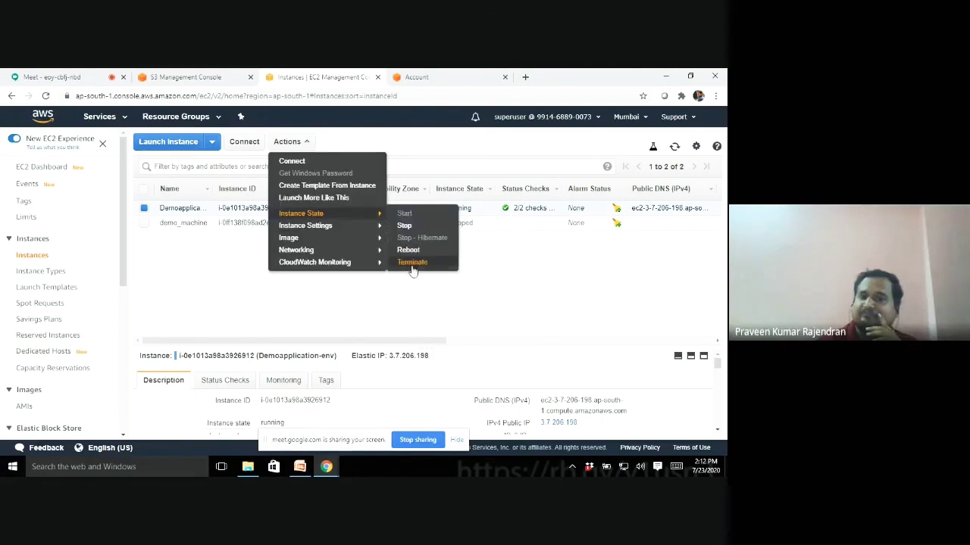
{"action": "left_click", "coordinate": [516, 262]}
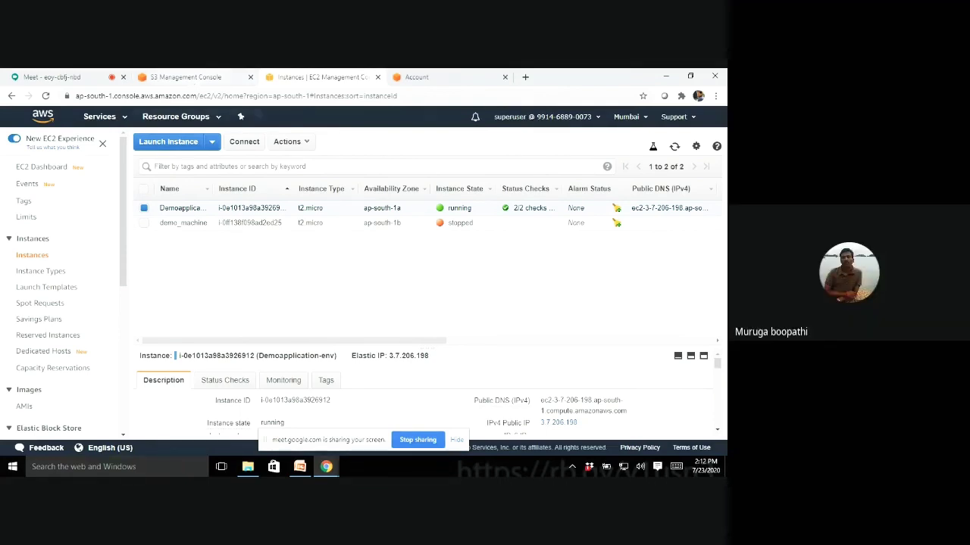
{"action": "left_click", "coordinate": [300, 468]}
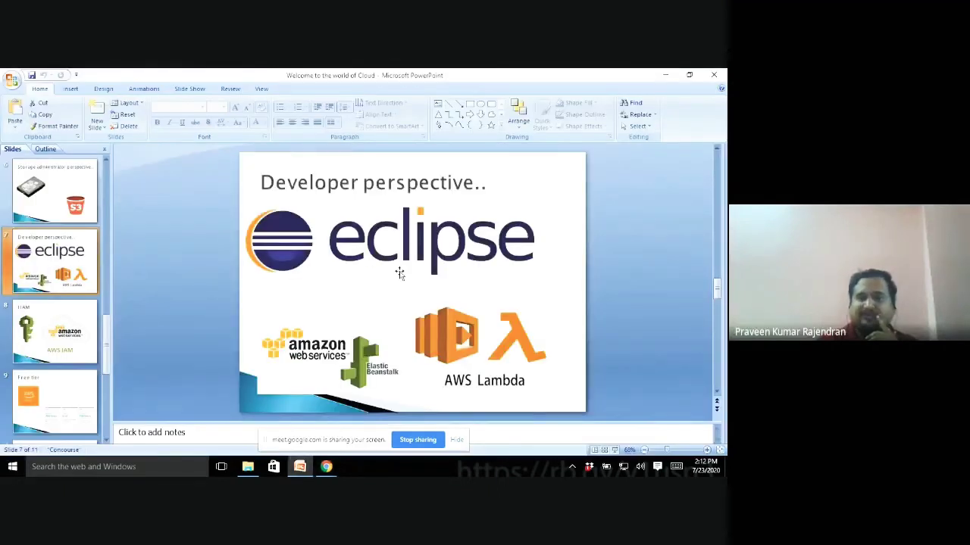
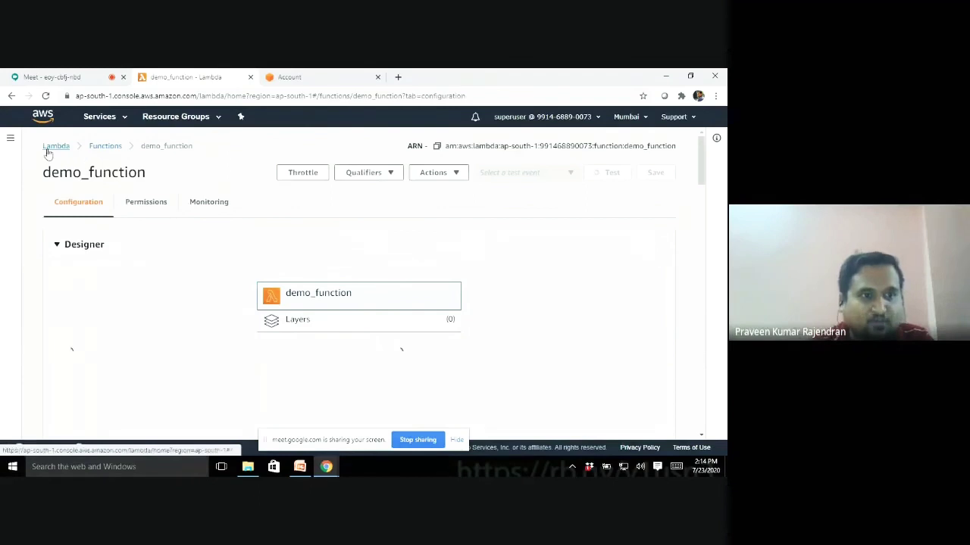
Open the Lambda dashboard from demo_function in a new browser tab and view its account-level metrics.
{"action": "right_click", "coordinate": [52, 147]}
{"action": "left_click", "coordinate": [76, 156]}
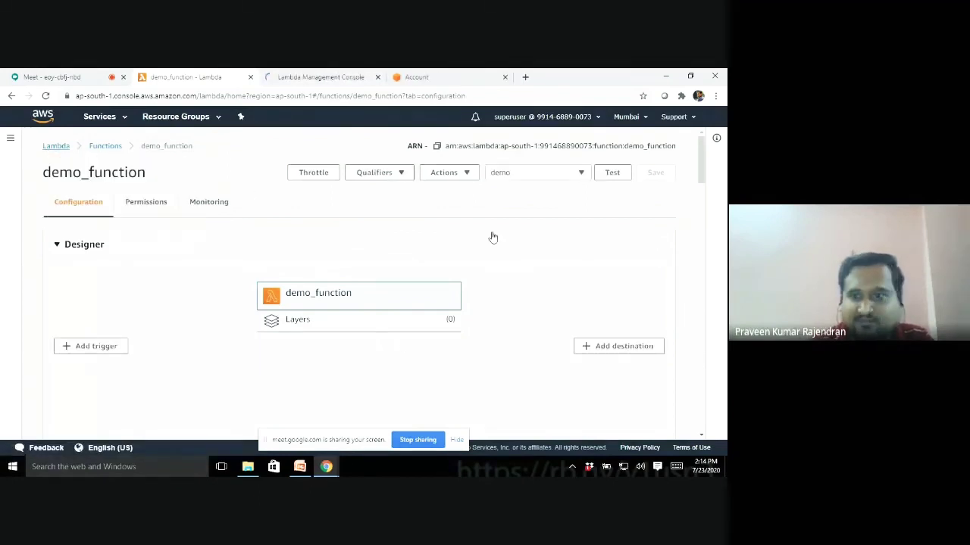
{"action": "left_click", "coordinate": [351, 74]}
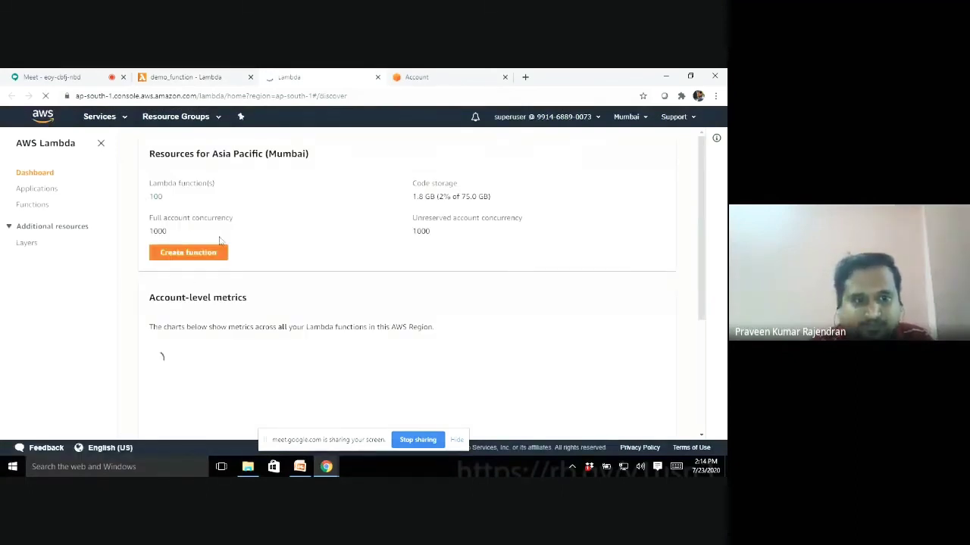
{"action": "scroll", "coordinate": [228, 250], "scroll_direction": "down", "scroll_amount": 3}
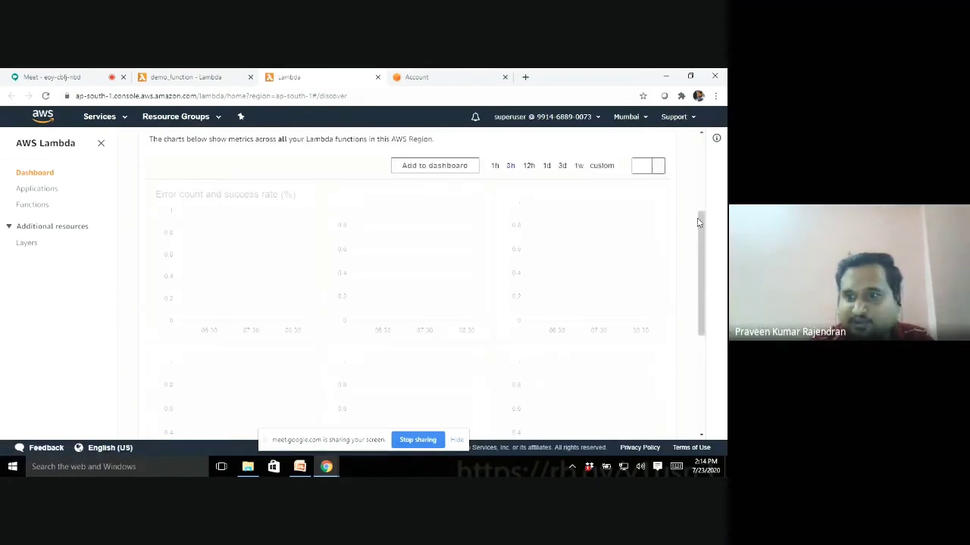
Look briefly at the AWS service list and start creating a new Lambda function from the dashboard.
{"action": "left_click_drag", "start_coordinate": [700, 223], "coordinate": [700, 155]}
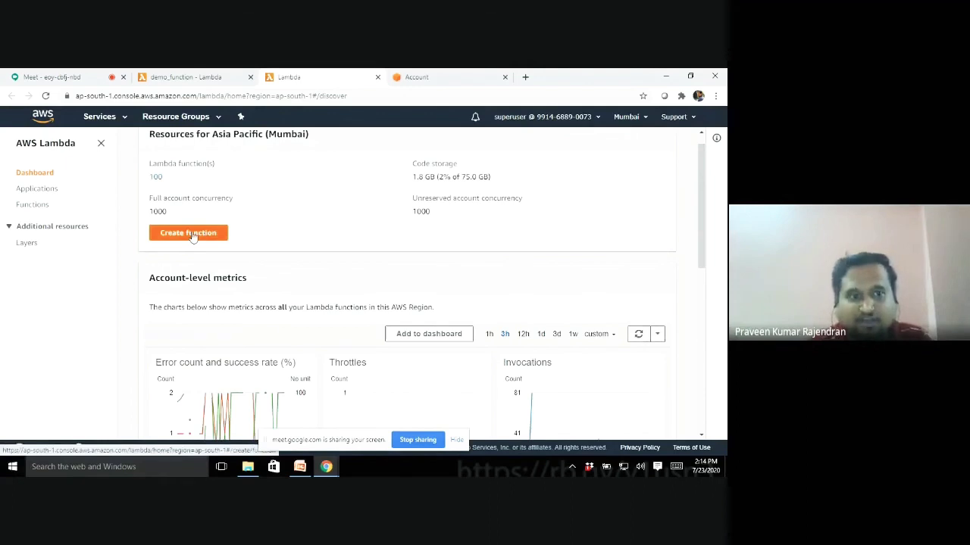
{"action": "left_click", "coordinate": [106, 119]}
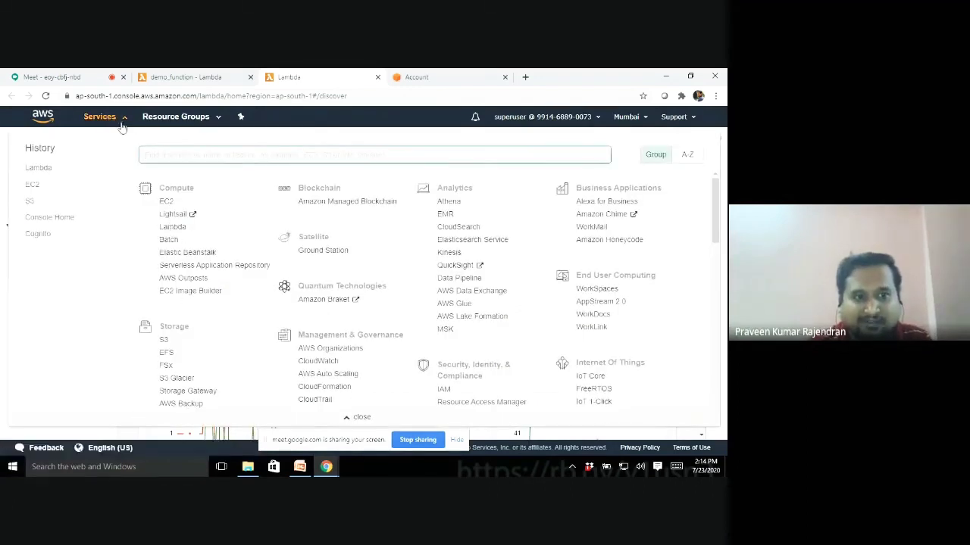
{"action": "left_click", "coordinate": [120, 119]}
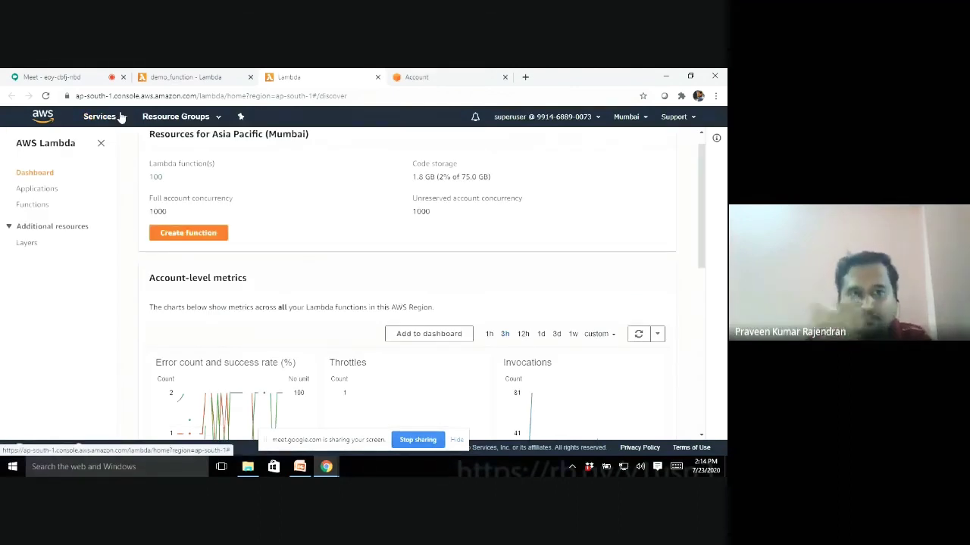
{"action": "left_click", "coordinate": [201, 239]}
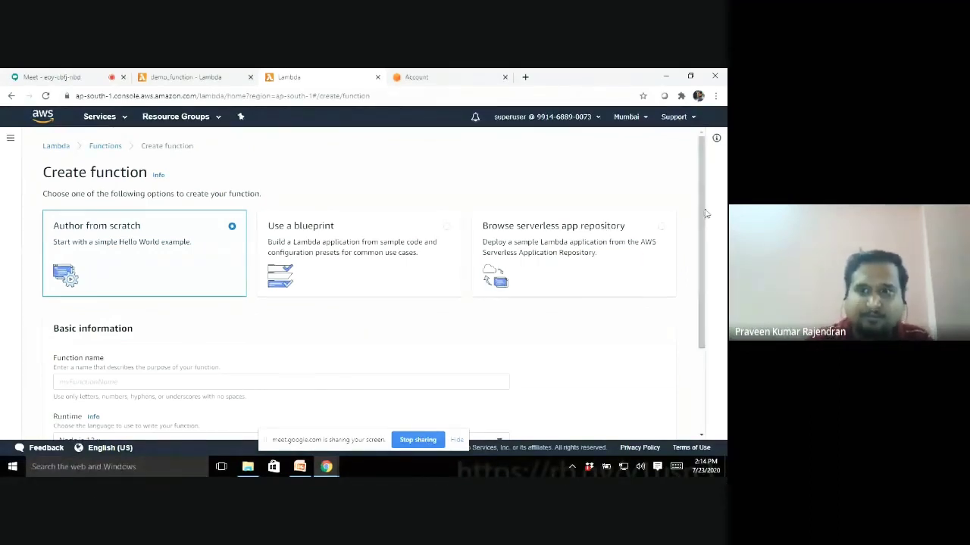
Name the new author-from-scratch function demo_function_ followed by the presenter's first name in lowercase.
{"action": "left_click_drag", "start_coordinate": [703, 212], "coordinate": [703, 248]}
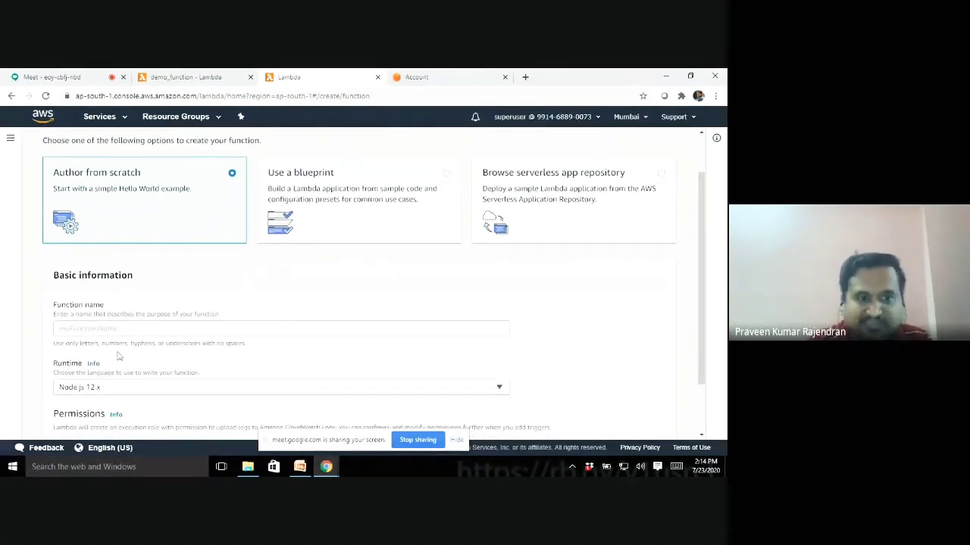
{"action": "left_click", "coordinate": [146, 328]}
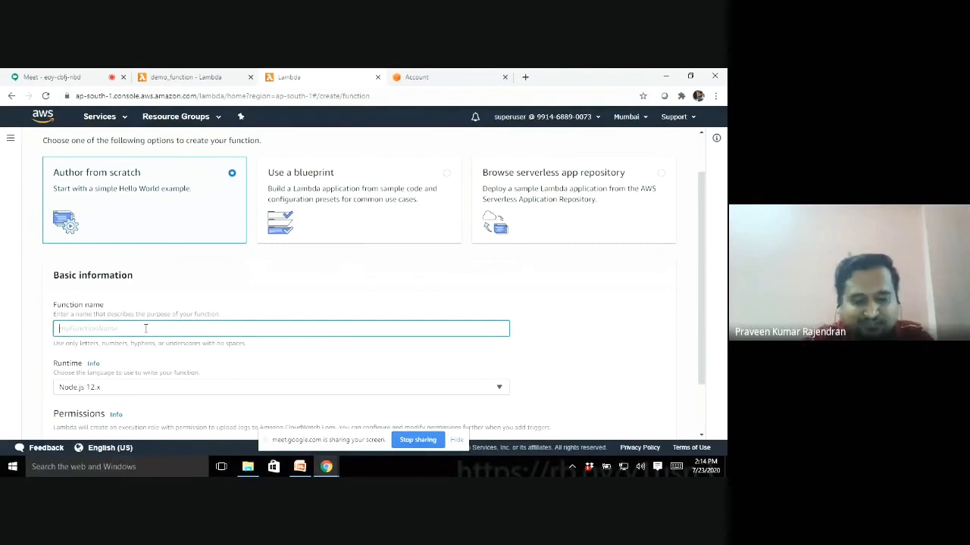
{"action": "type", "text": "demo"}
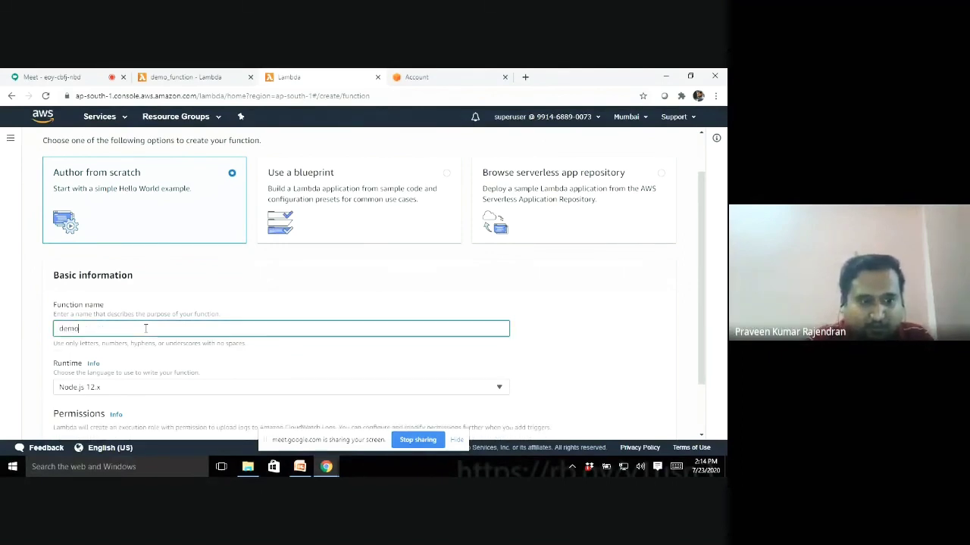
{"action": "type", "text": "_f"}
{"action": "type", "text": "unction"}
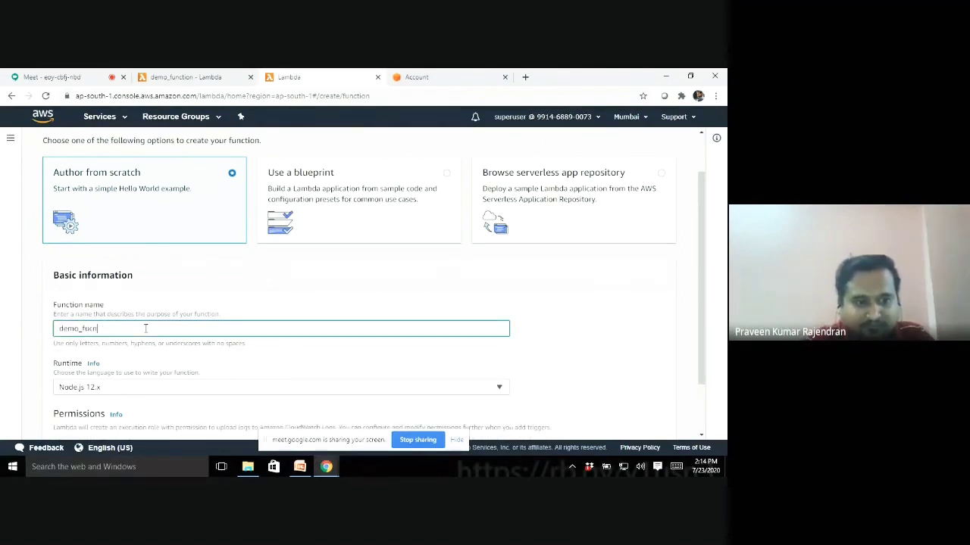
{"action": "key", "text": "BackSpace"}
{"action": "key", "text": "BackSpace"}
{"action": "key", "text": "BackSpace"}
{"action": "key", "text": "BackSpace"}
{"action": "key", "text": "BackSpace"}
{"action": "key", "text": "BackSpace"}
{"action": "type", "text": "nc"}
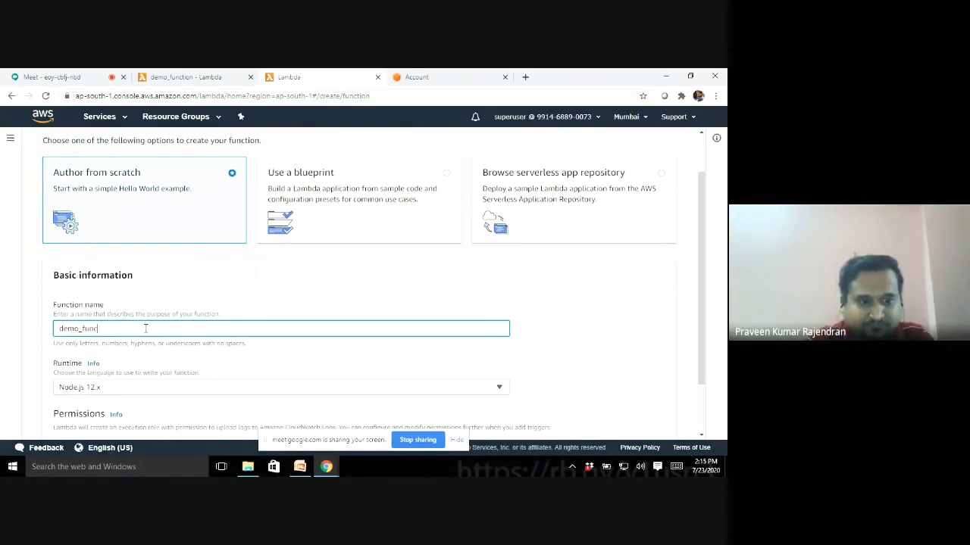
{"action": "type", "text": "tion"}
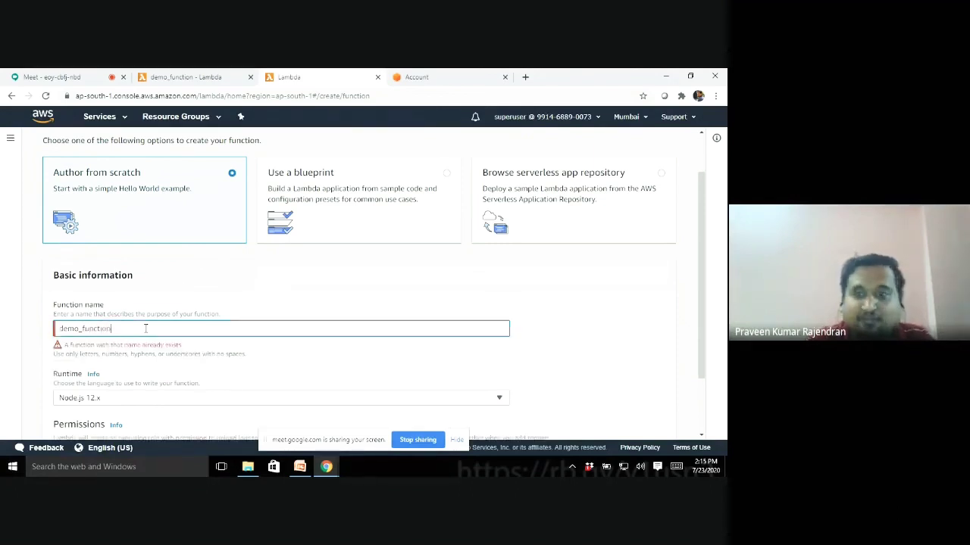
{"action": "type", "text": "_"}
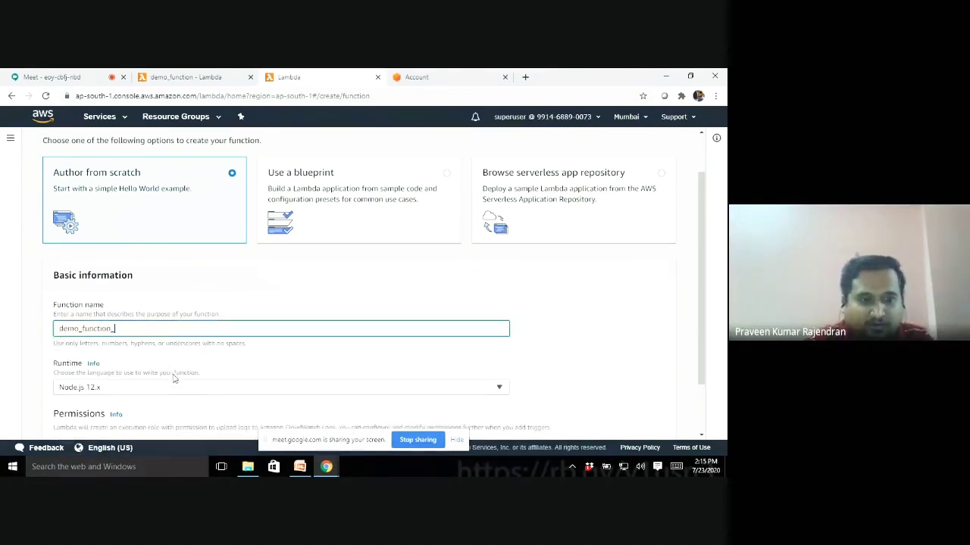
{"action": "type", "text": "praveen"}
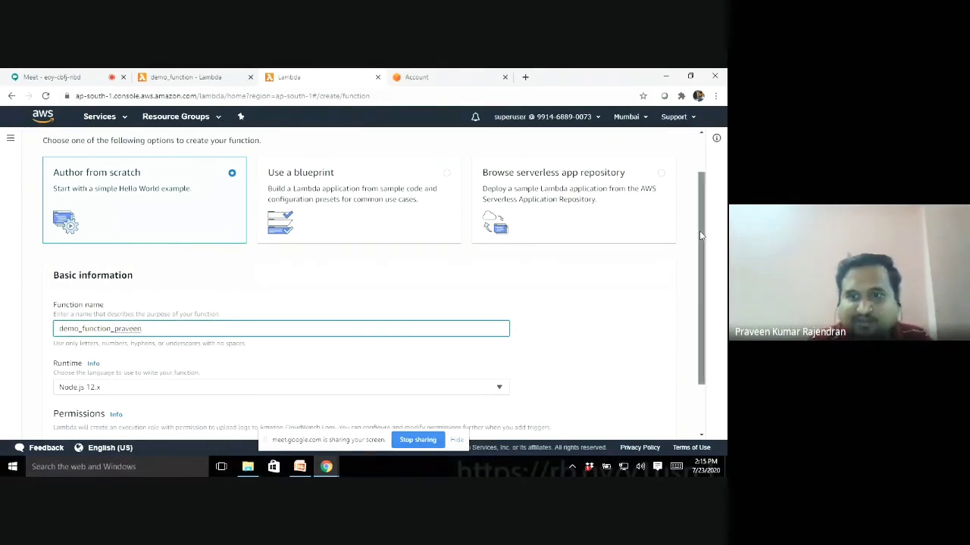
Choose Python 3.8 as the new function's runtime, and abandon the draft by closing its browser tab.
{"action": "scroll", "coordinate": [4, 288], "scroll_direction": "down", "scroll_amount": 2}
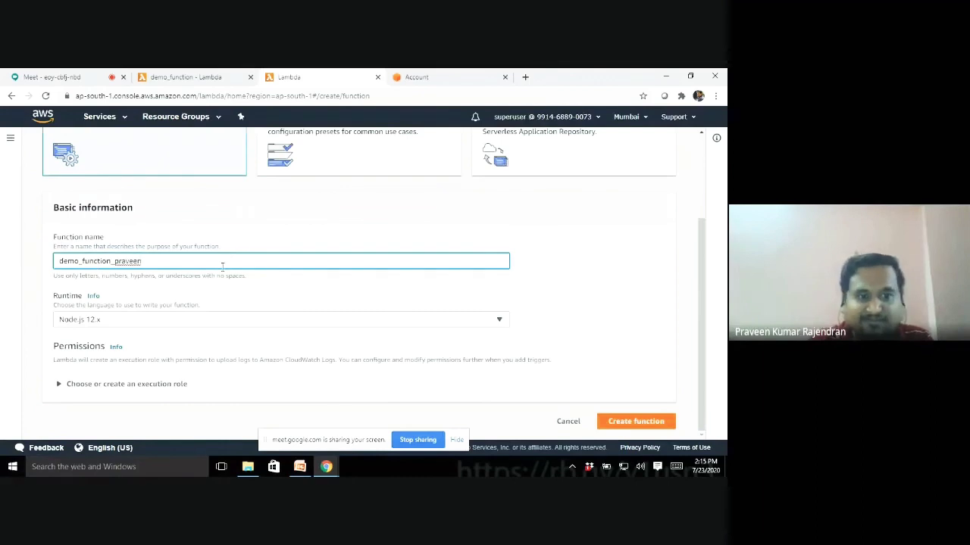
{"action": "left_click", "coordinate": [128, 322]}
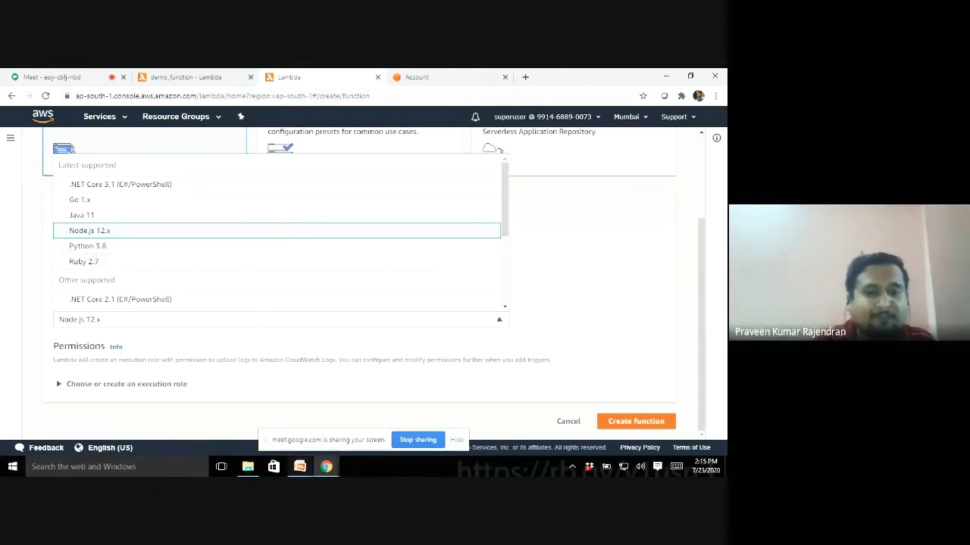
{"action": "mouse_move", "coordinate": [300, 467]}
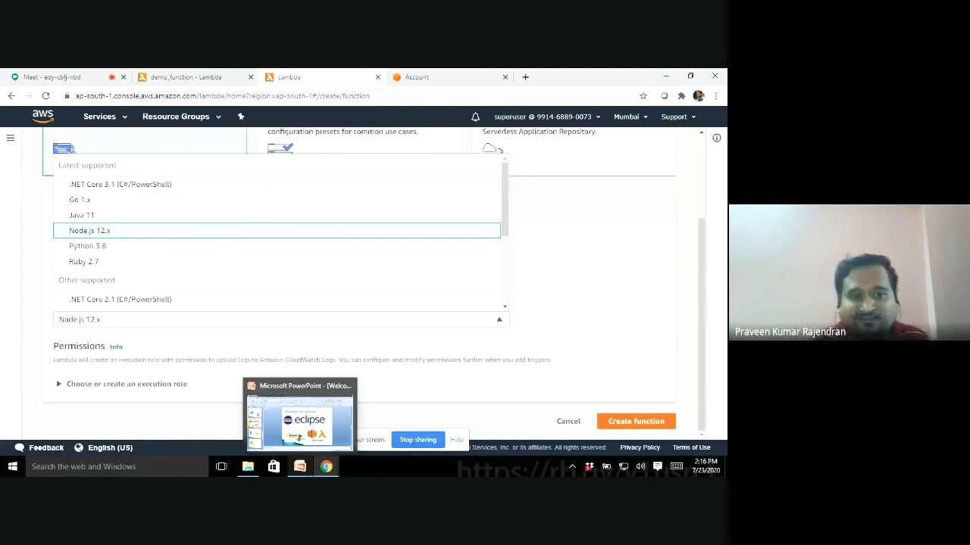
{"action": "left_click", "coordinate": [114, 247]}
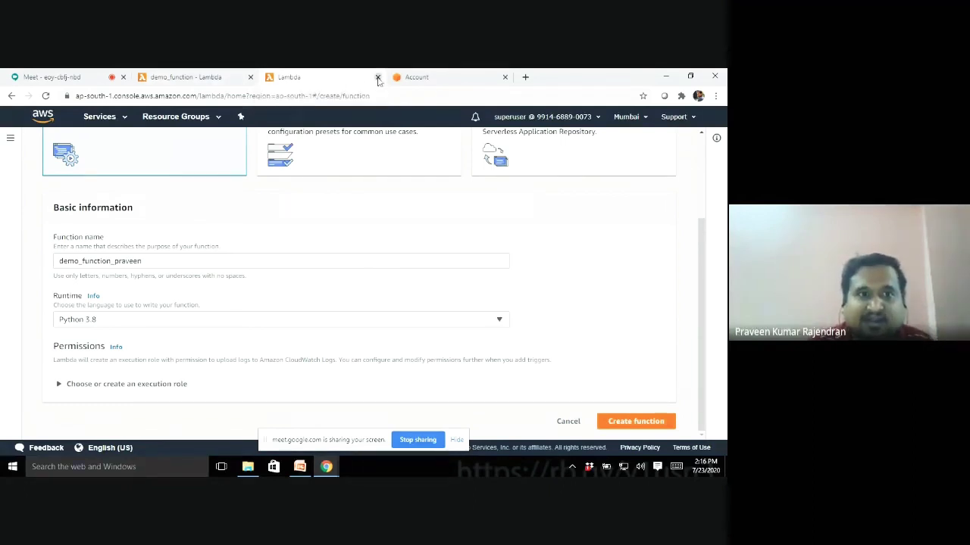
{"action": "left_click", "coordinate": [378, 78]}
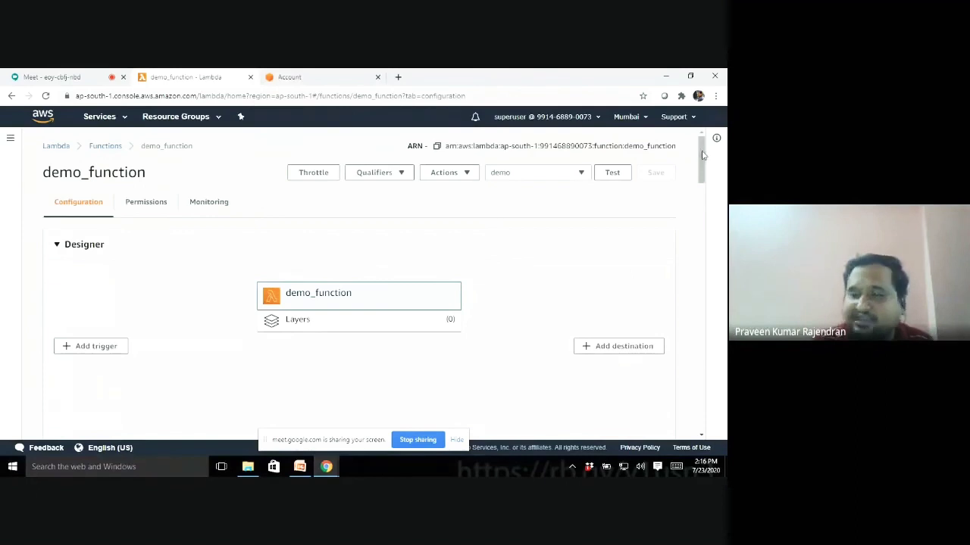
Show the code of demo_function, highlight all of it, and highlight the bucket name in the lambda_handler.
{"action": "left_click_drag", "start_coordinate": [701, 151], "coordinate": [725, 211]}
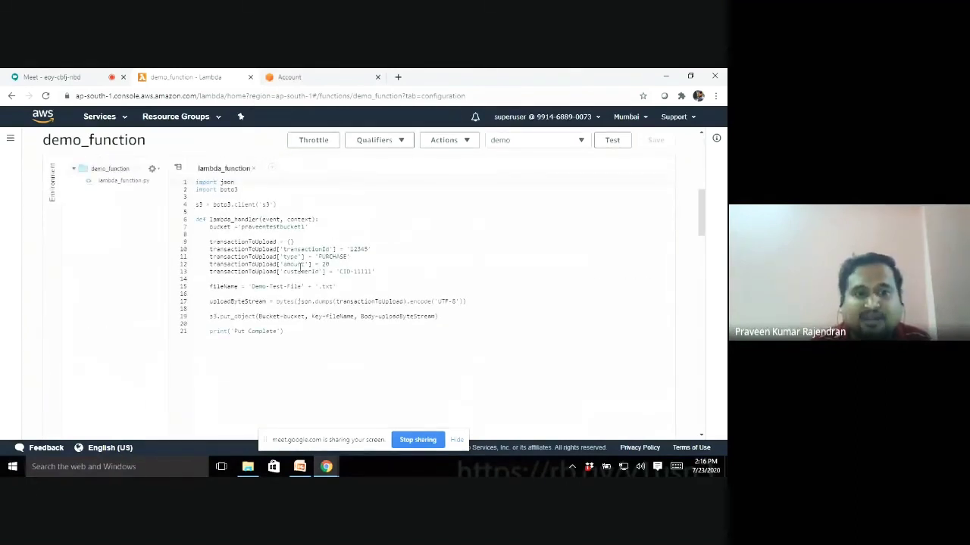
{"action": "left_click_drag", "start_coordinate": [319, 331], "coordinate": [173, 186]}
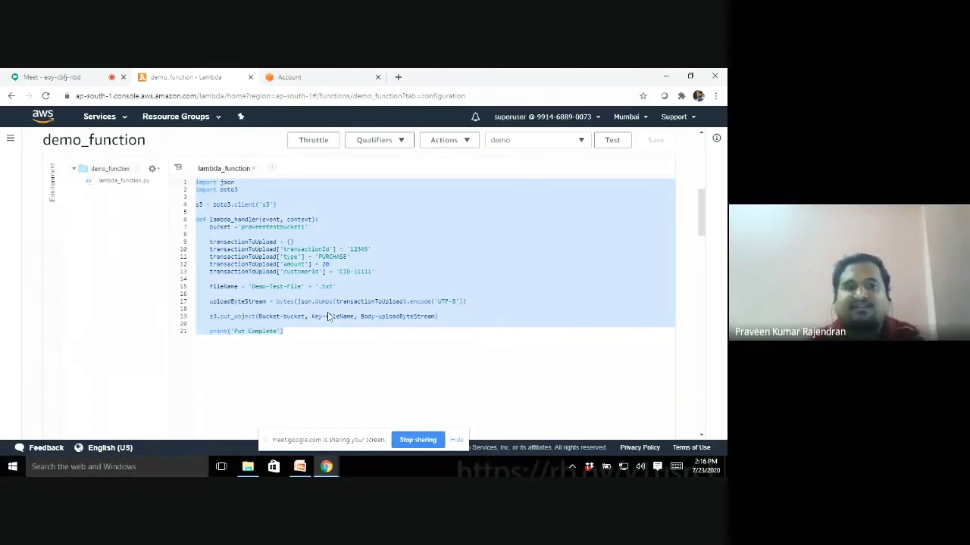
{"action": "left_click", "coordinate": [243, 227]}
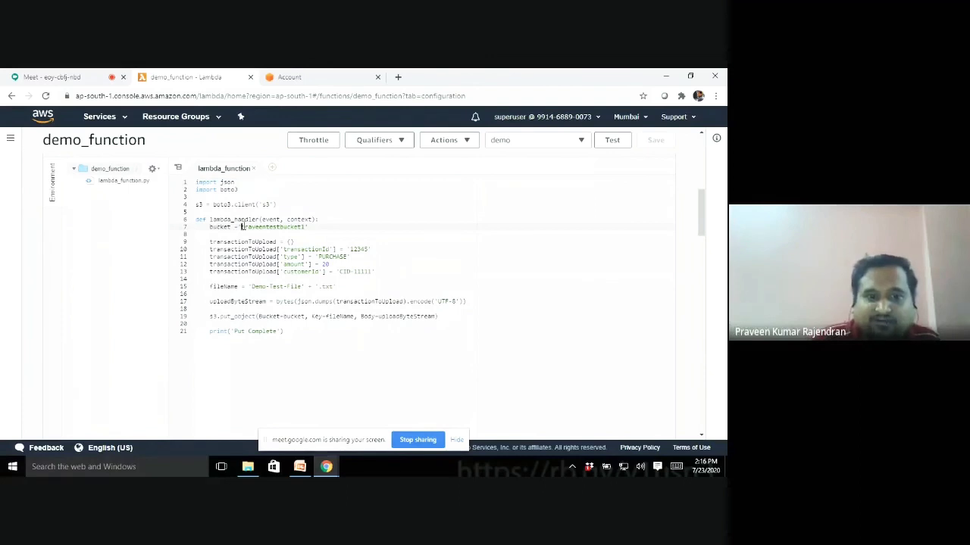
{"action": "left_click_drag", "start_coordinate": [242, 226], "coordinate": [308, 232]}
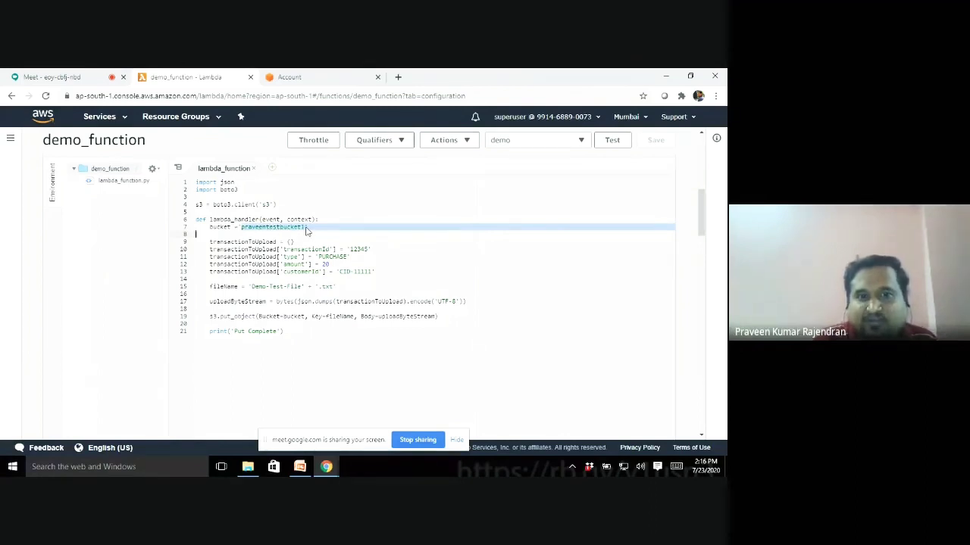
Open S3 from the AWS service list in a new browser tab and open the test bucket named in the function code.
{"action": "left_click", "coordinate": [115, 121]}
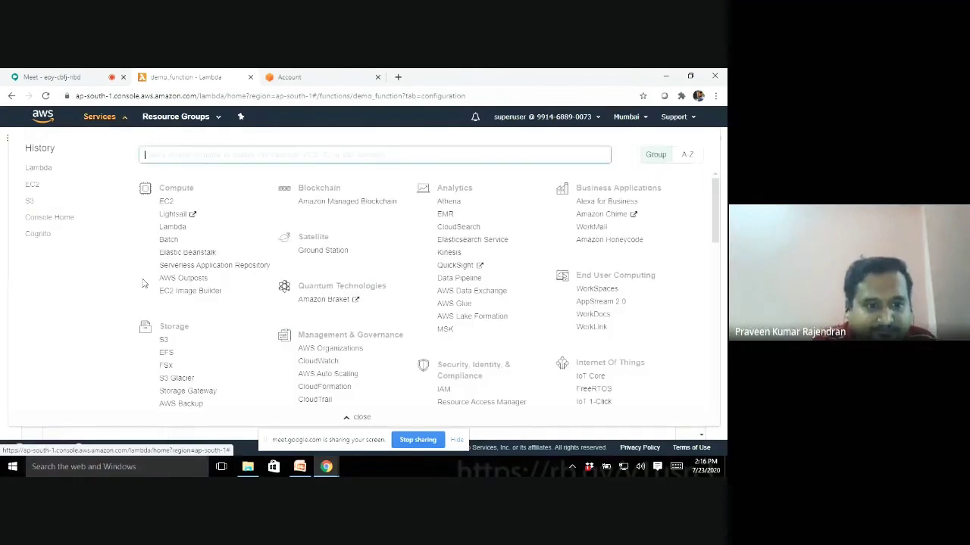
{"action": "right_click", "coordinate": [168, 340]}
{"action": "left_click", "coordinate": [208, 351]}
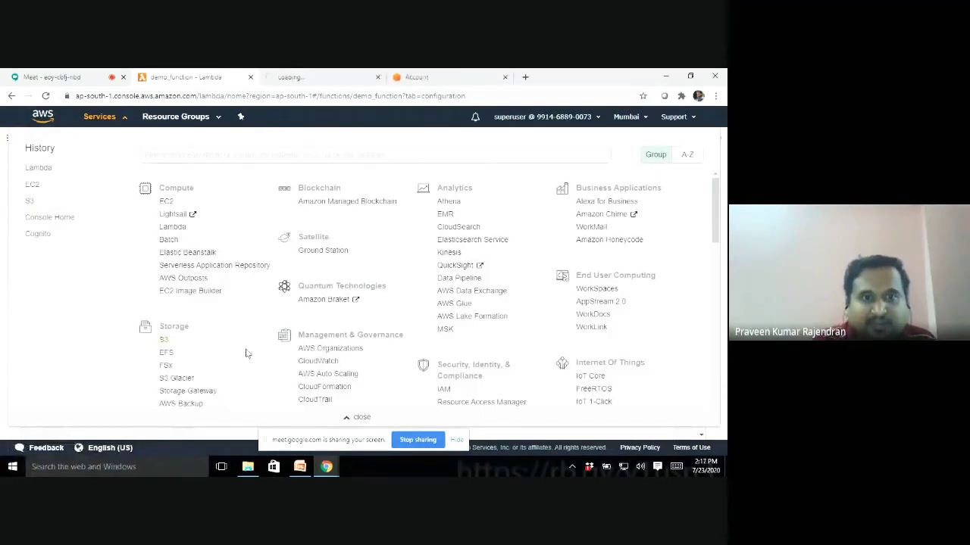
{"action": "left_click", "coordinate": [341, 74]}
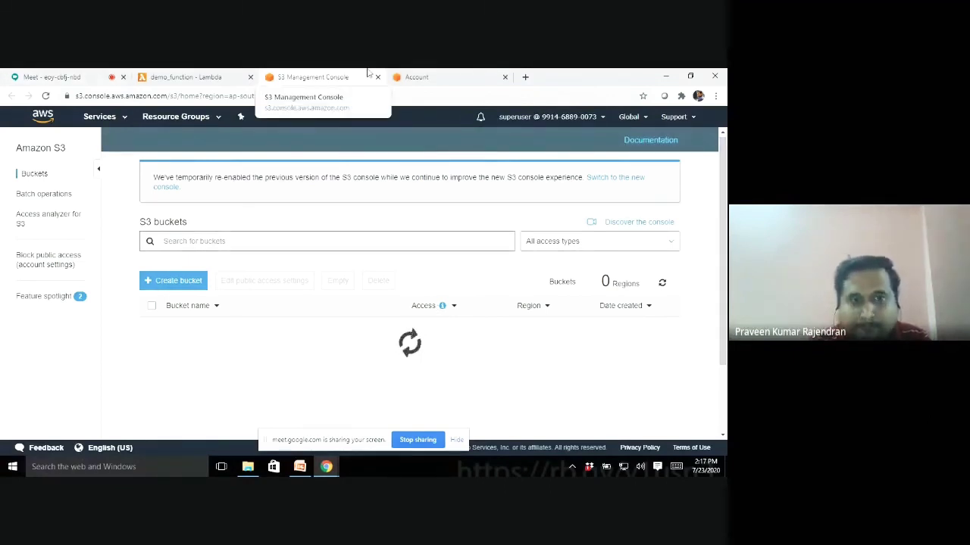
{"action": "scroll", "coordinate": [409, 303], "scroll_direction": "down", "scroll_amount": 10}
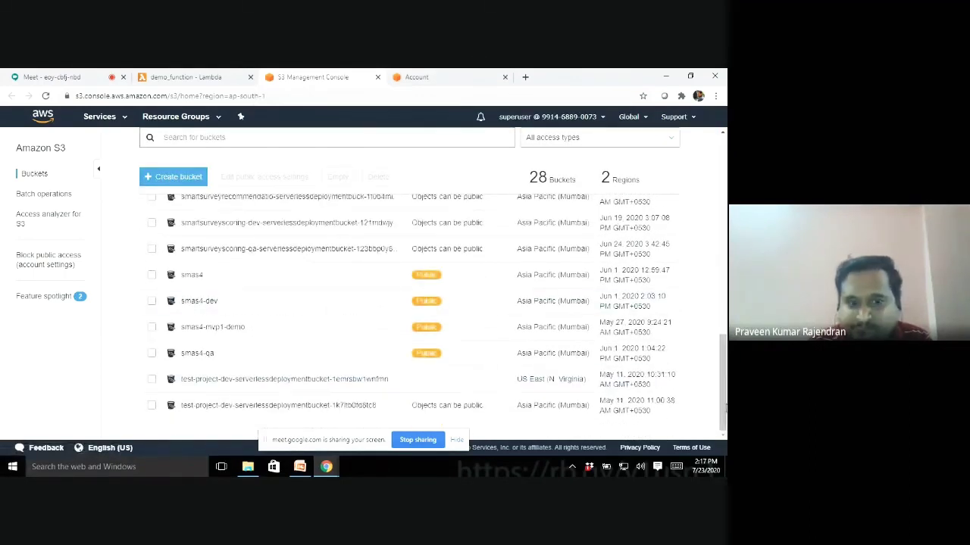
{"action": "scroll", "coordinate": [196, 274], "scroll_direction": "up", "scroll_amount": 8}
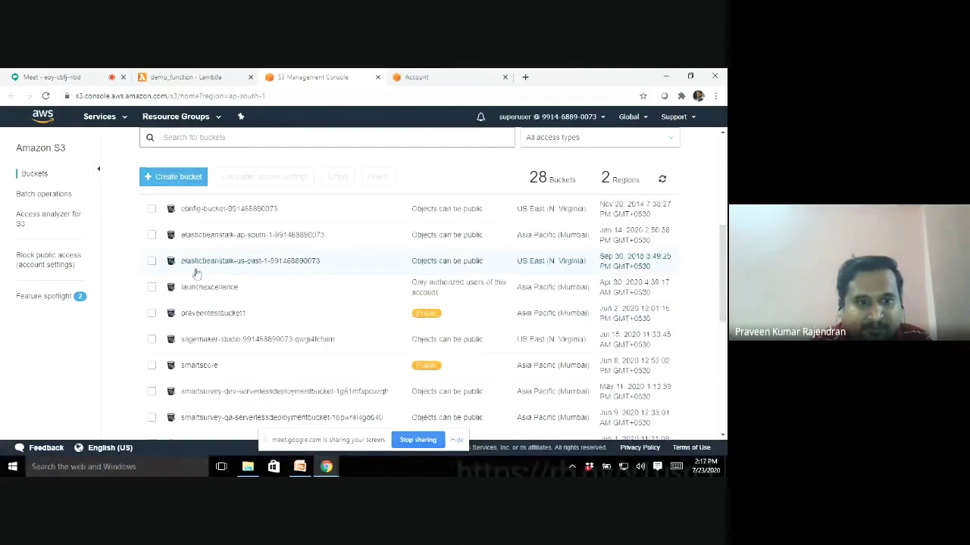
{"action": "left_click", "coordinate": [197, 313]}
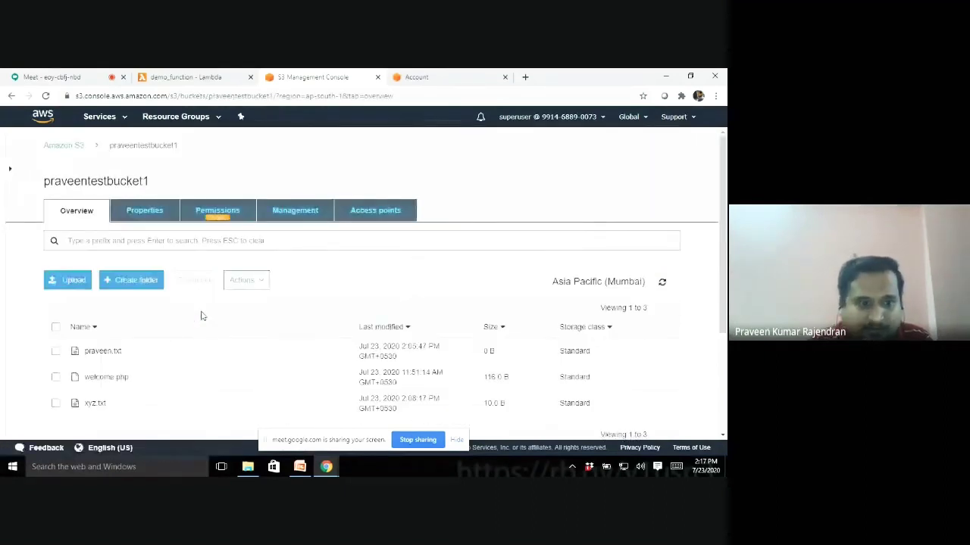
Return to demo_function, dismiss the service list, and highlight the transactionToUpload lines in the code.
{"action": "left_click", "coordinate": [216, 75]}
{"action": "left_click", "coordinate": [126, 120]}
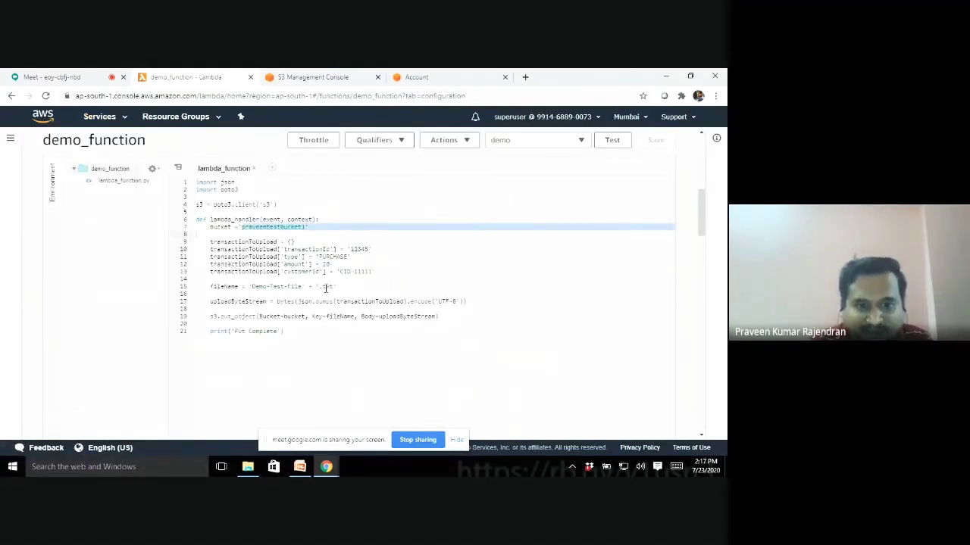
{"action": "left_click_drag", "start_coordinate": [385, 275], "coordinate": [202, 247]}
{"action": "left_click", "coordinate": [360, 322]}
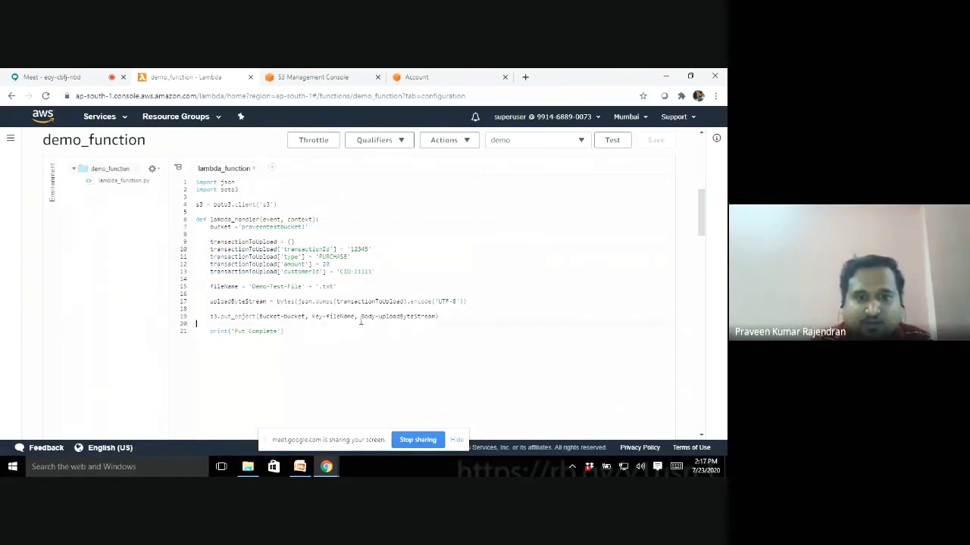
Highlight the function code from the import lines to the s3.put_object call, and look at the editor's Save option without applying it.
{"action": "scroll", "coordinate": [702, 209], "scroll_direction": "up", "scroll_amount": 1}
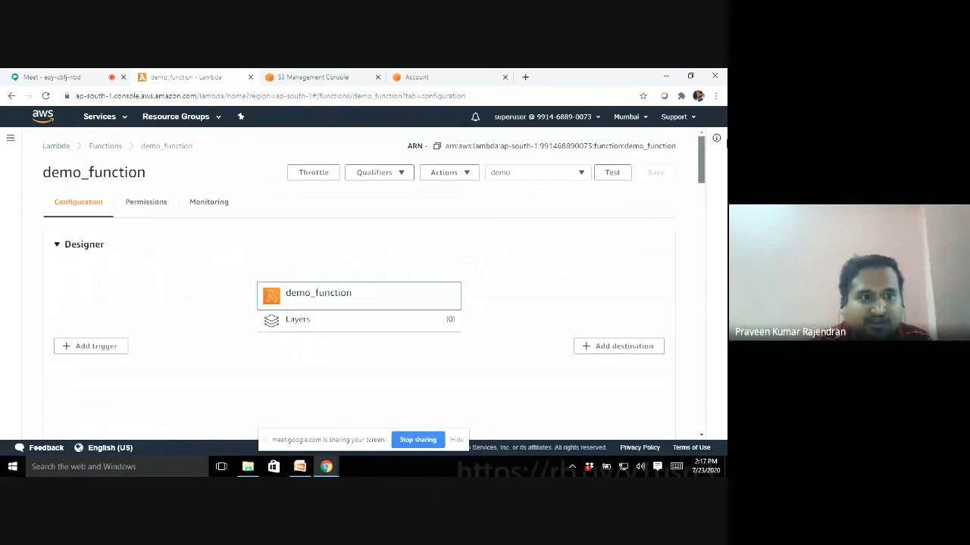
{"action": "scroll", "coordinate": [712, 197], "scroll_direction": "down", "scroll_amount": 3}
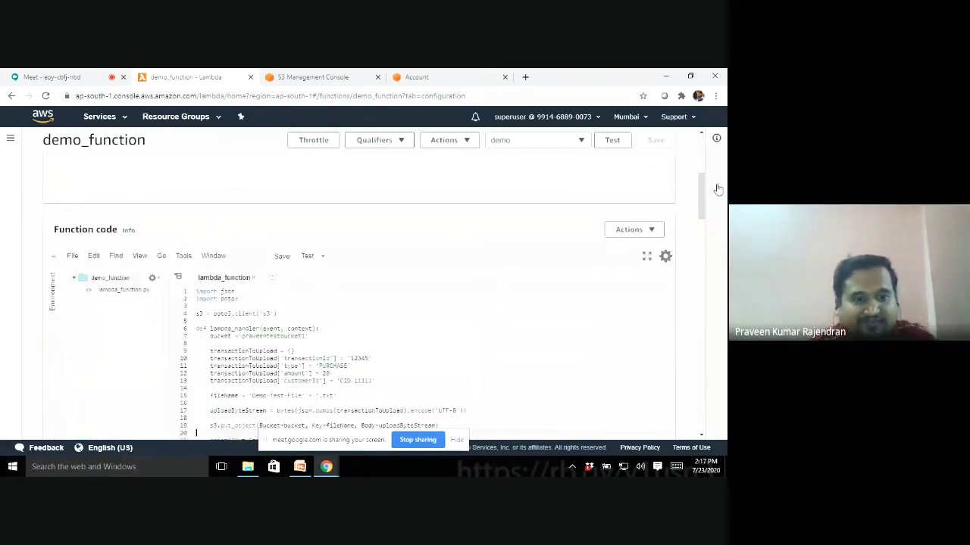
{"action": "left_click", "coordinate": [197, 292]}
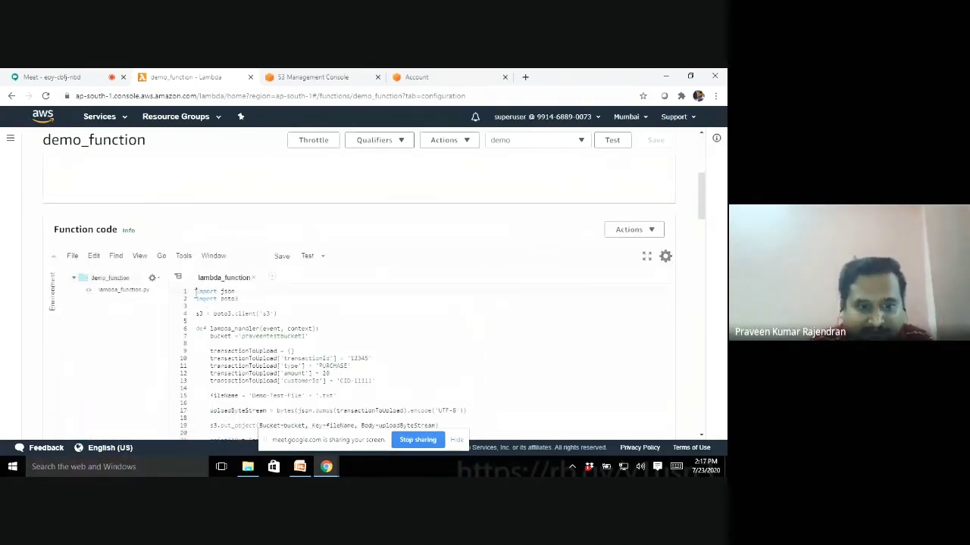
{"action": "left_click_drag", "start_coordinate": [197, 291], "coordinate": [372, 438]}
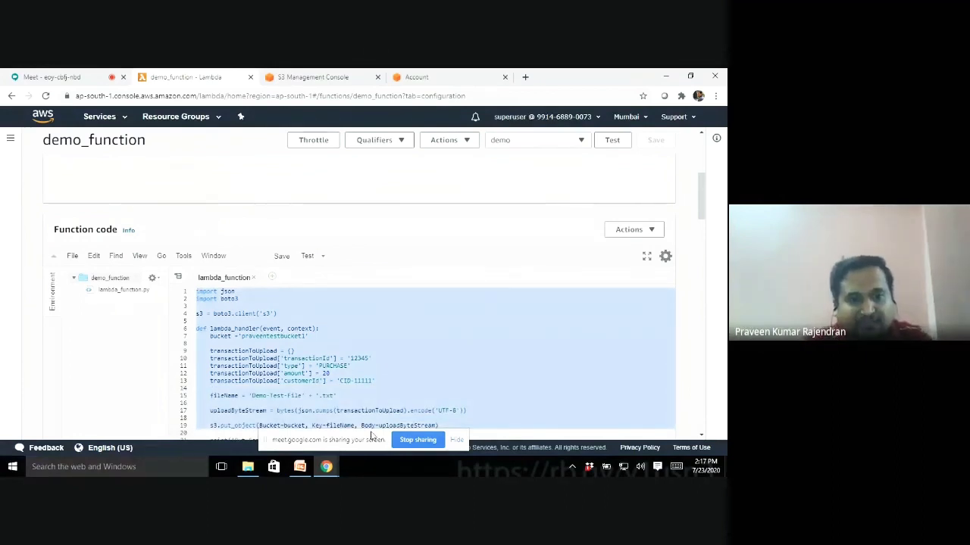
{"action": "left_click", "coordinate": [73, 257]}
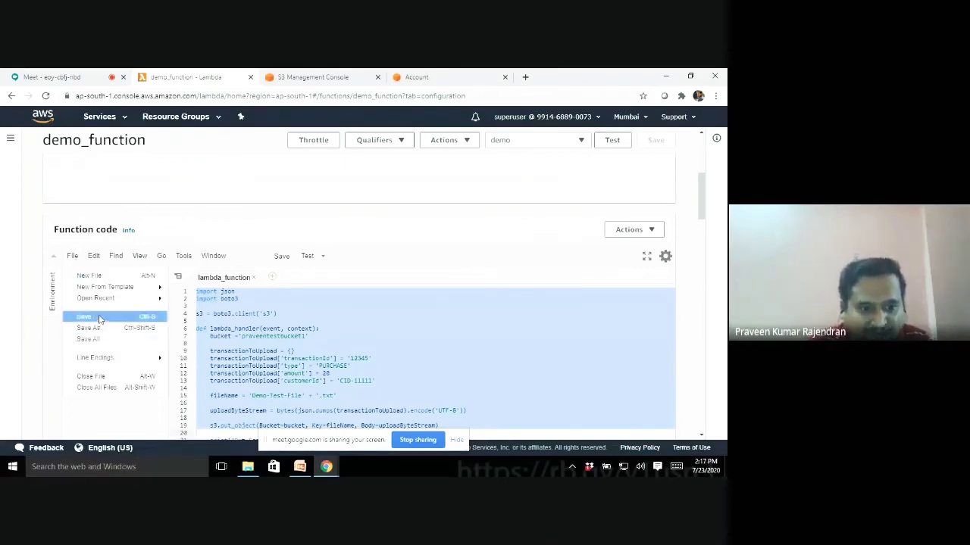
{"action": "left_click", "coordinate": [482, 374]}
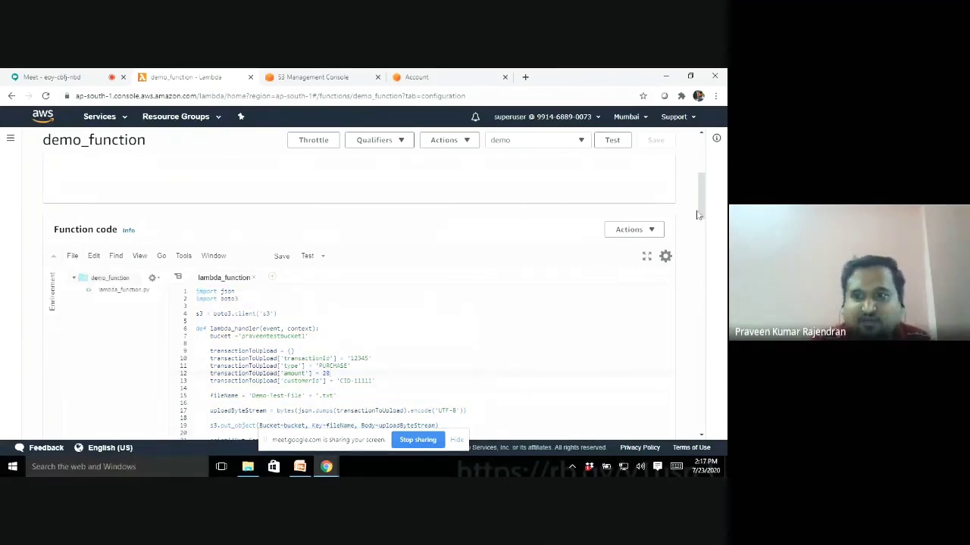
Run demo_function with the demo test event, and expand and collapse the details of the execution result.
{"action": "left_click_drag", "start_coordinate": [700, 215], "coordinate": [700, 175]}
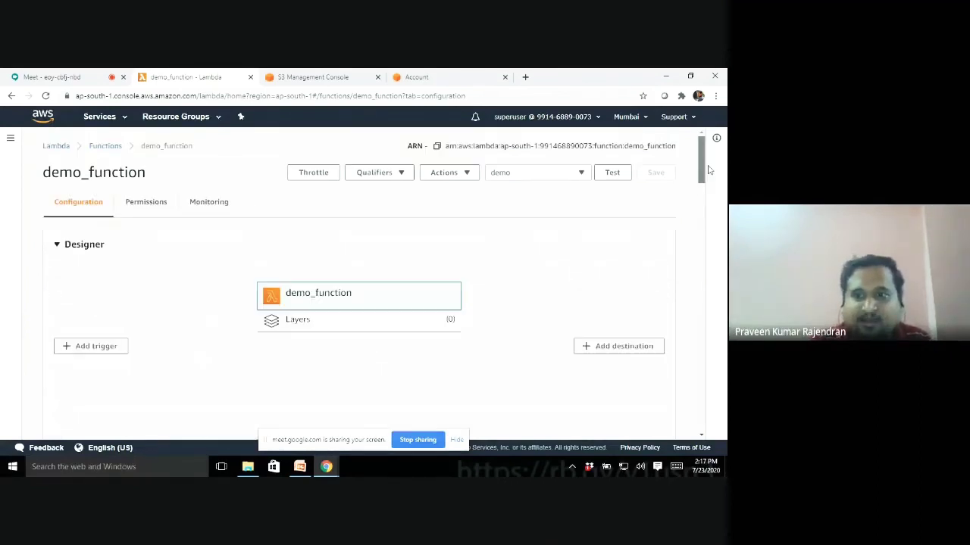
{"action": "left_click", "coordinate": [610, 173]}
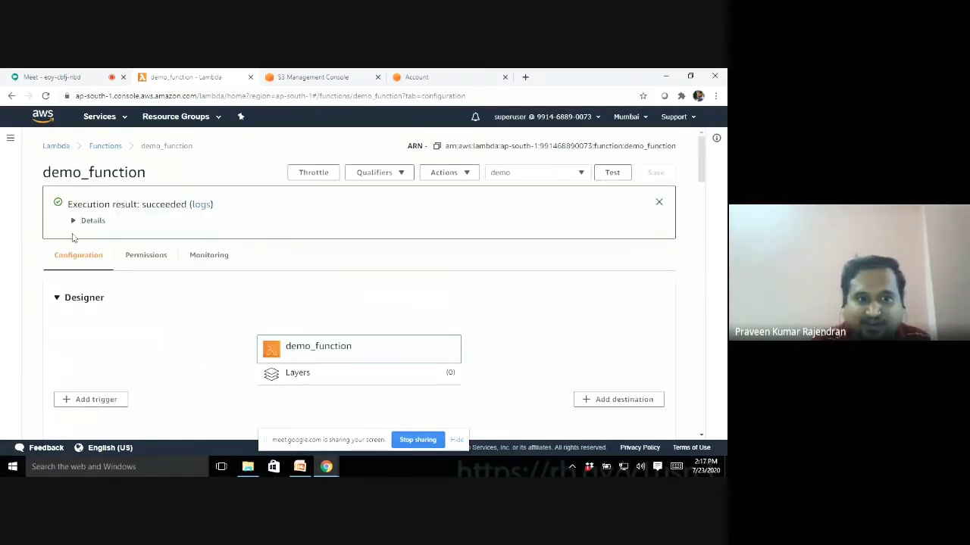
{"action": "left_click", "coordinate": [74, 220]}
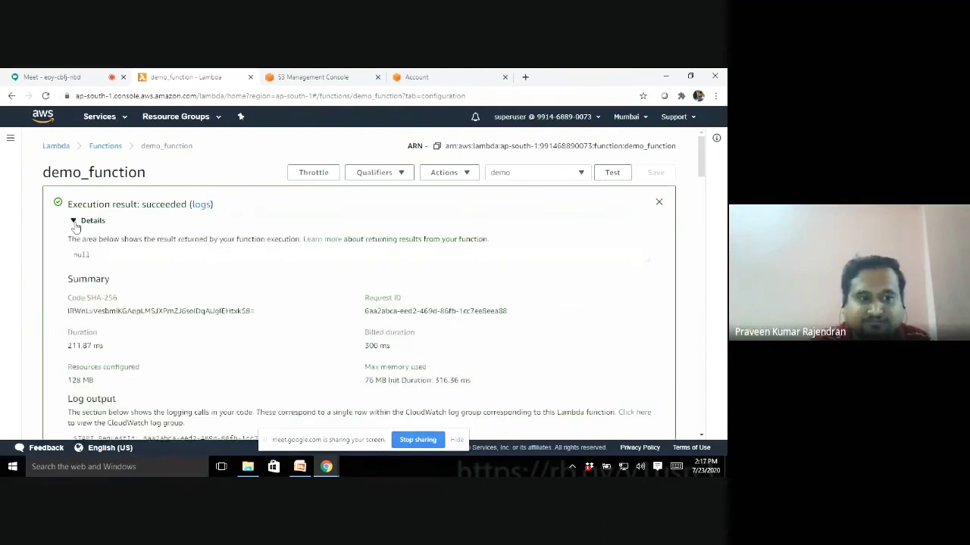
{"action": "left_click", "coordinate": [74, 221]}
{"action": "left_click_drag", "start_coordinate": [701, 147], "coordinate": [701, 201]}
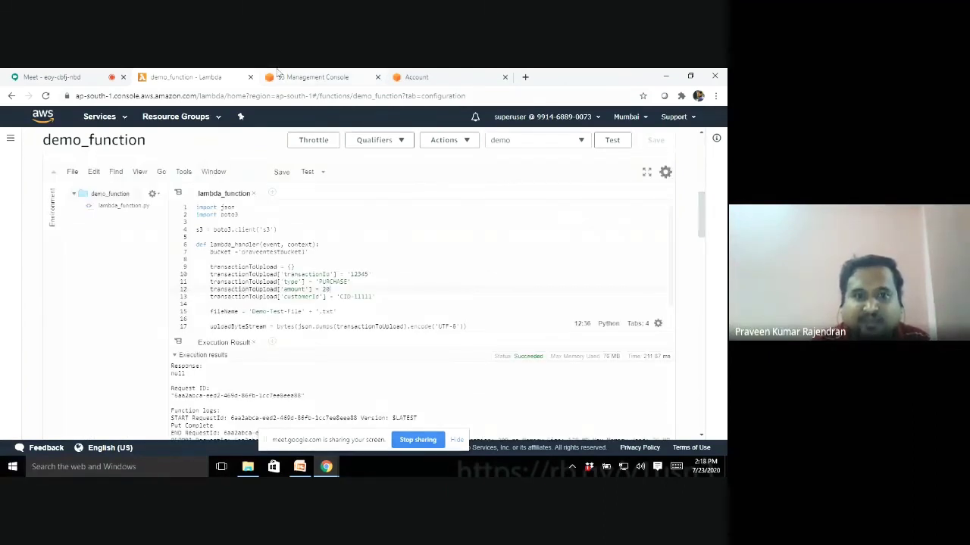
Reload the test bucket in S3 and examine its object list for the file written by the function.
{"action": "left_click", "coordinate": [303, 77]}
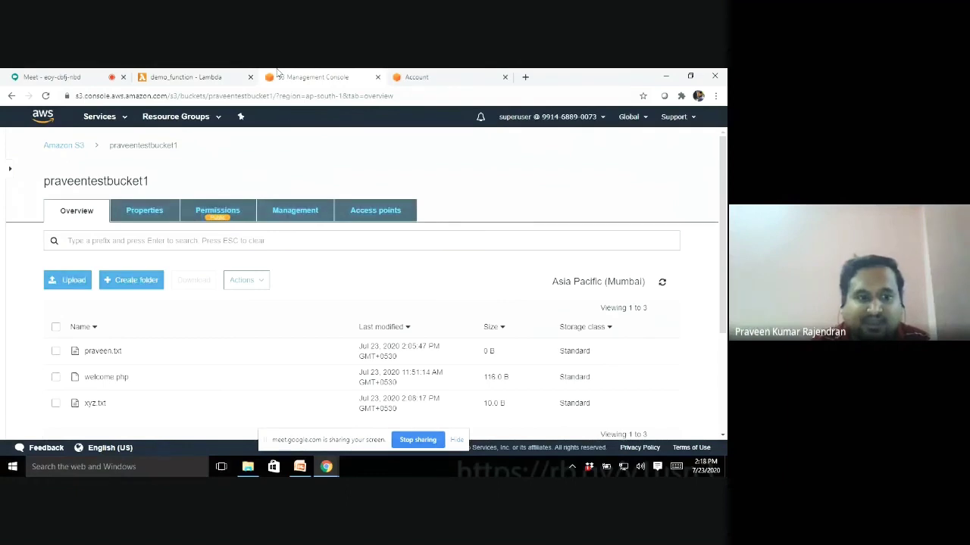
{"action": "left_click", "coordinate": [46, 96]}
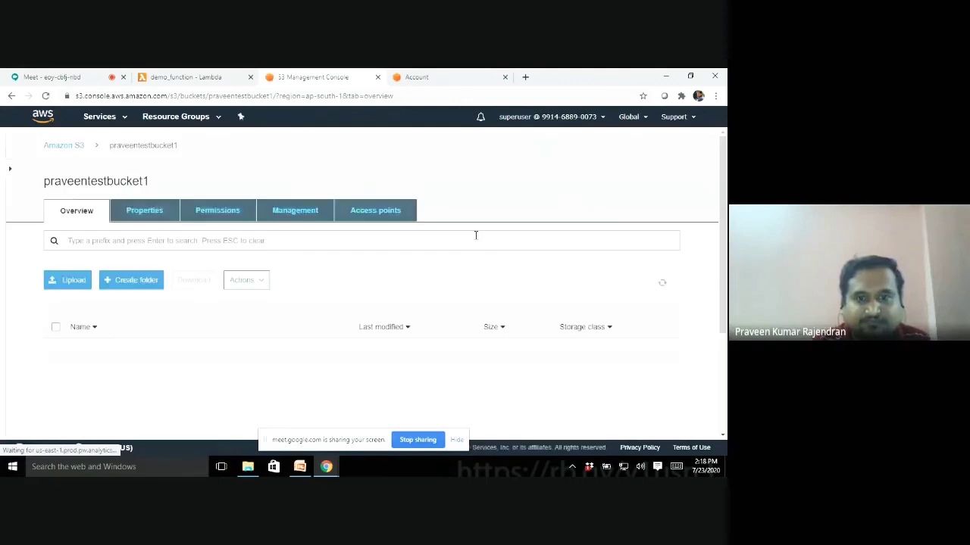
{"action": "scroll", "coordinate": [66, 303], "scroll_direction": "down", "scroll_amount": 1}
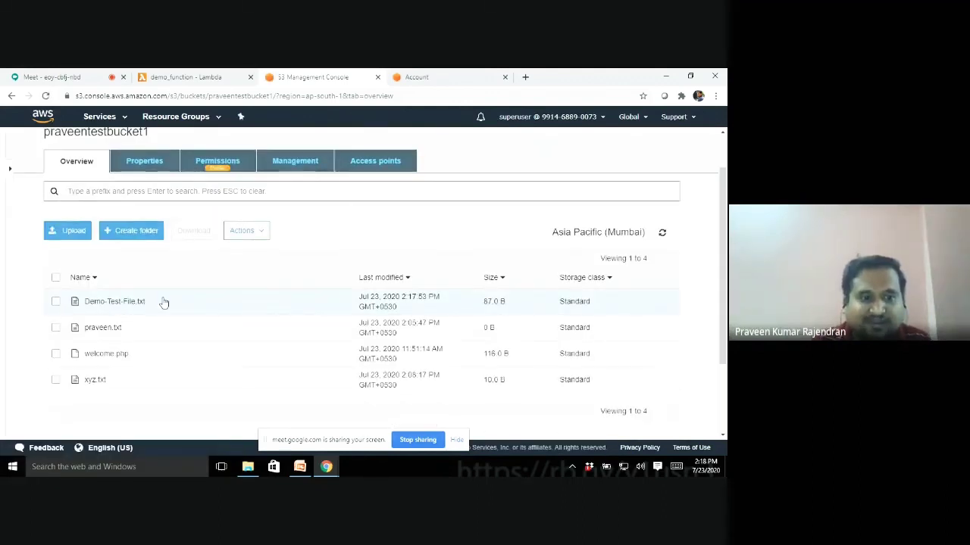
{"action": "left_click", "coordinate": [185, 76]}
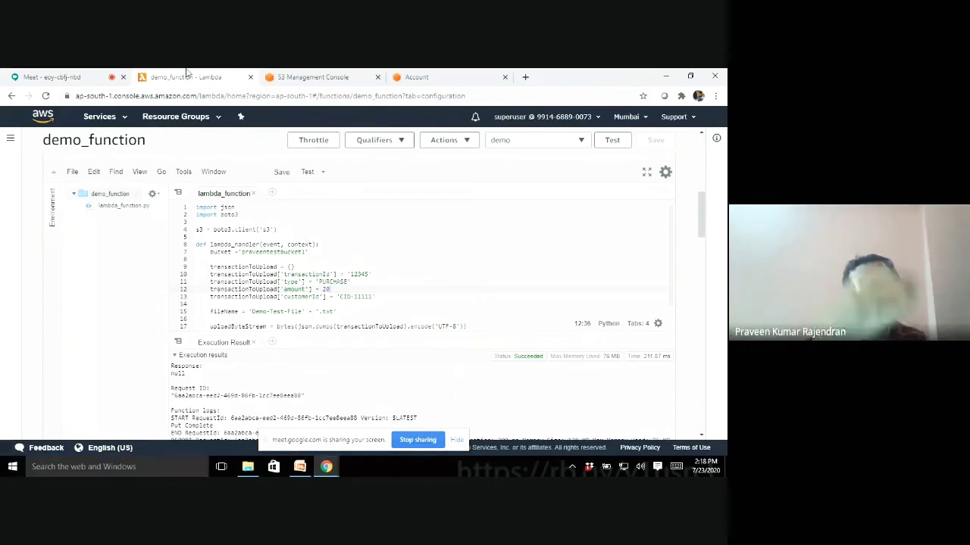
{"action": "left_click", "coordinate": [297, 75]}
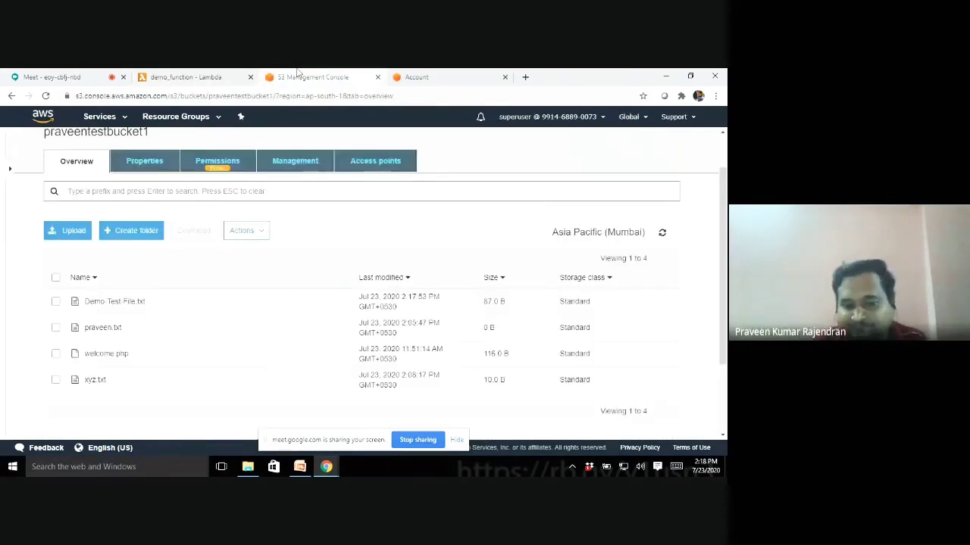
Switch to the PowerPoint presentation and select the Elastic Beanstalk picture on the "Developer perspective.." slide.
{"action": "left_click", "coordinate": [299, 467]}
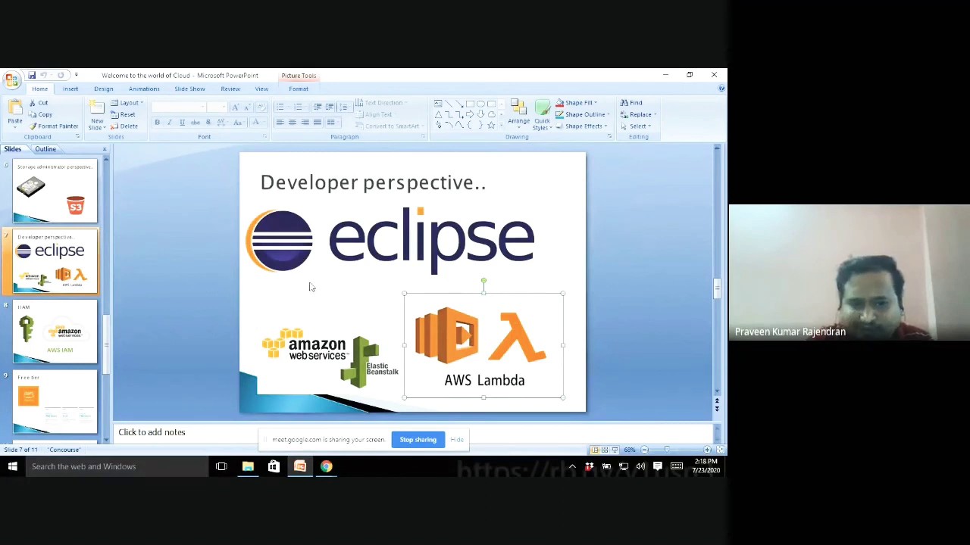
{"action": "left_click", "coordinate": [317, 338]}
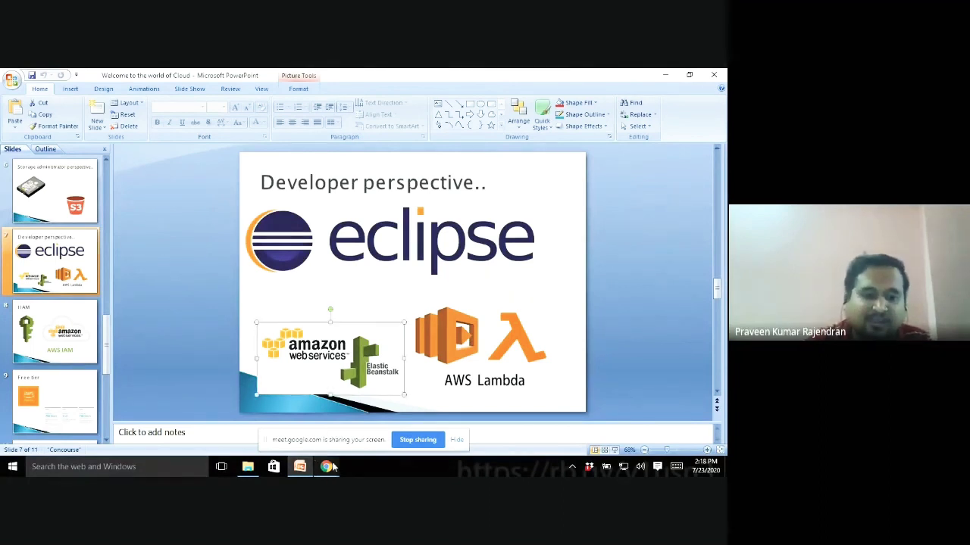
Return to the AWS console in Chrome and open Elastic Beanstalk from the service list.
{"action": "mouse_move", "coordinate": [334, 467]}
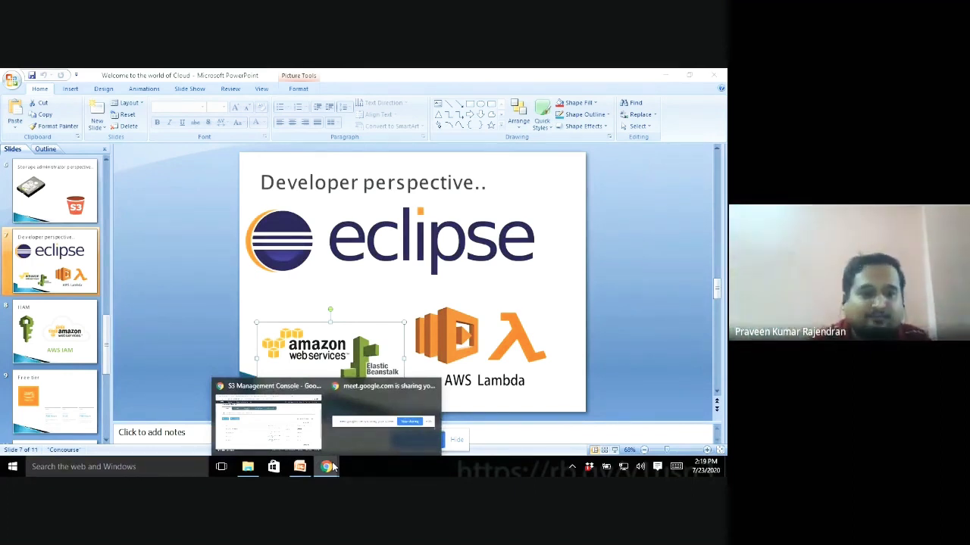
{"action": "left_click", "coordinate": [259, 439]}
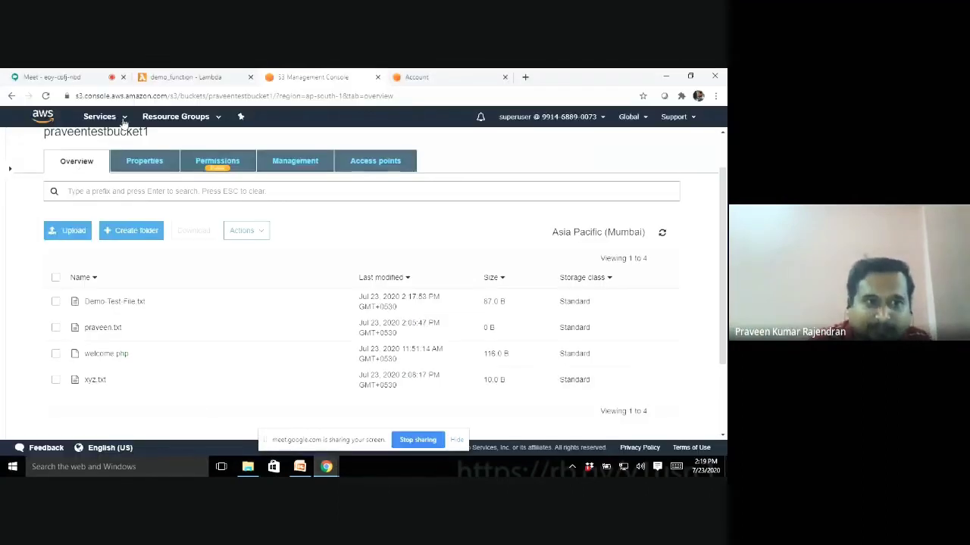
{"action": "left_click", "coordinate": [123, 120]}
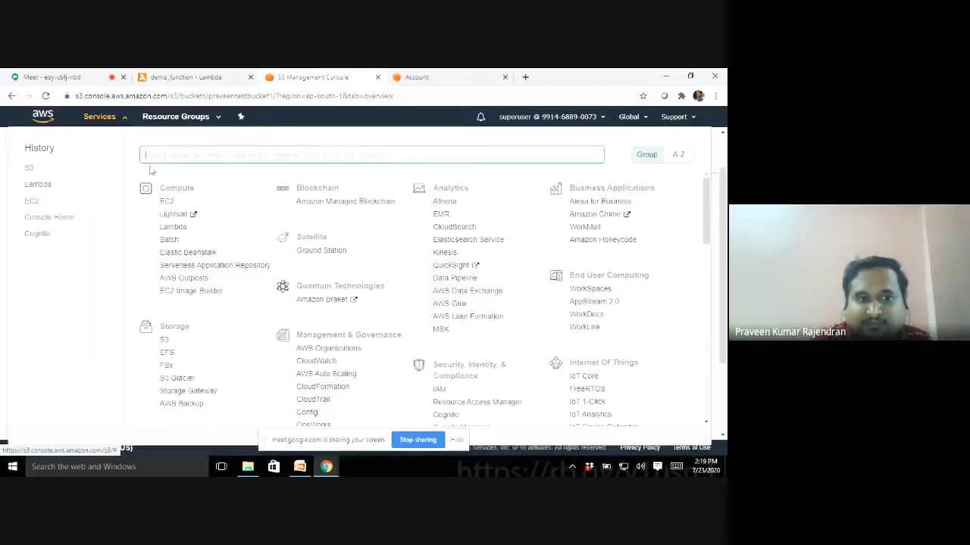
{"action": "left_click", "coordinate": [203, 259]}
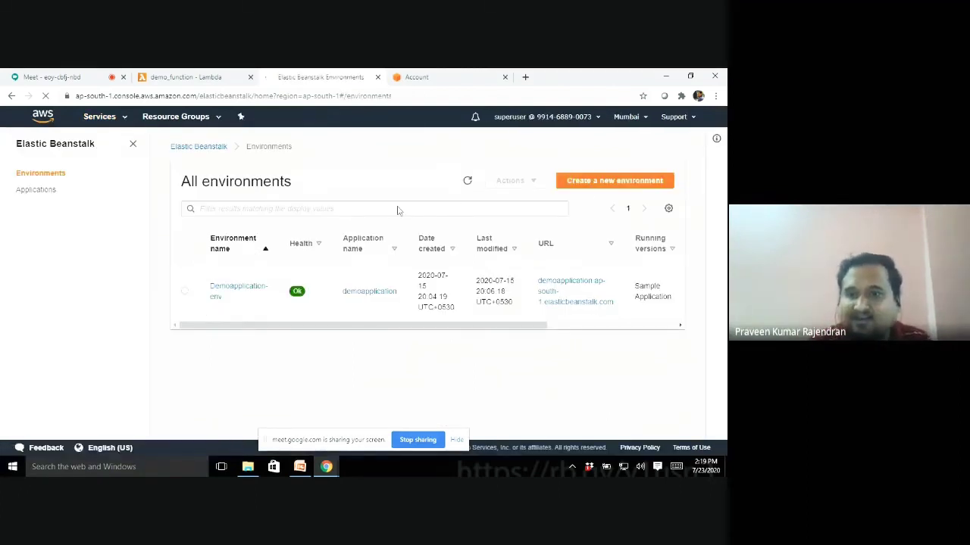
Start creating a new Elastic Beanstalk environment with the Web server environment tier.
{"action": "right_click", "coordinate": [615, 182]}
{"action": "left_click", "coordinate": [568, 183]}
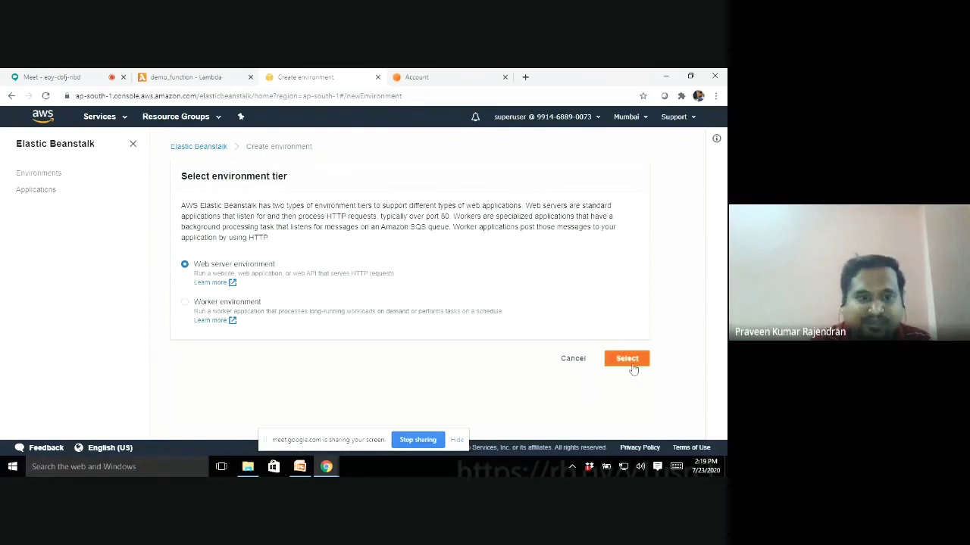
{"action": "left_click", "coordinate": [628, 361]}
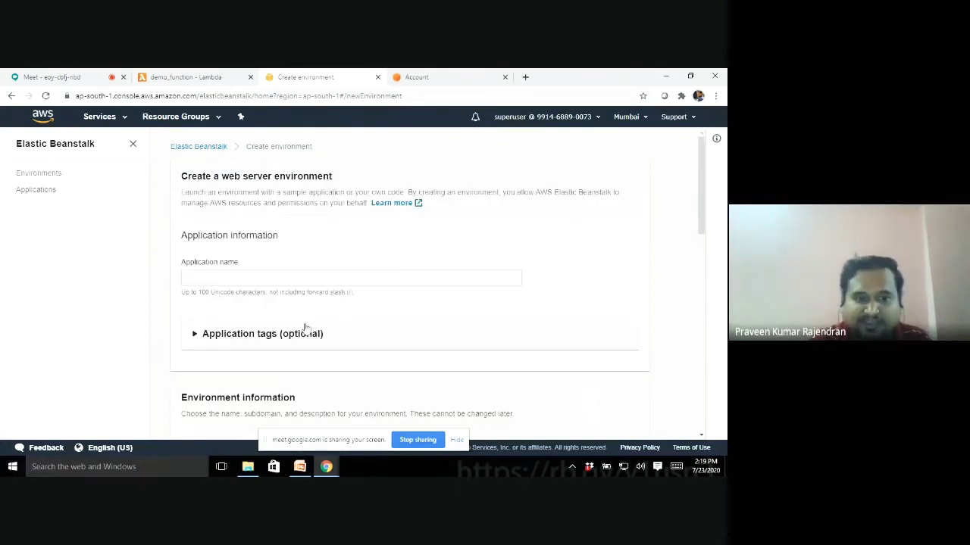
Name the application demo_application_ followed by the presenter's first name, and go to the environment name.
{"action": "left_click", "coordinate": [307, 274]}
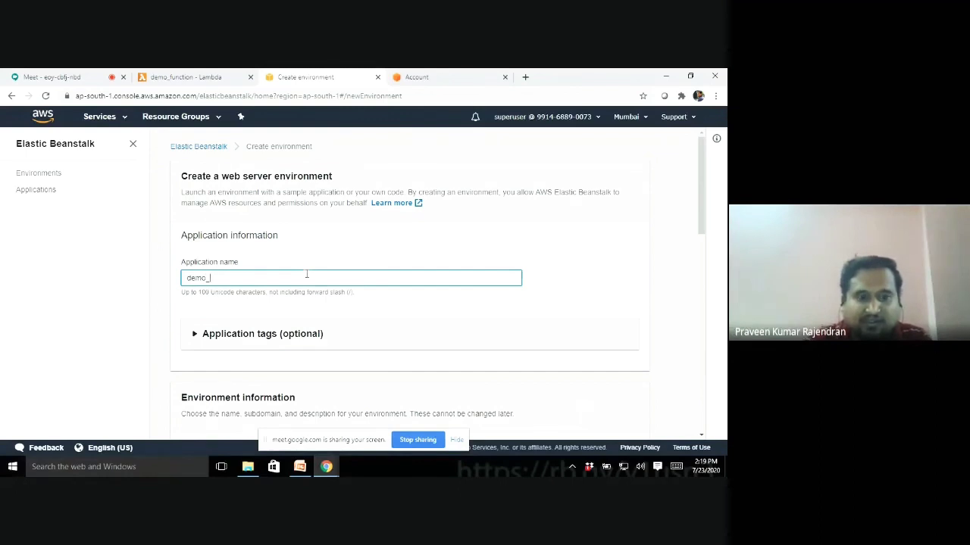
{"action": "type", "text": "demo_application"}
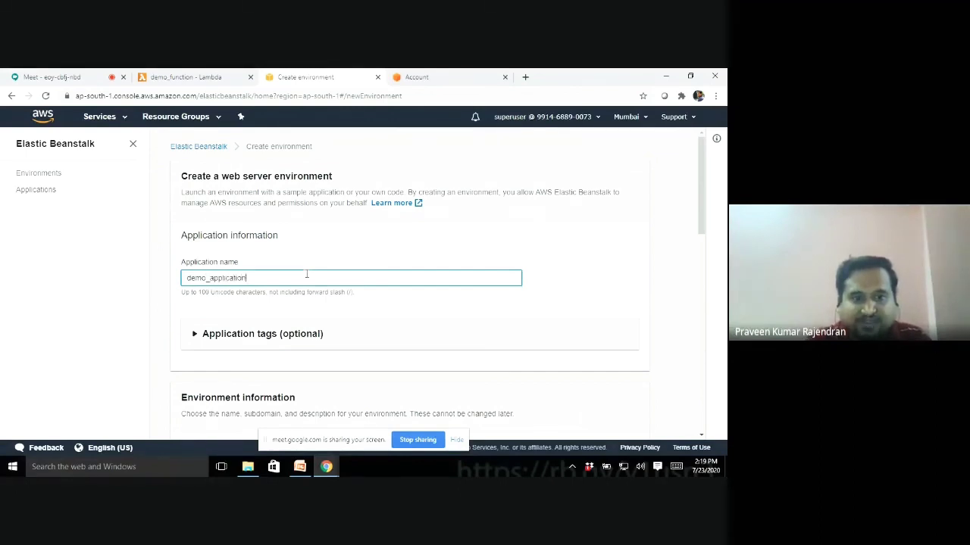
{"action": "type", "text": "_praveen"}
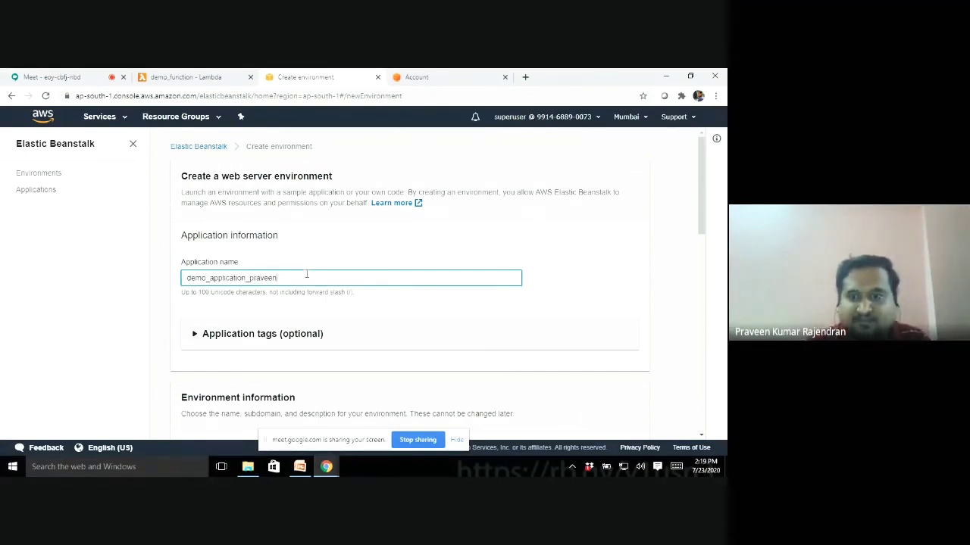
{"action": "left_click_drag", "start_coordinate": [703, 155], "coordinate": [703, 198]}
{"action": "left_click", "coordinate": [329, 325]}
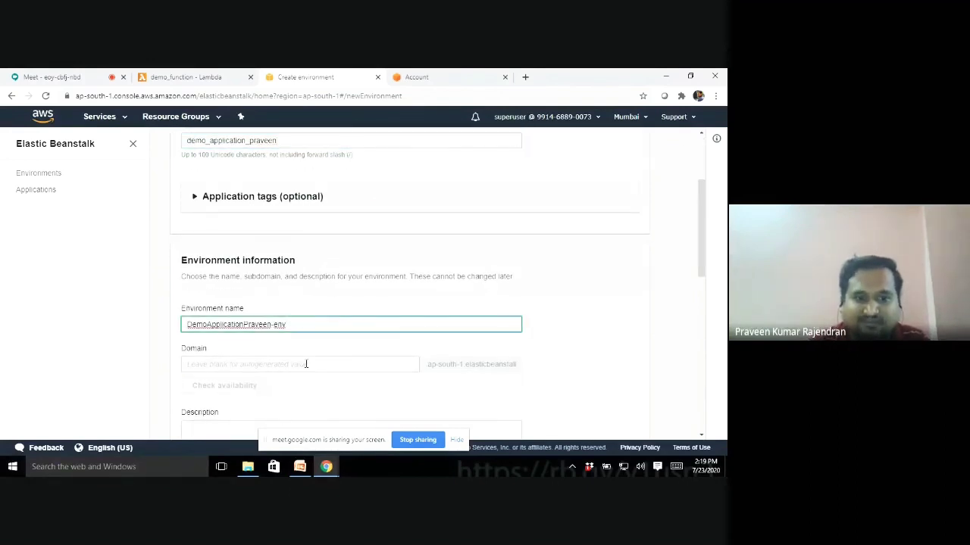
Enter a domain based on the presenter's name for the environment and check its availability.
{"action": "left_click", "coordinate": [325, 364]}
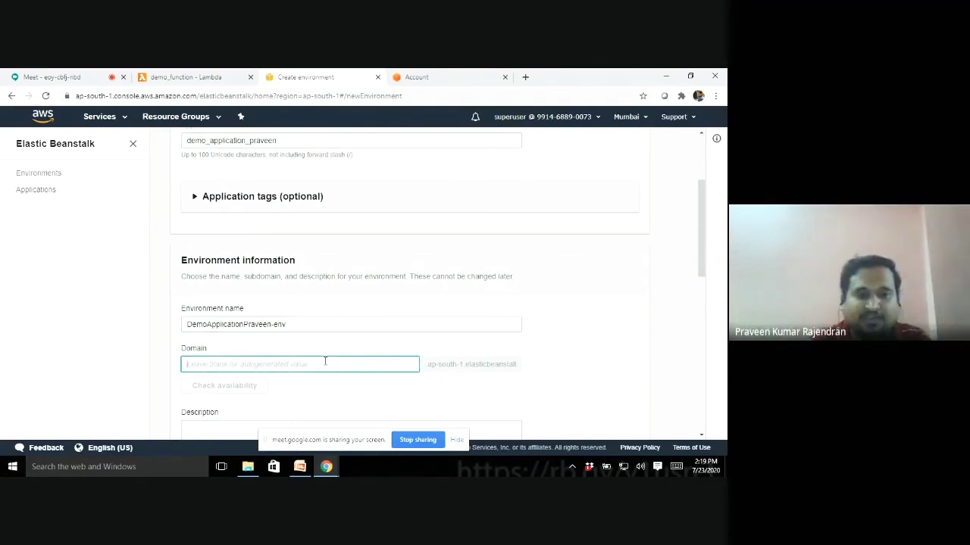
{"action": "type", "text": "praveenkumarthebuddy"}
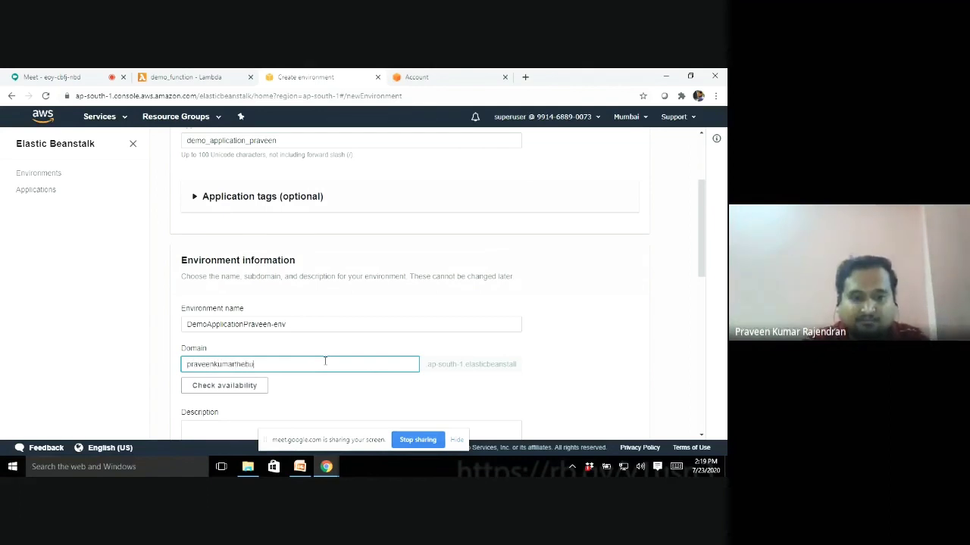
{"action": "left_click", "coordinate": [259, 391]}
Set the application code to Upload your code, and view the local file chooser without selecting a file.
{"action": "left_click_drag", "start_coordinate": [701, 273], "coordinate": [696, 441]}
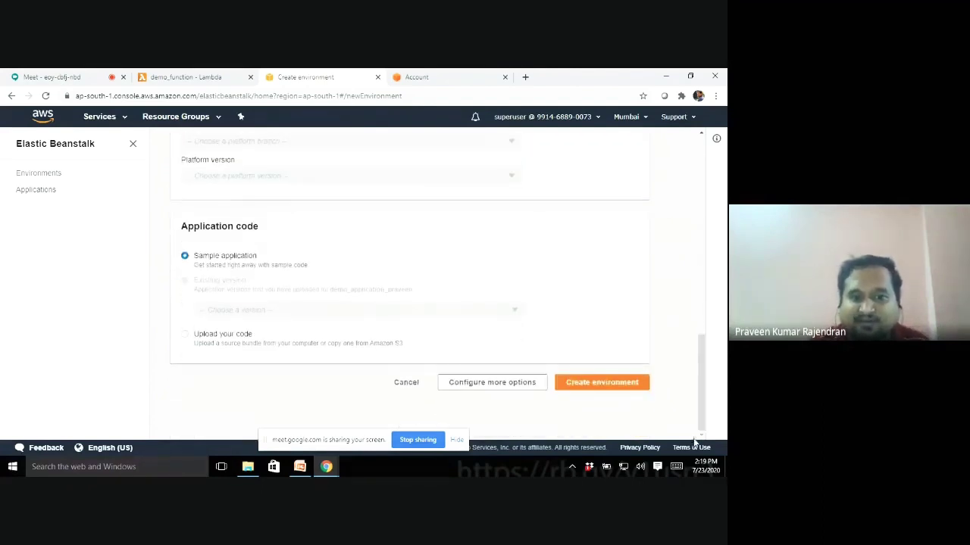
{"action": "left_click", "coordinate": [187, 334]}
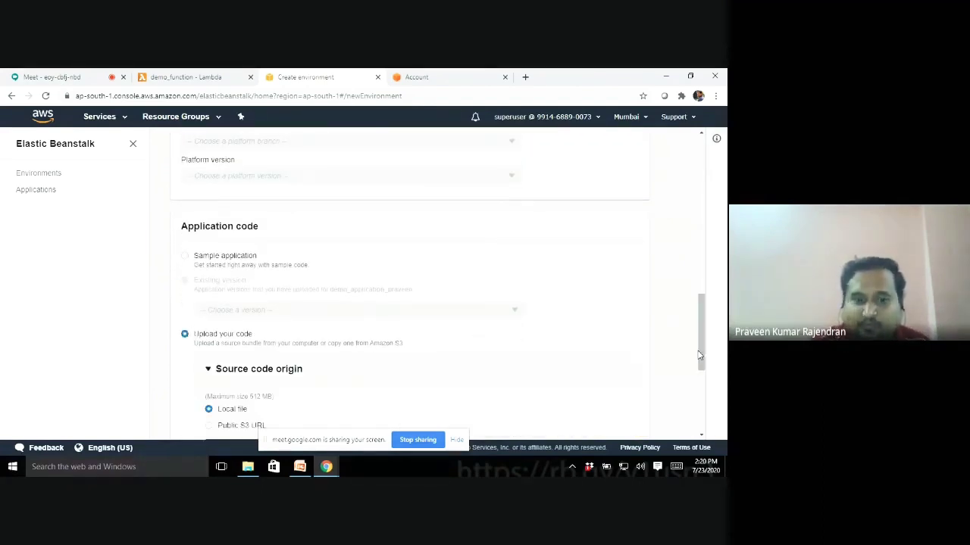
{"action": "left_click_drag", "start_coordinate": [702, 334], "coordinate": [702, 382]}
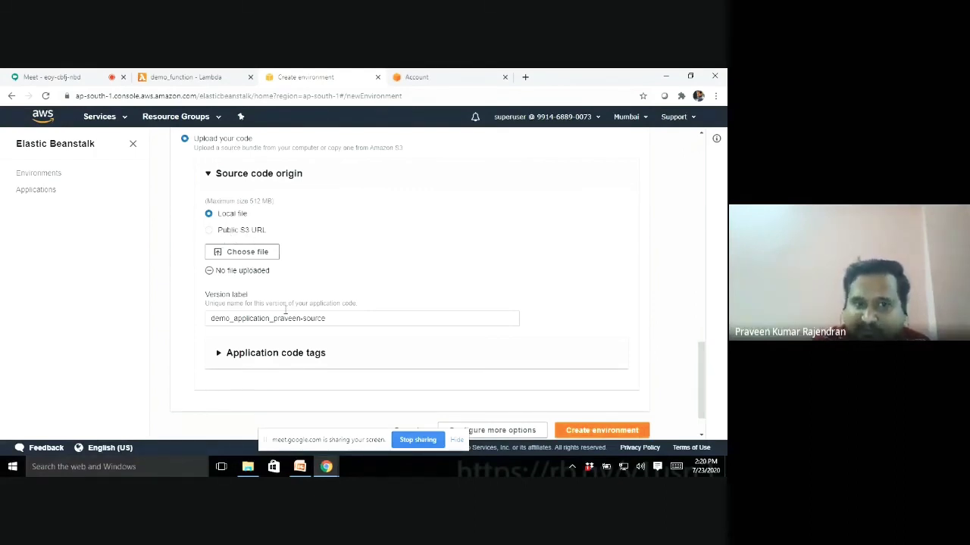
{"action": "mouse_move", "coordinate": [247, 467]}
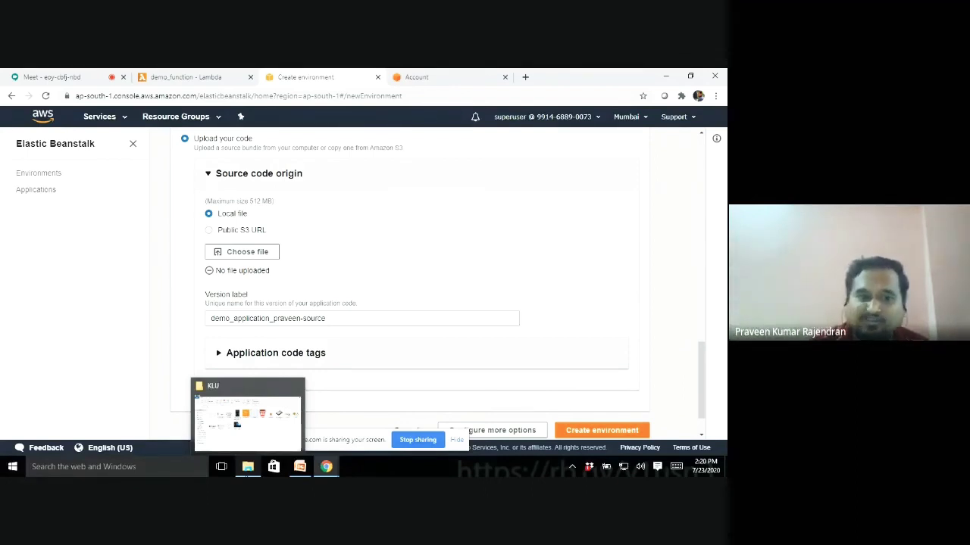
{"action": "left_click", "coordinate": [257, 256]}
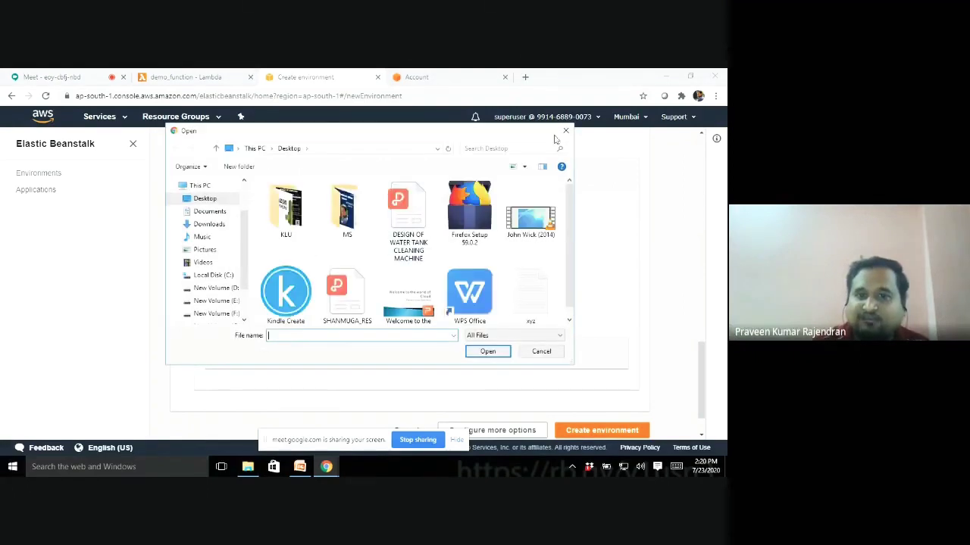
{"action": "left_click", "coordinate": [565, 131]}
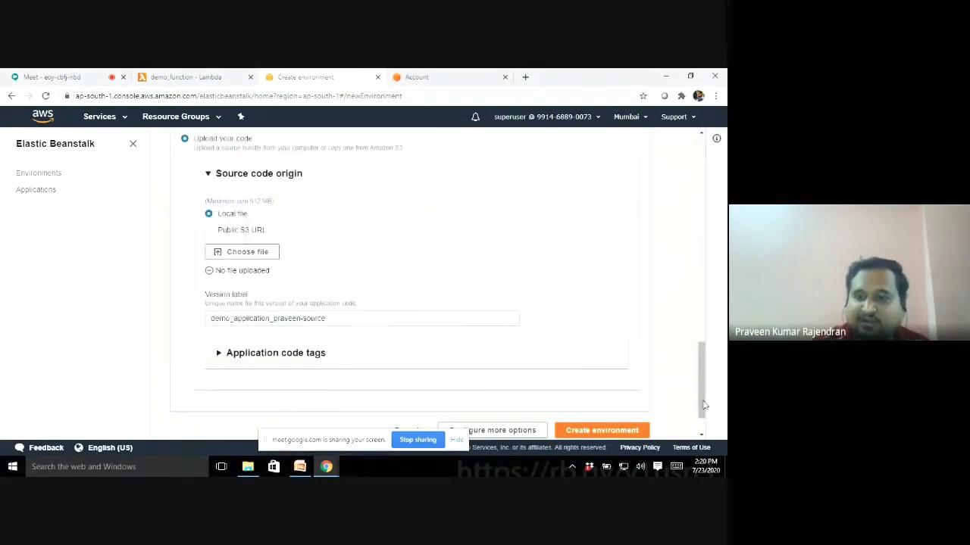
Highlight the entered domain and the full elasticbeanstalk.com address below it in the environment information.
{"action": "left_click_drag", "start_coordinate": [702, 405], "coordinate": [704, 201]}
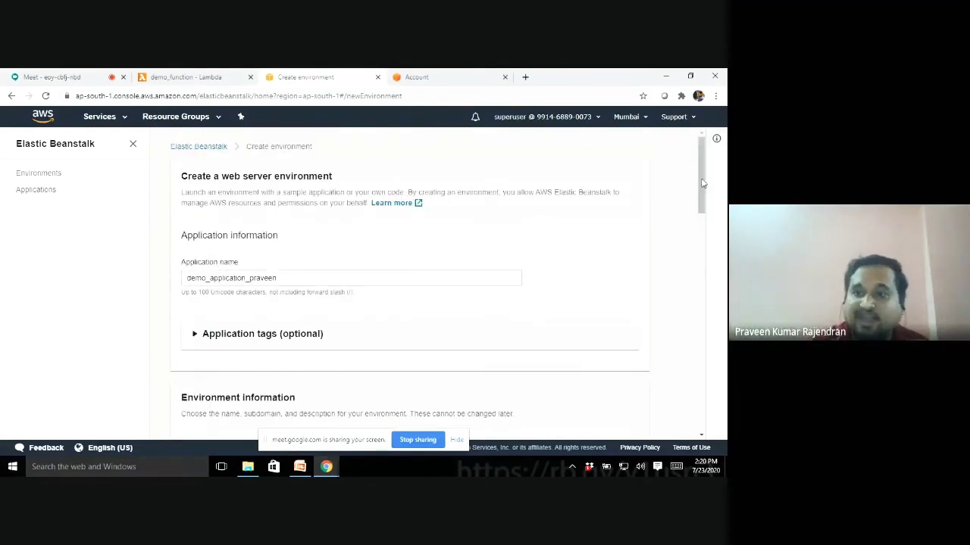
{"action": "left_click_drag", "start_coordinate": [702, 183], "coordinate": [702, 244]}
{"action": "left_click", "coordinate": [274, 250]}
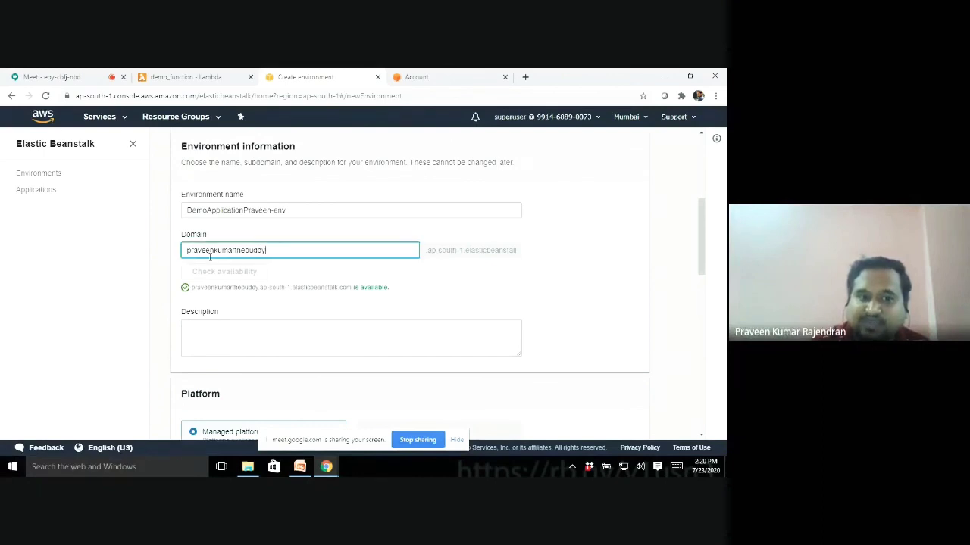
{"action": "left_click_drag", "start_coordinate": [275, 246], "coordinate": [144, 240]}
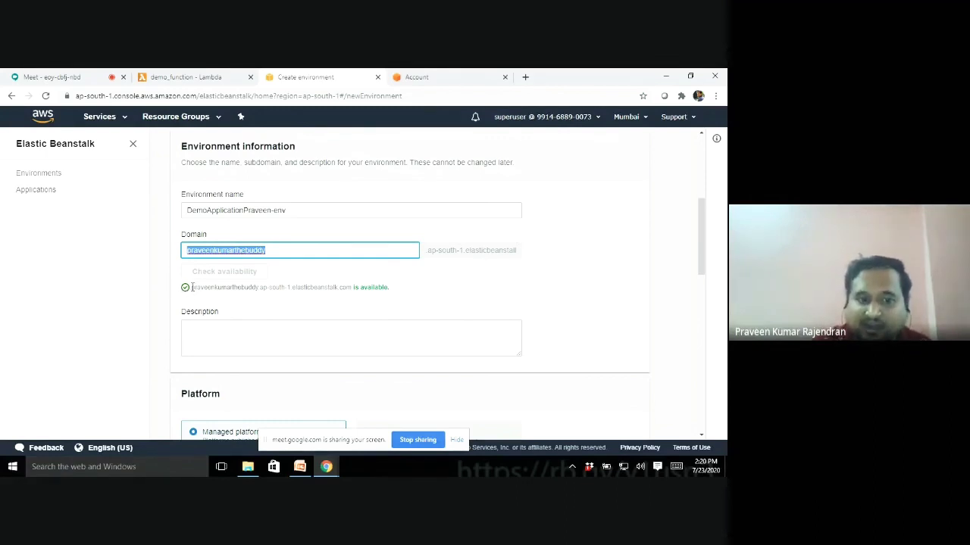
{"action": "left_click_drag", "start_coordinate": [191, 288], "coordinate": [358, 290]}
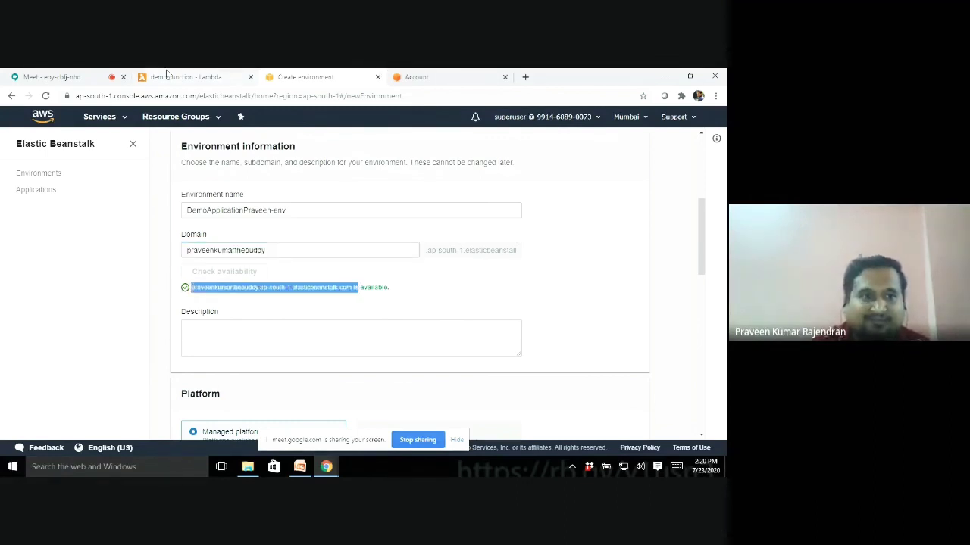
{"action": "left_click", "coordinate": [167, 73]}
{"action": "left_click", "coordinate": [281, 74]}
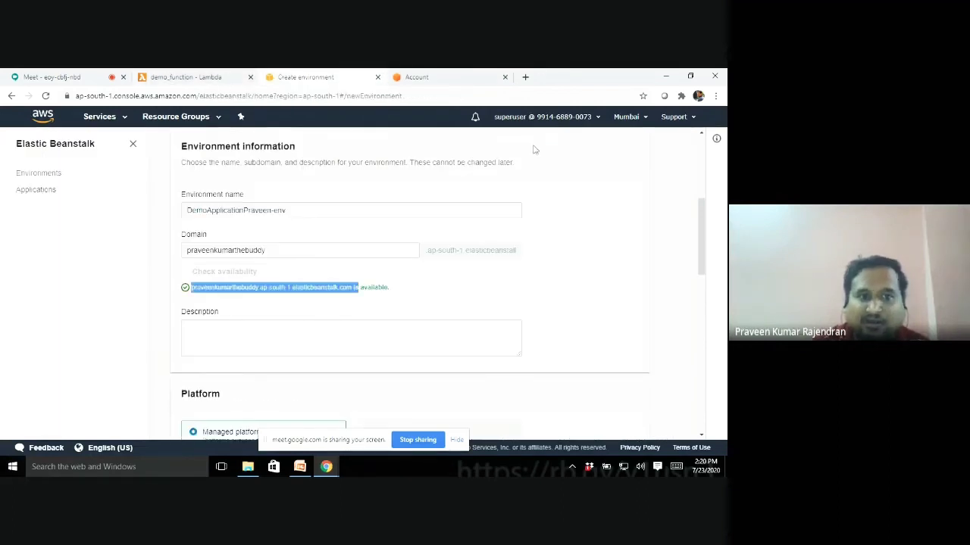
{"action": "left_click_drag", "start_coordinate": [701, 227], "coordinate": [701, 158]}
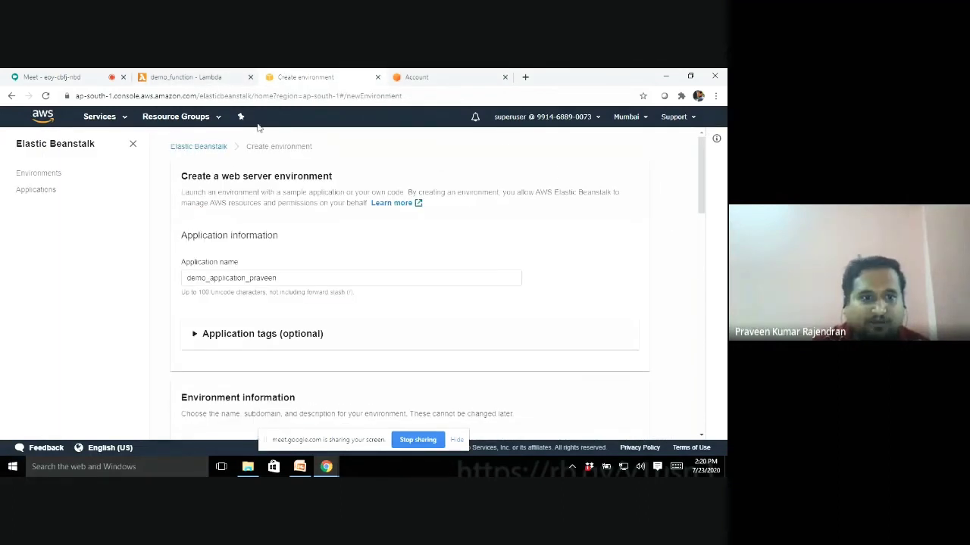
Leave the environment creation form and open the list of all Elastic Beanstalk environments.
{"action": "left_click", "coordinate": [194, 150]}
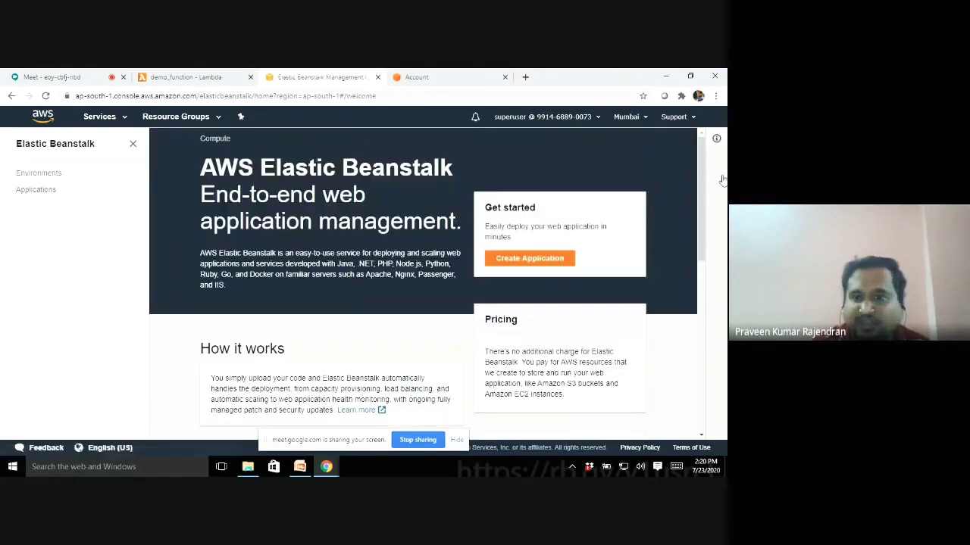
{"action": "left_click", "coordinate": [100, 116]}
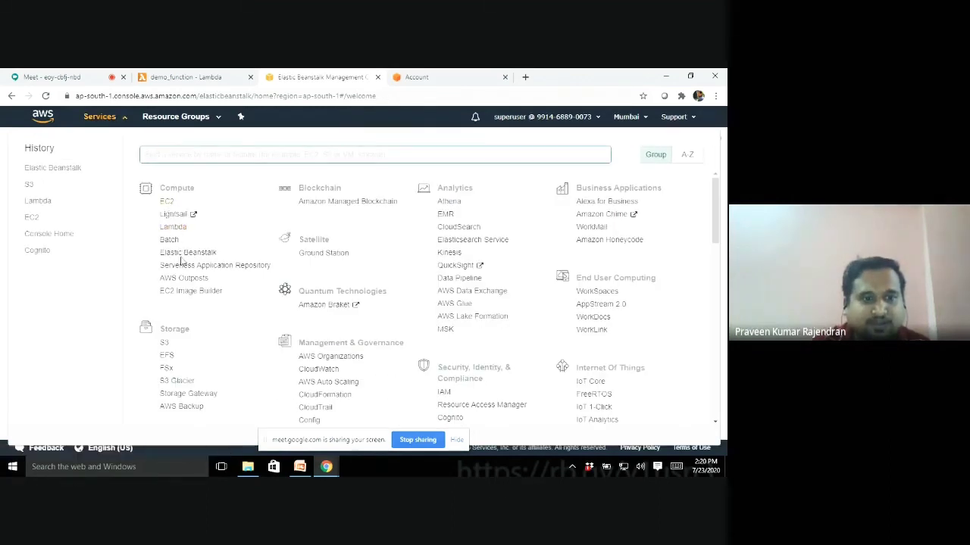
{"action": "left_click", "coordinate": [186, 253]}
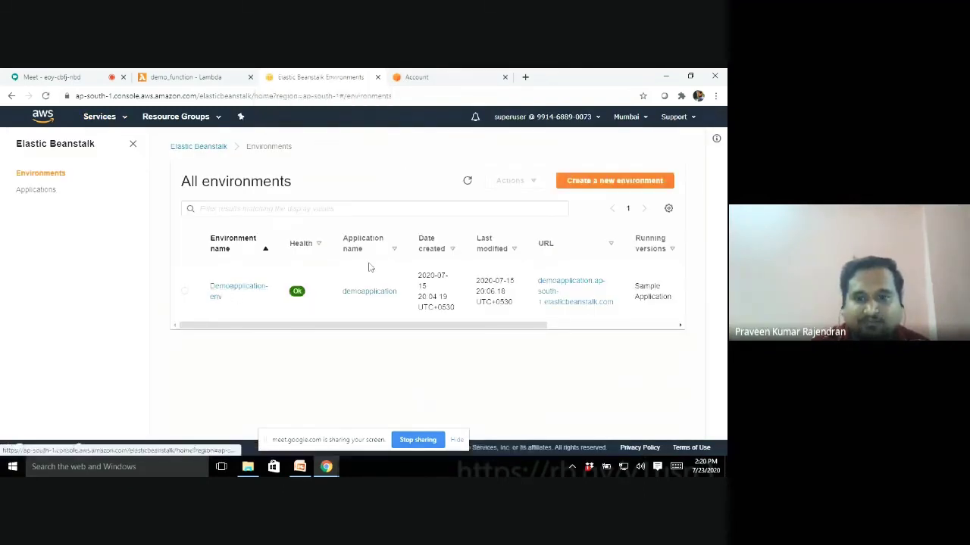
Copy the URL of Demoapplication-env, open it in a new browser tab and follow the AWS Elastic Beanstalk overview link.
{"action": "left_click_drag", "start_coordinate": [621, 303], "coordinate": [533, 287]}
{"action": "key", "text": "ctrl+c"}
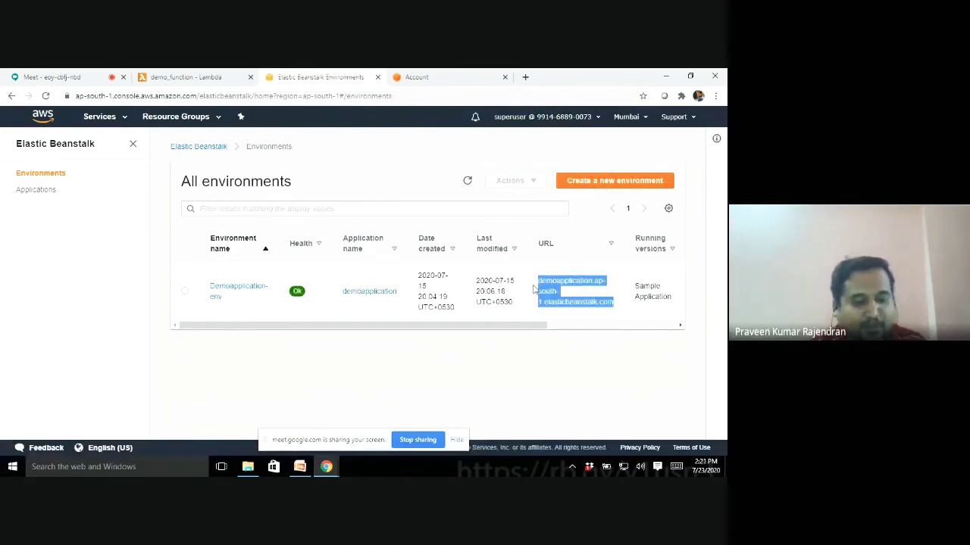
{"action": "left_click", "coordinate": [531, 81]}
{"action": "key", "text": "ctrl+v"}
{"action": "key", "text": "Return"}
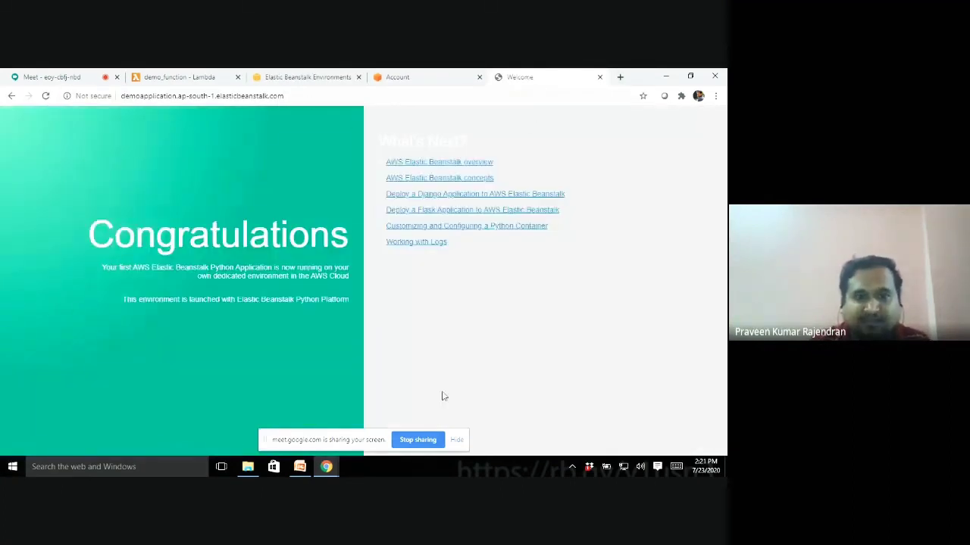
{"action": "left_click", "coordinate": [463, 164]}
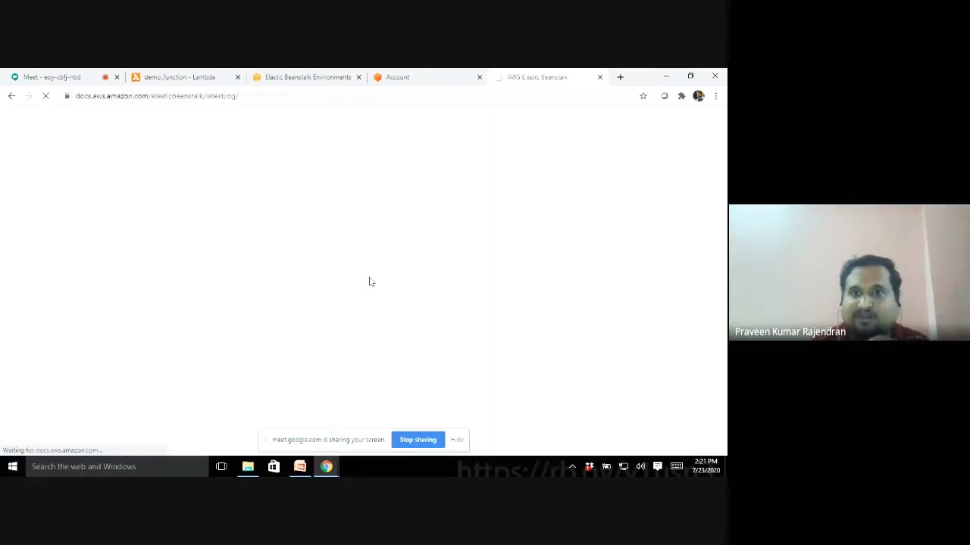
Switch between the demo_function Lambda code and the Elastic Beanstalk environments list, ending on the Lambda function.
{"action": "left_click", "coordinate": [161, 75]}
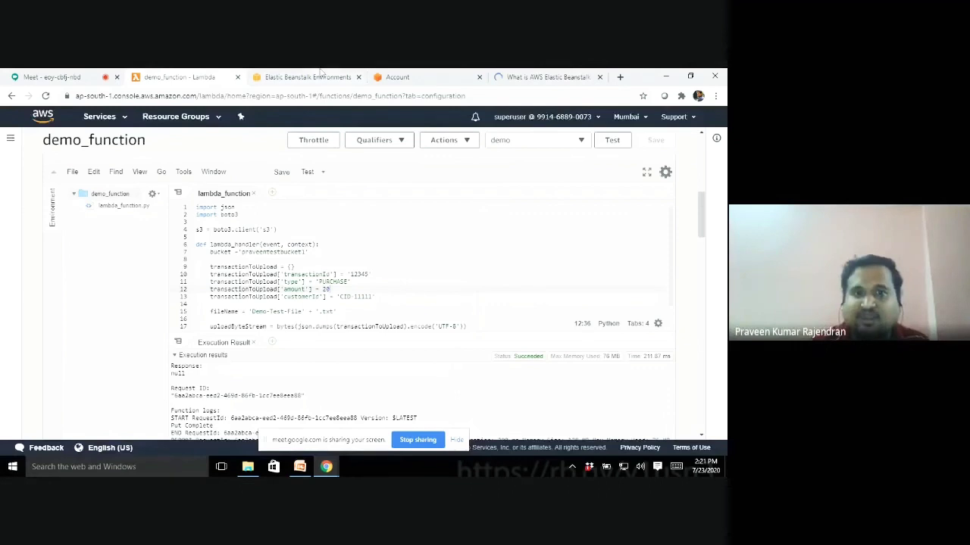
{"action": "left_click", "coordinate": [267, 72]}
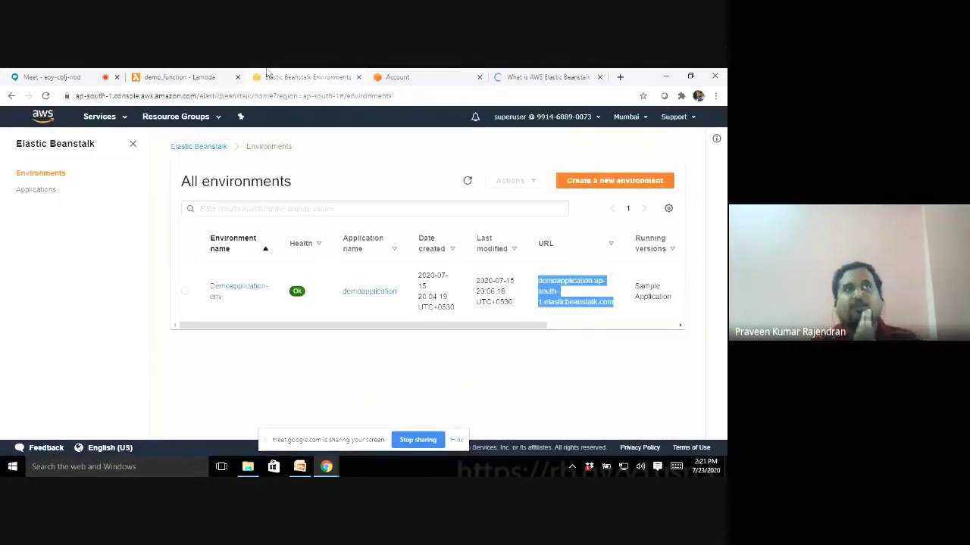
{"action": "left_click", "coordinate": [146, 72]}
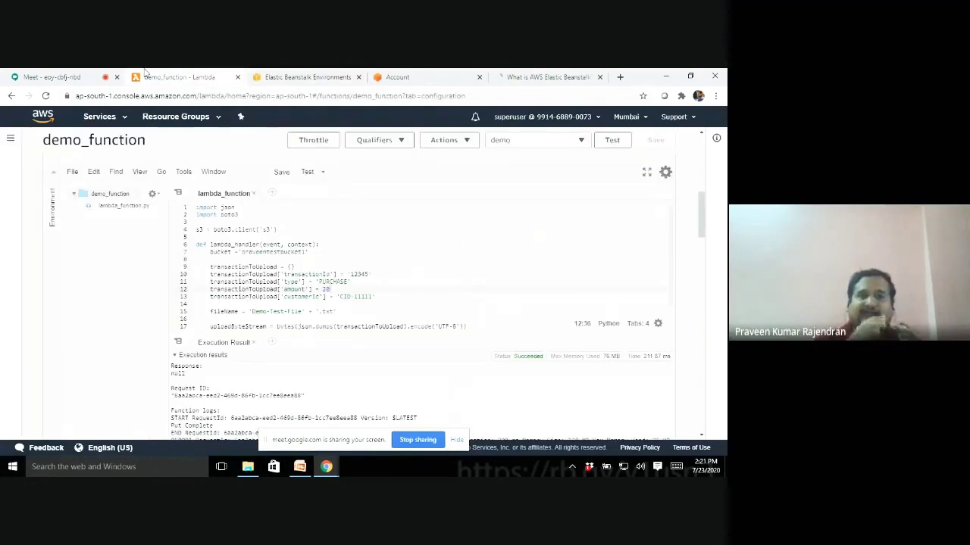